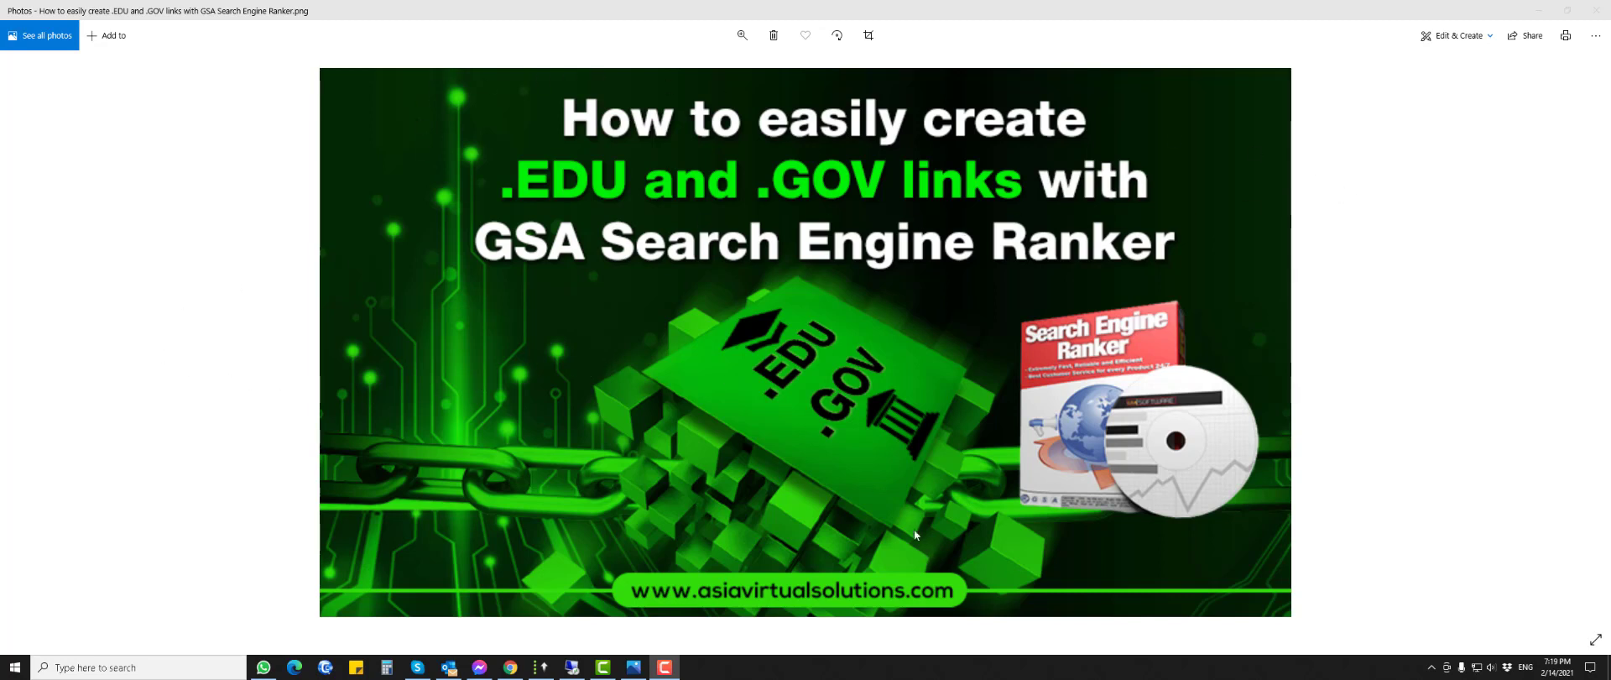
Close the title image, switch to GSA Search Engine Ranker in the remote session and start a new project
left_click(1597, 10)
left_click(571, 667)
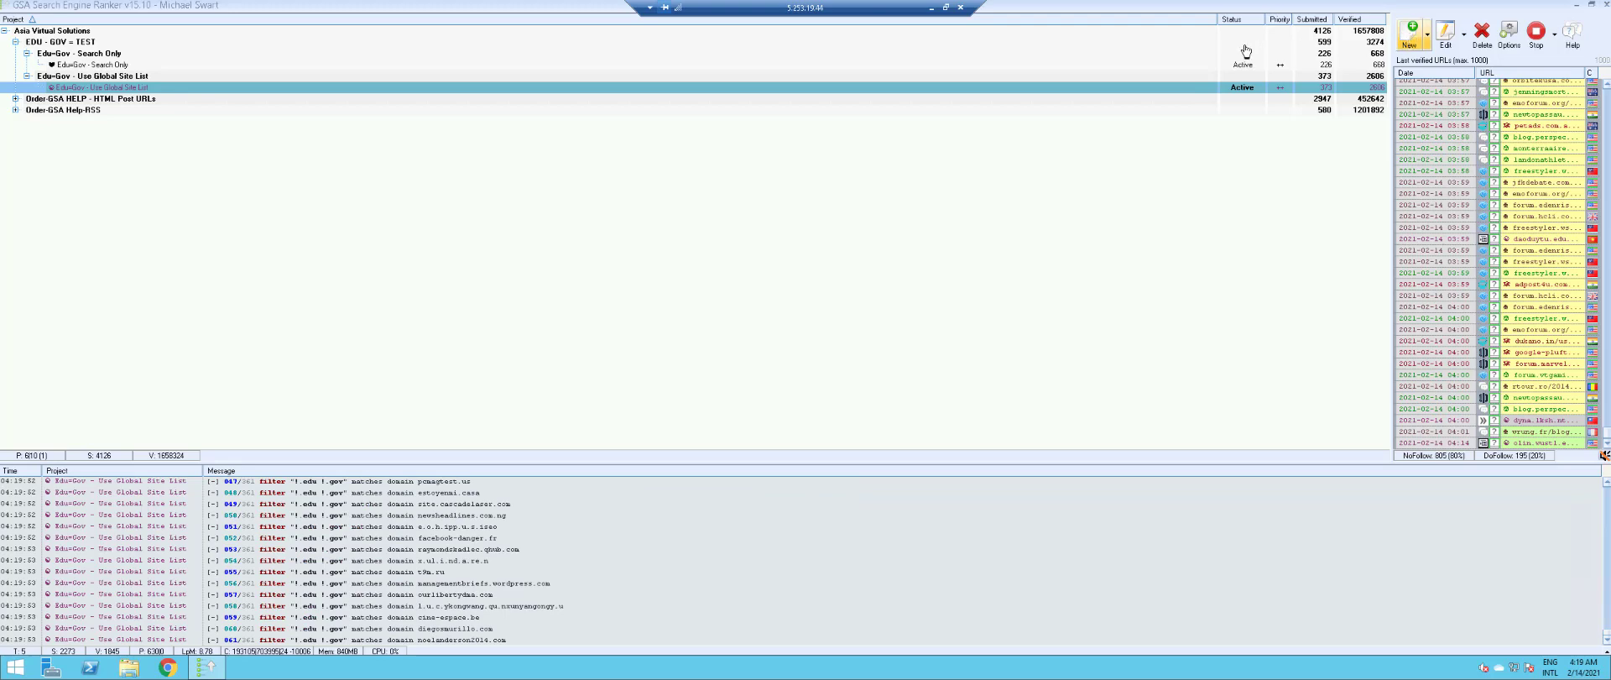
left_click(1412, 35)
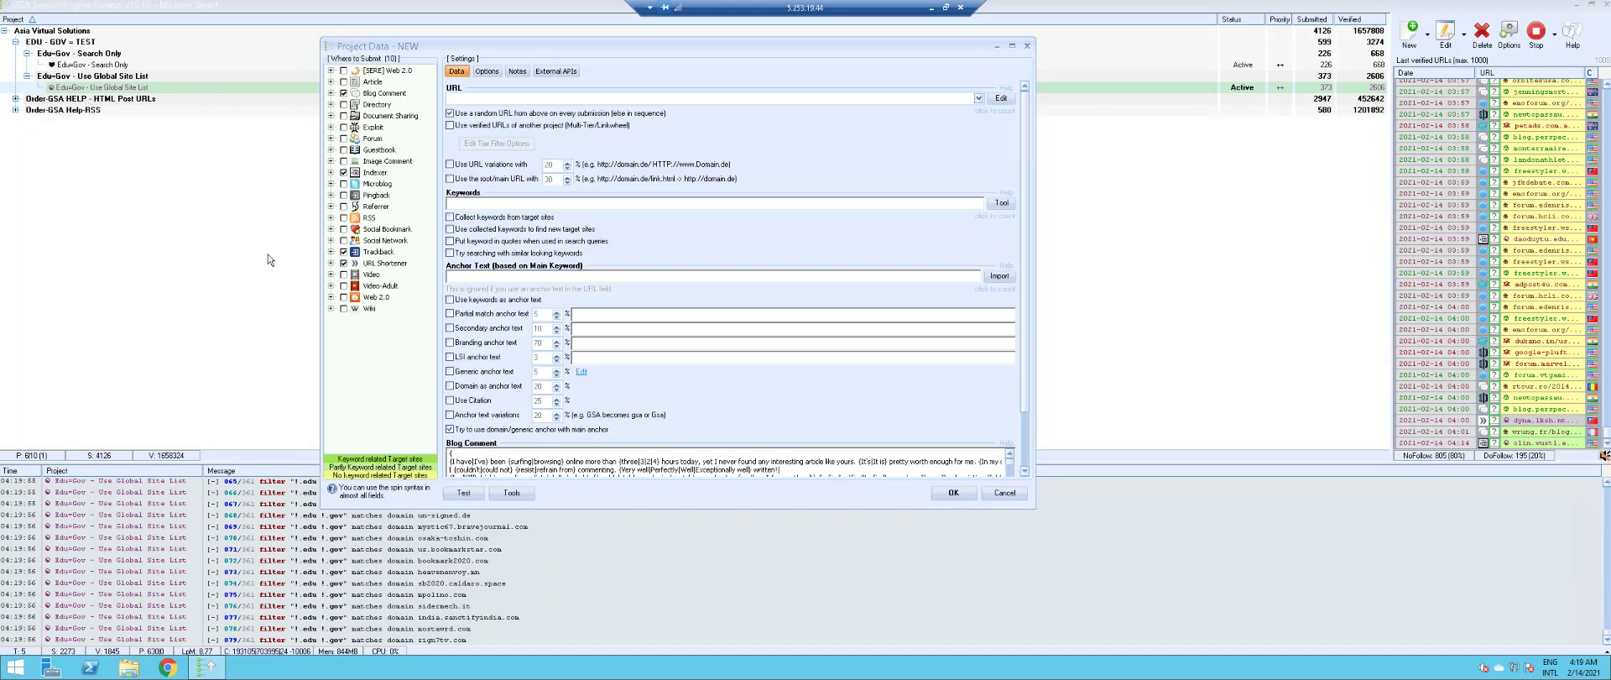
left_click_drag(431, 42, 291, 28)
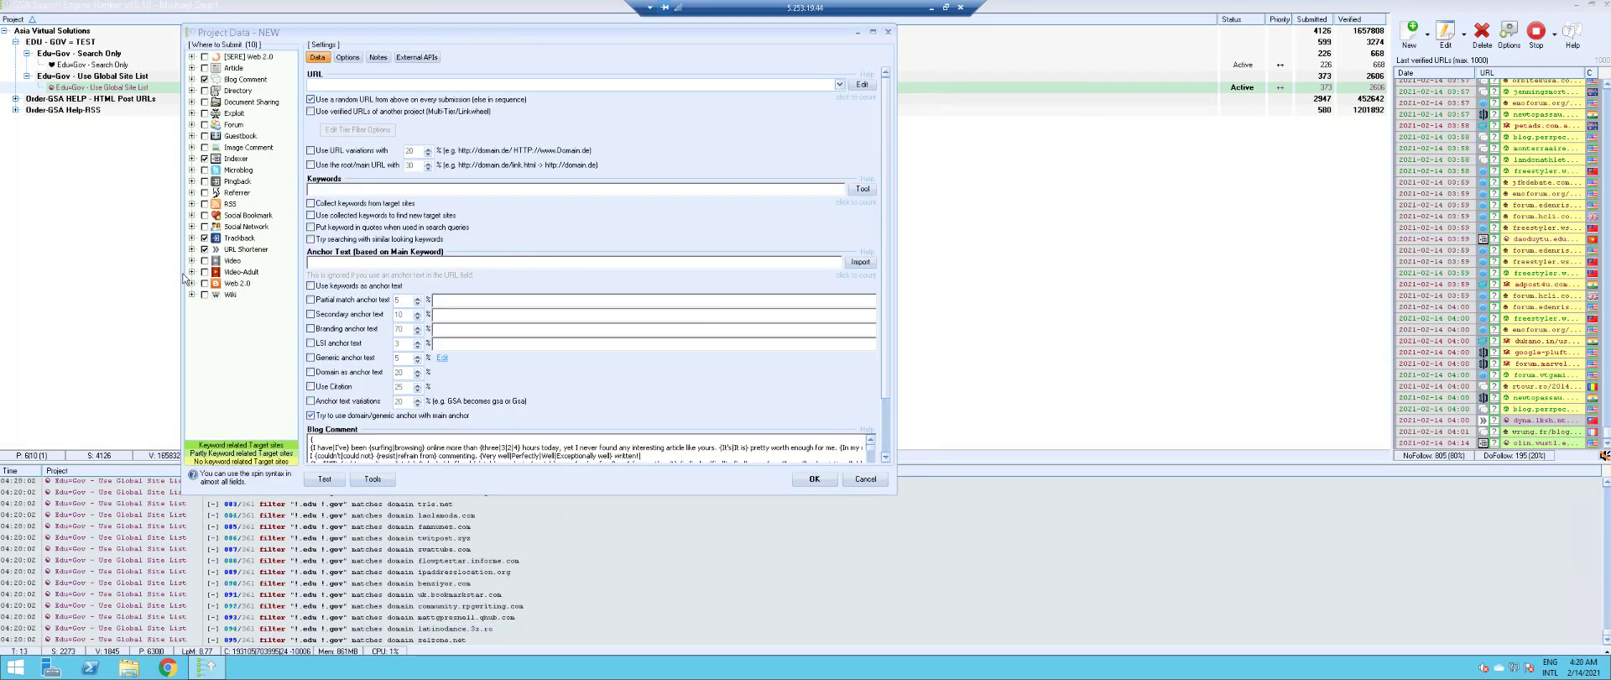
Enable all submission engine categories for the new project, except Video-Adult
right_click(213, 333)
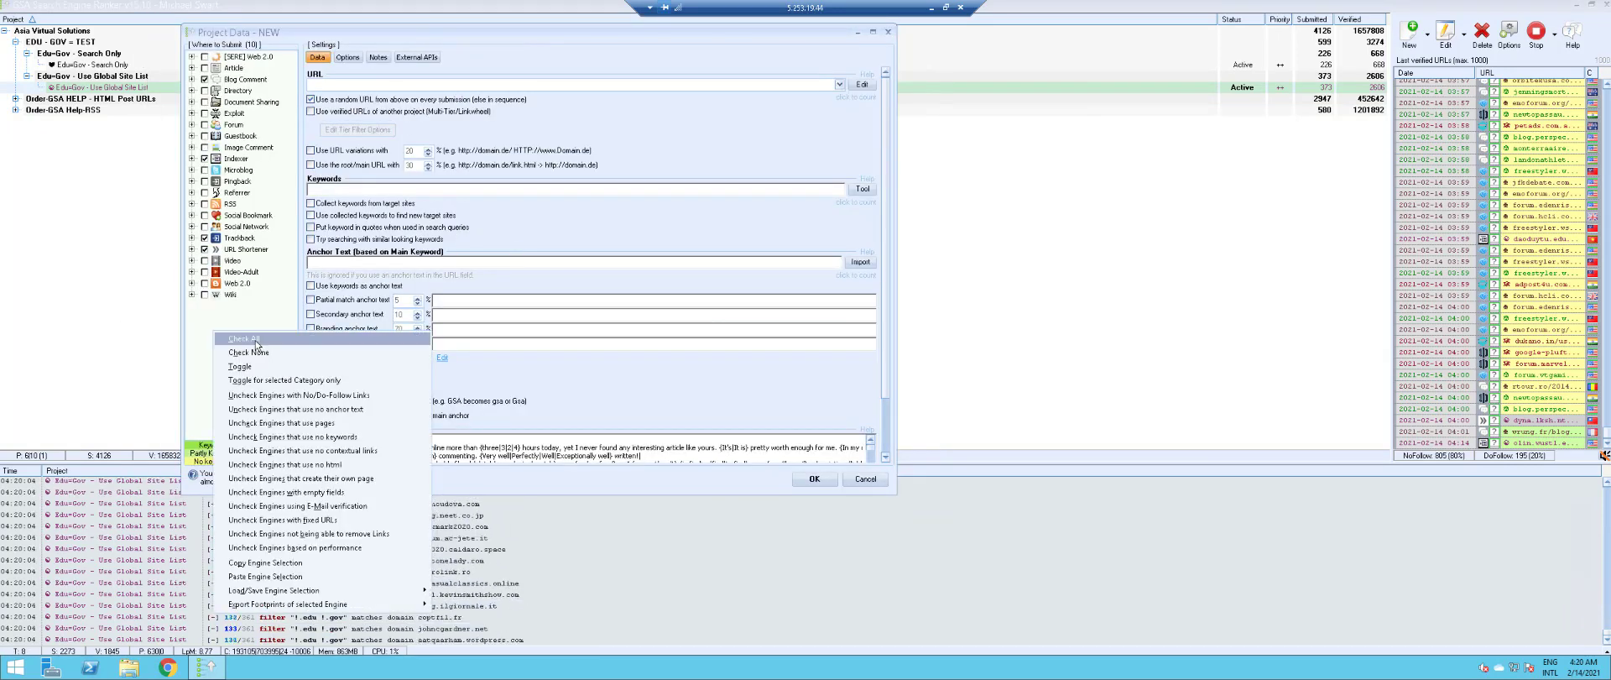
left_click(255, 339)
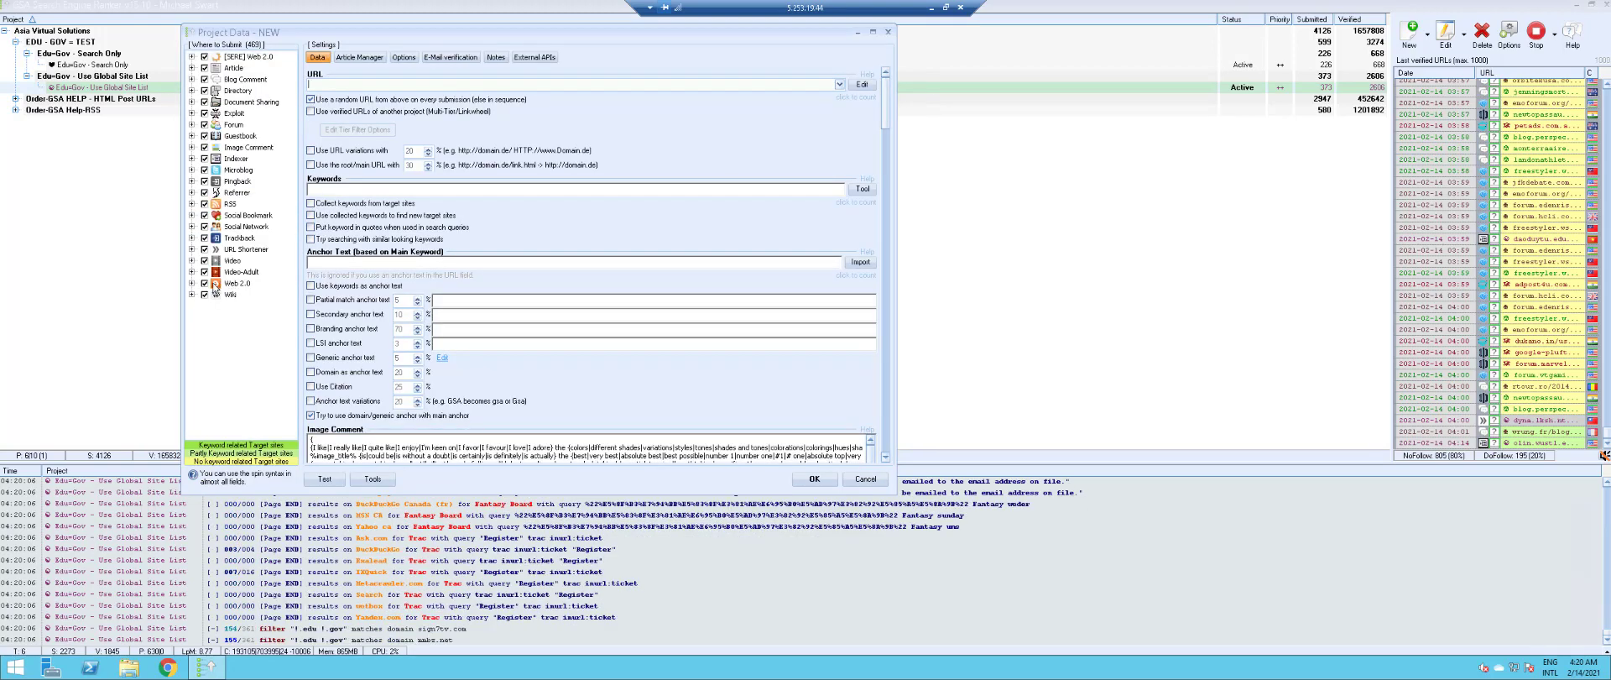
left_click(204, 272)
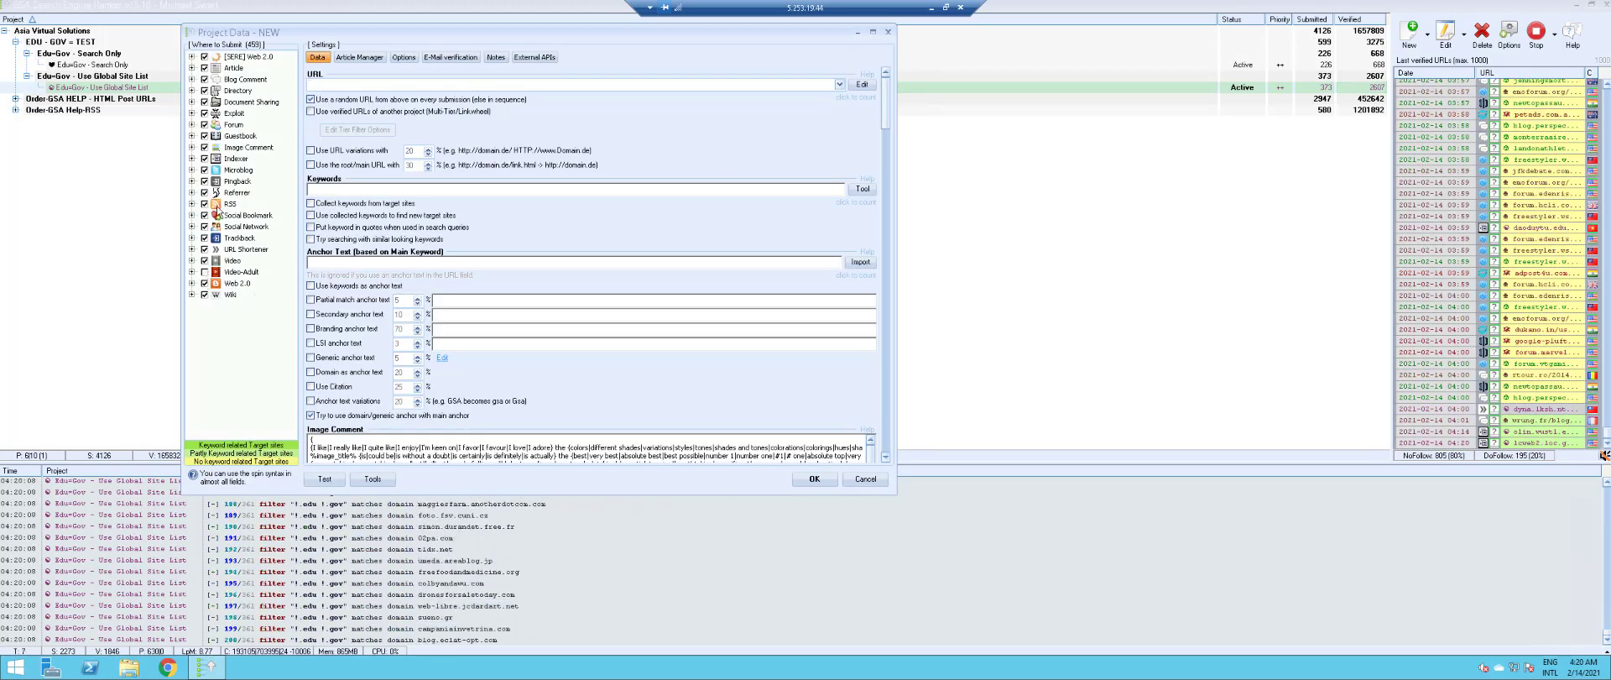
right_click(258, 112)
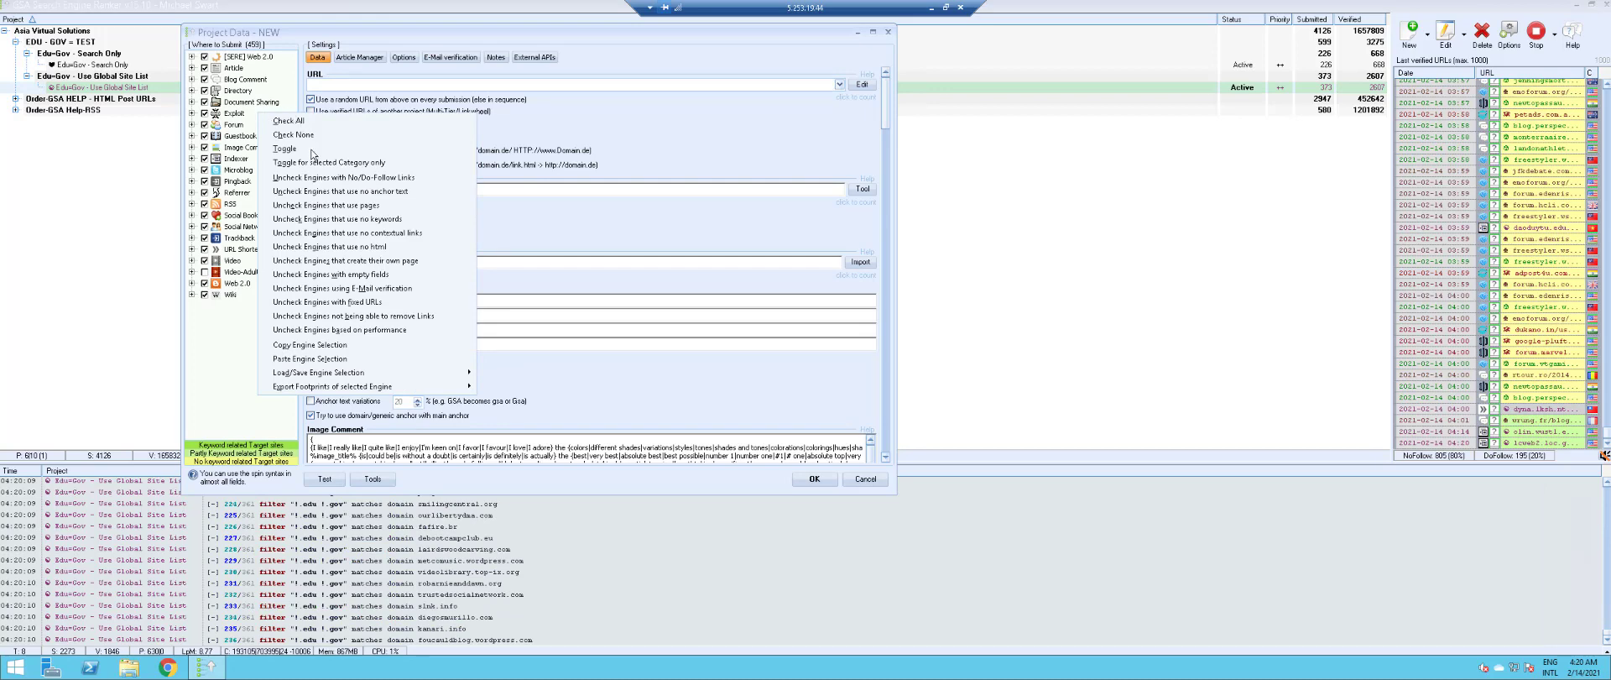
left_click(244, 385)
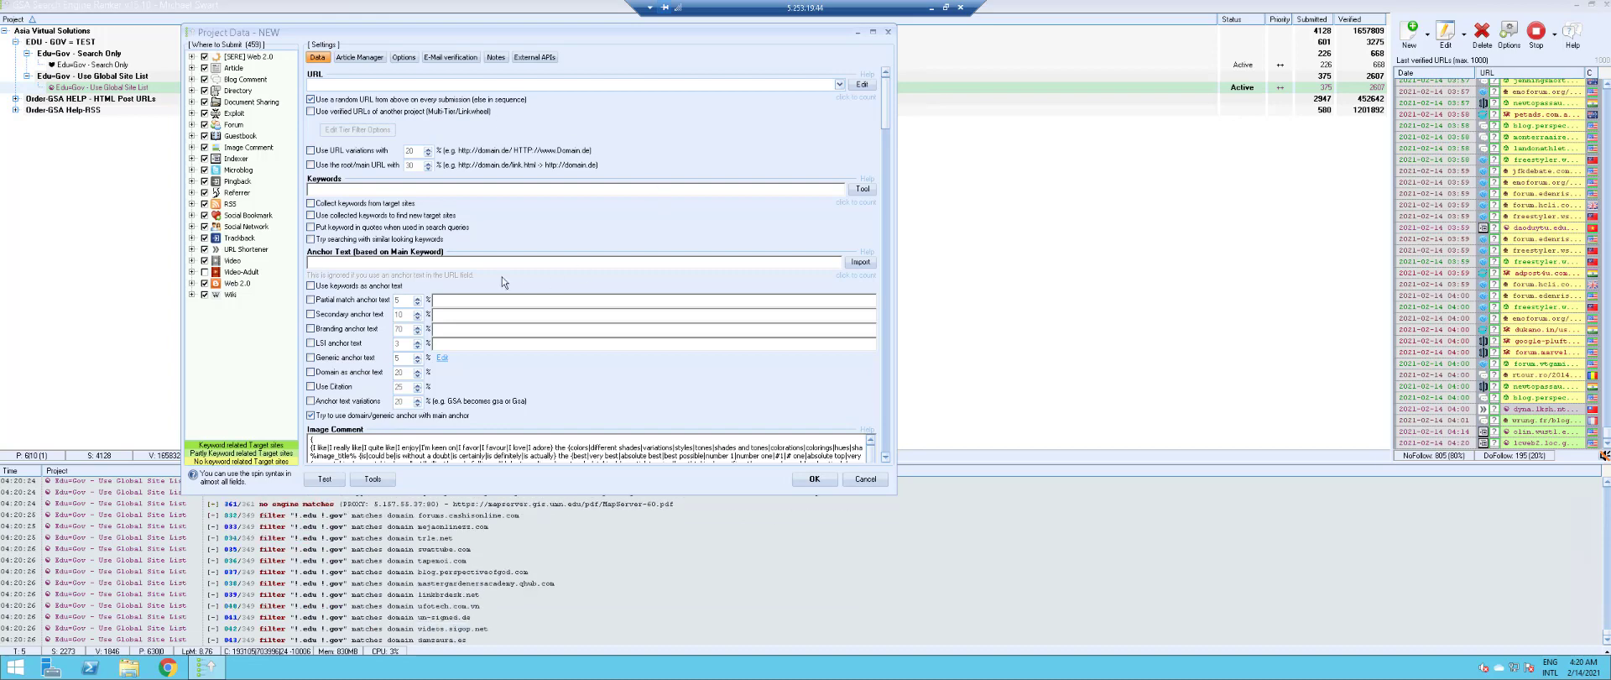
In the project's URL filter options, enable skipping sites by words in URL/Domain and start a Must Have domain filter
left_click(361, 57)
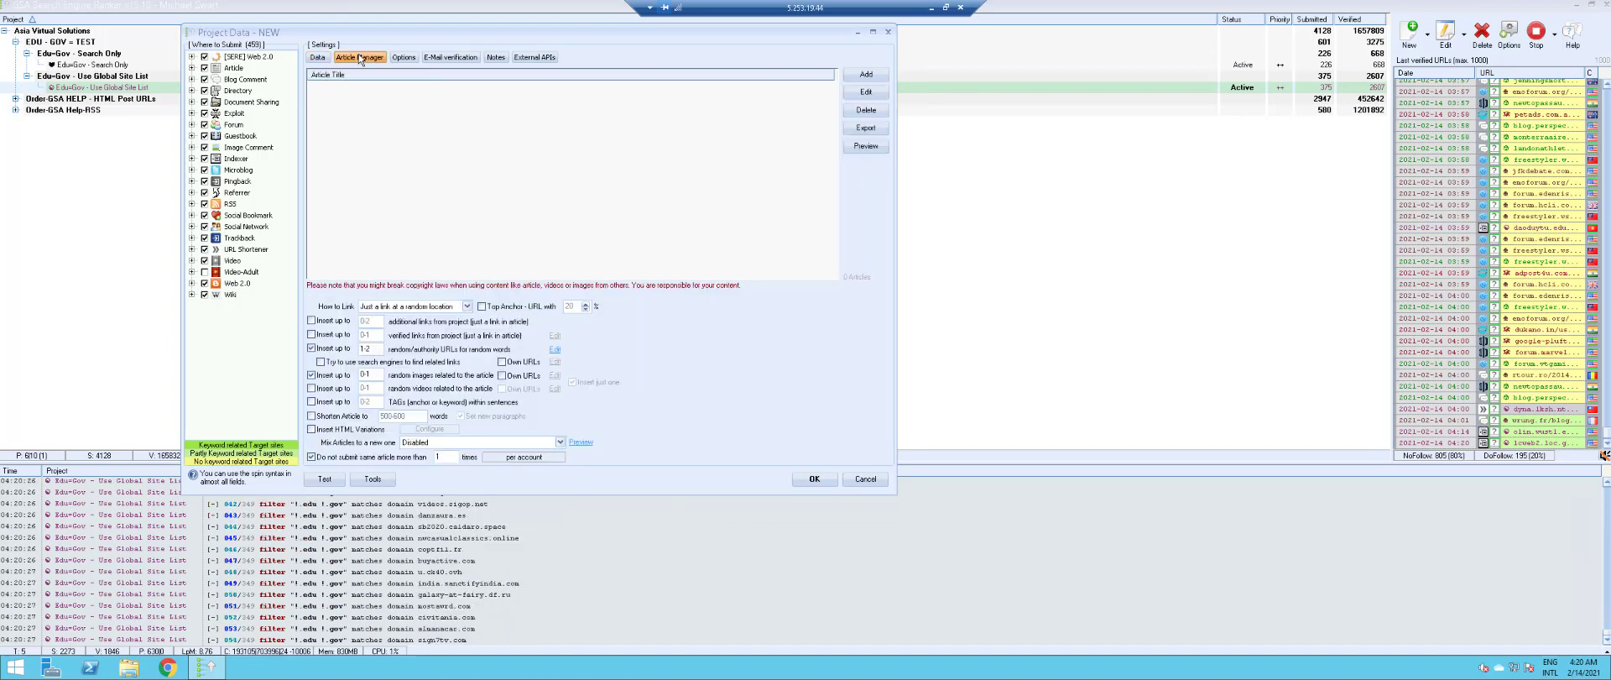
left_click(410, 57)
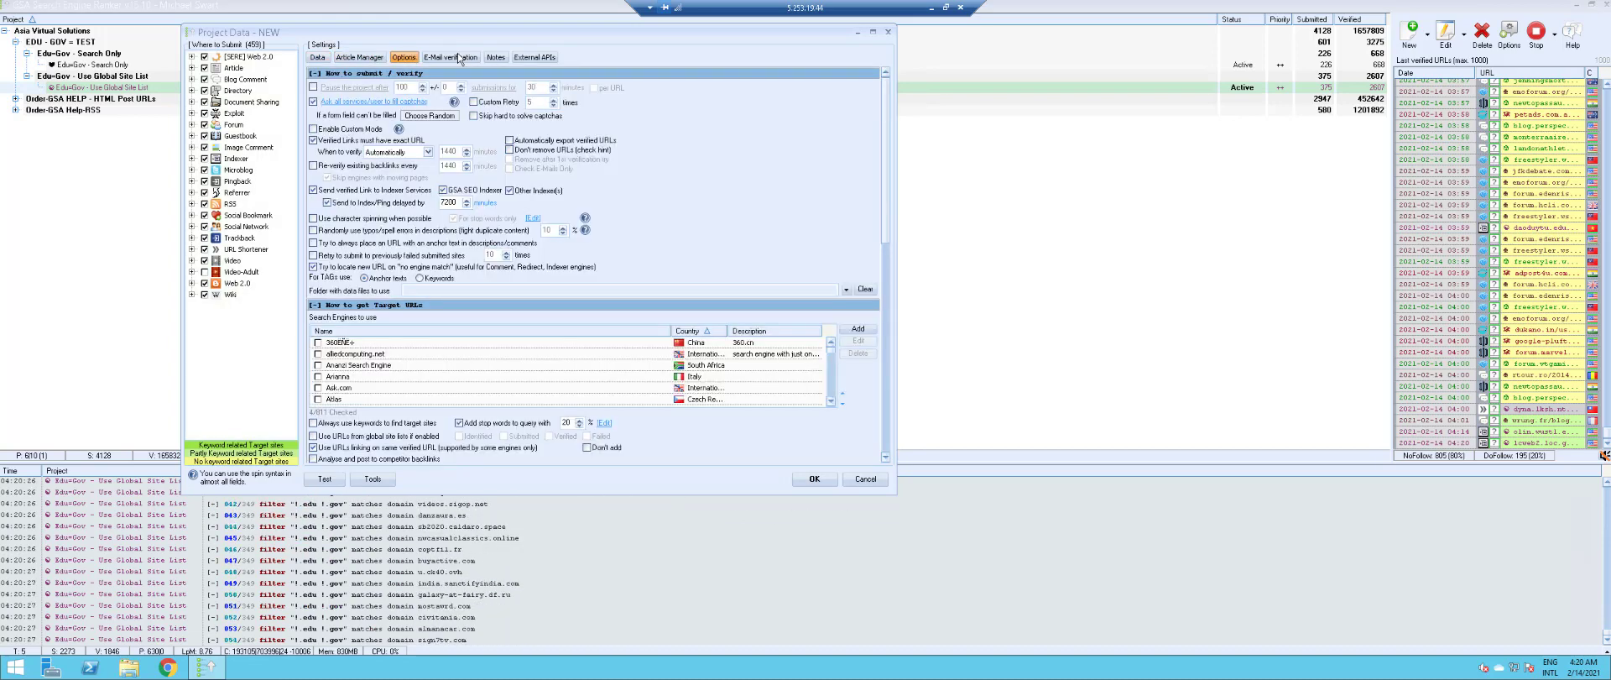
left_click(457, 54)
left_click(404, 60)
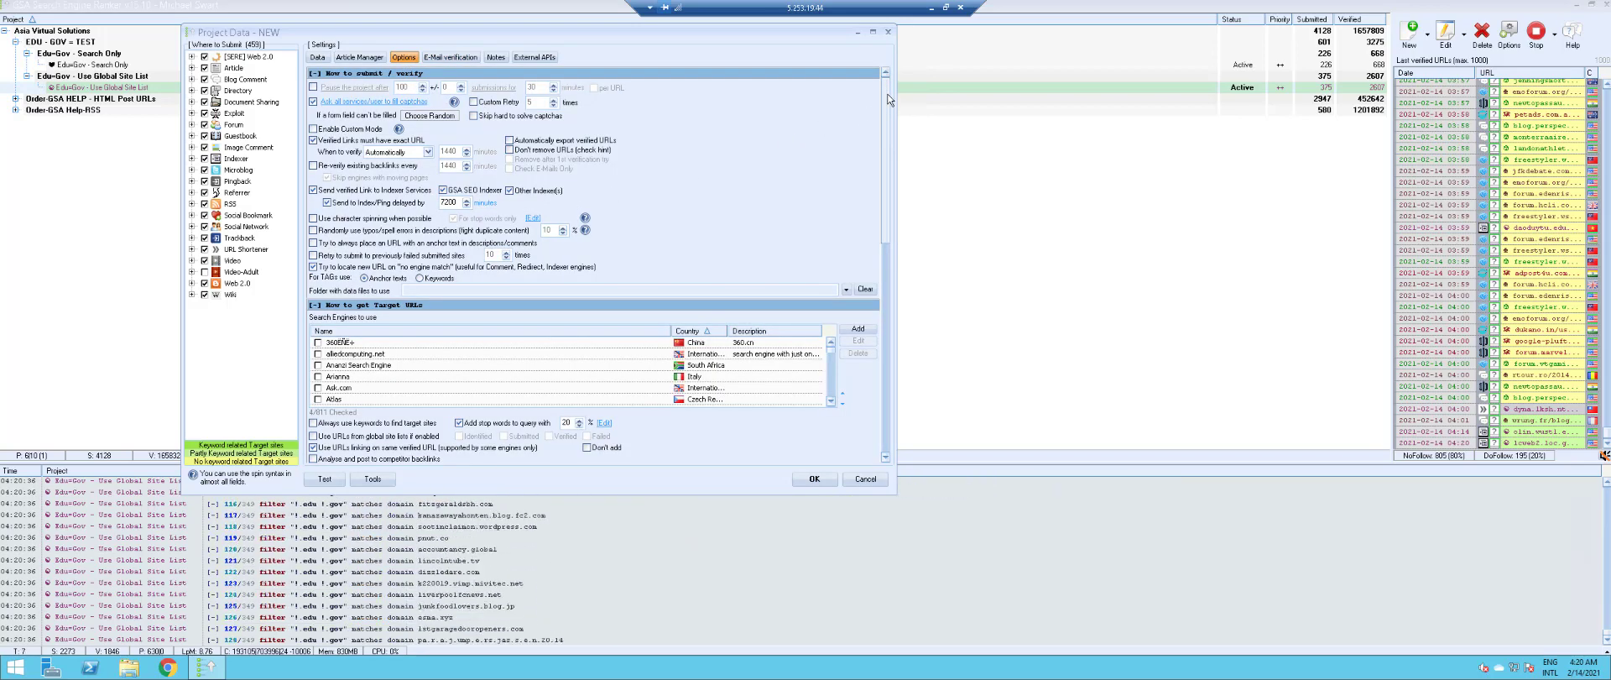
left_click_drag(889, 100, 898, 63)
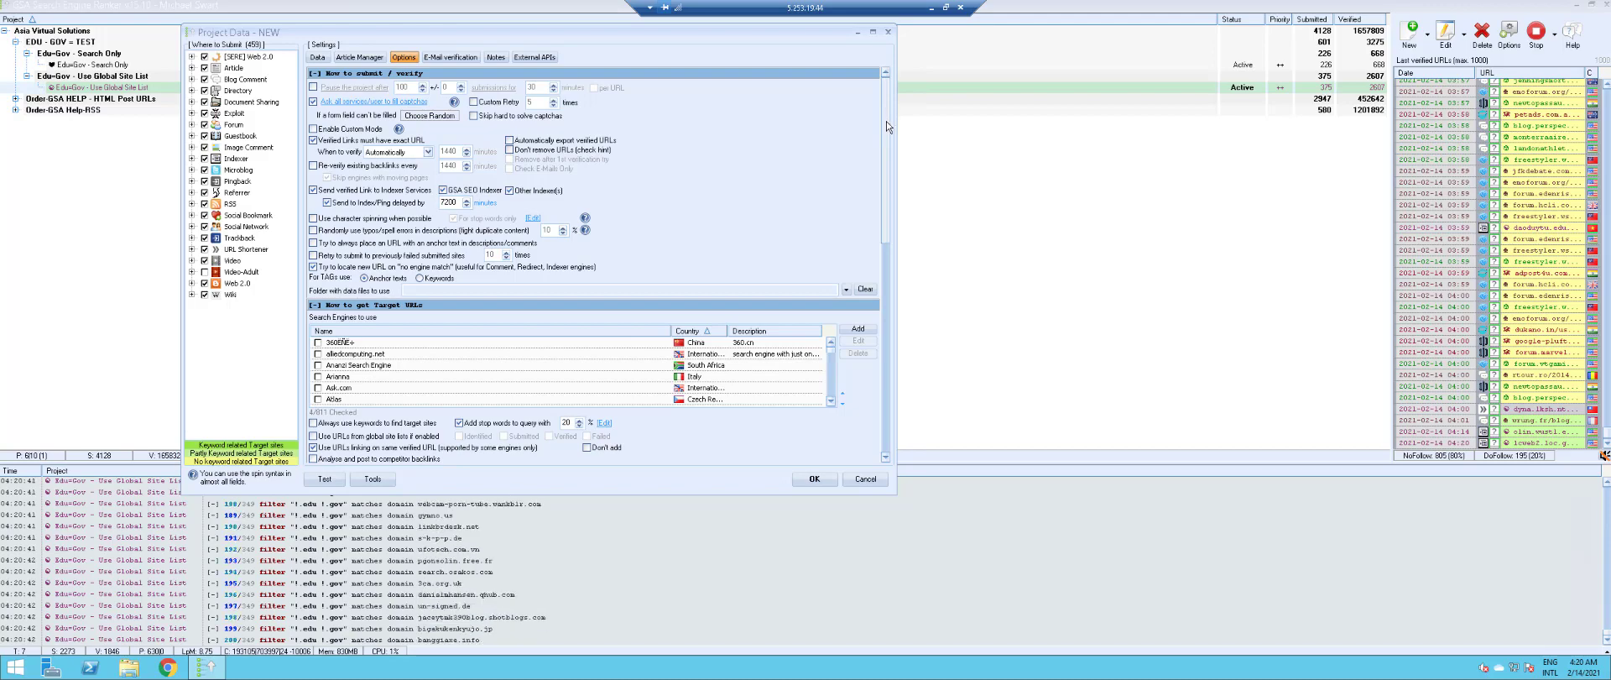
left_click_drag(886, 120, 886, 382)
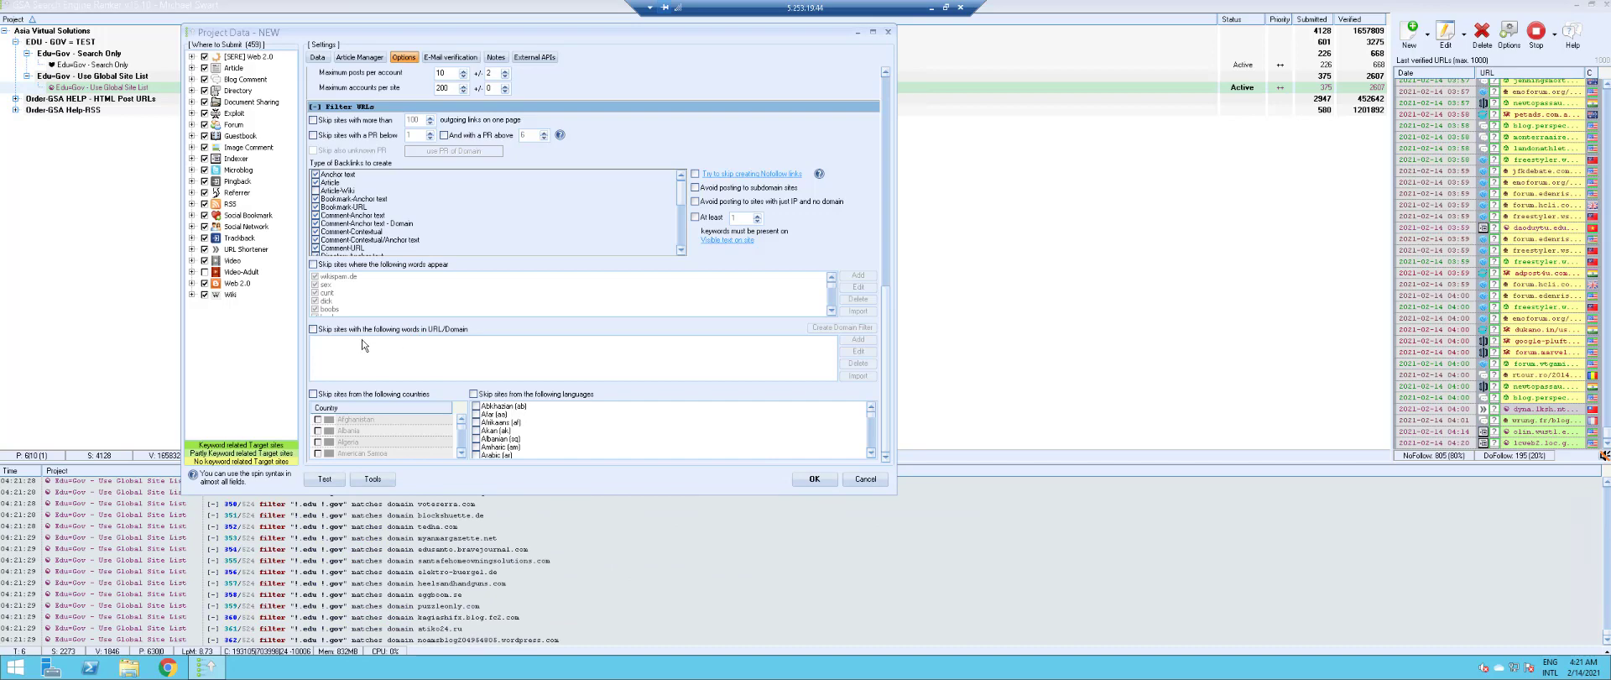
left_click(313, 330)
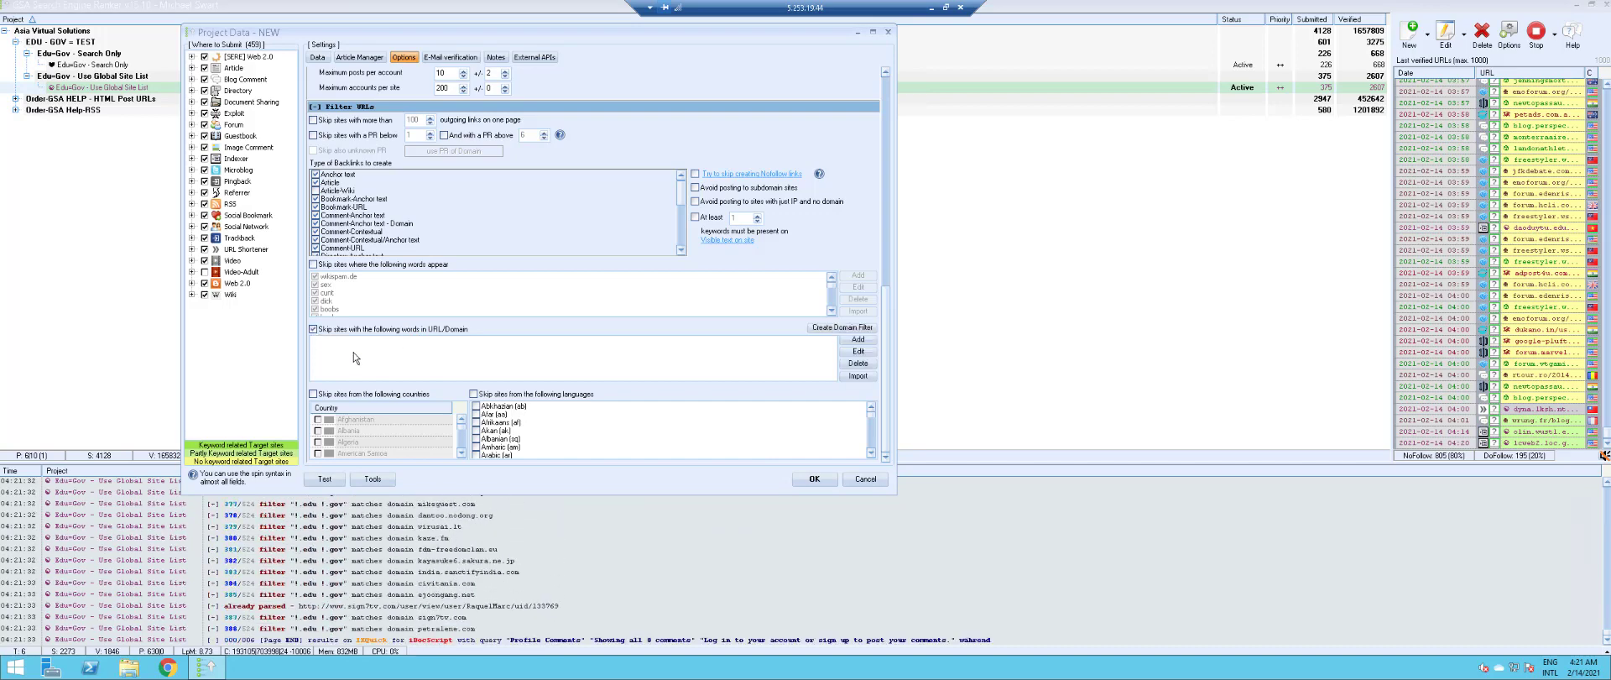
left_click(826, 329)
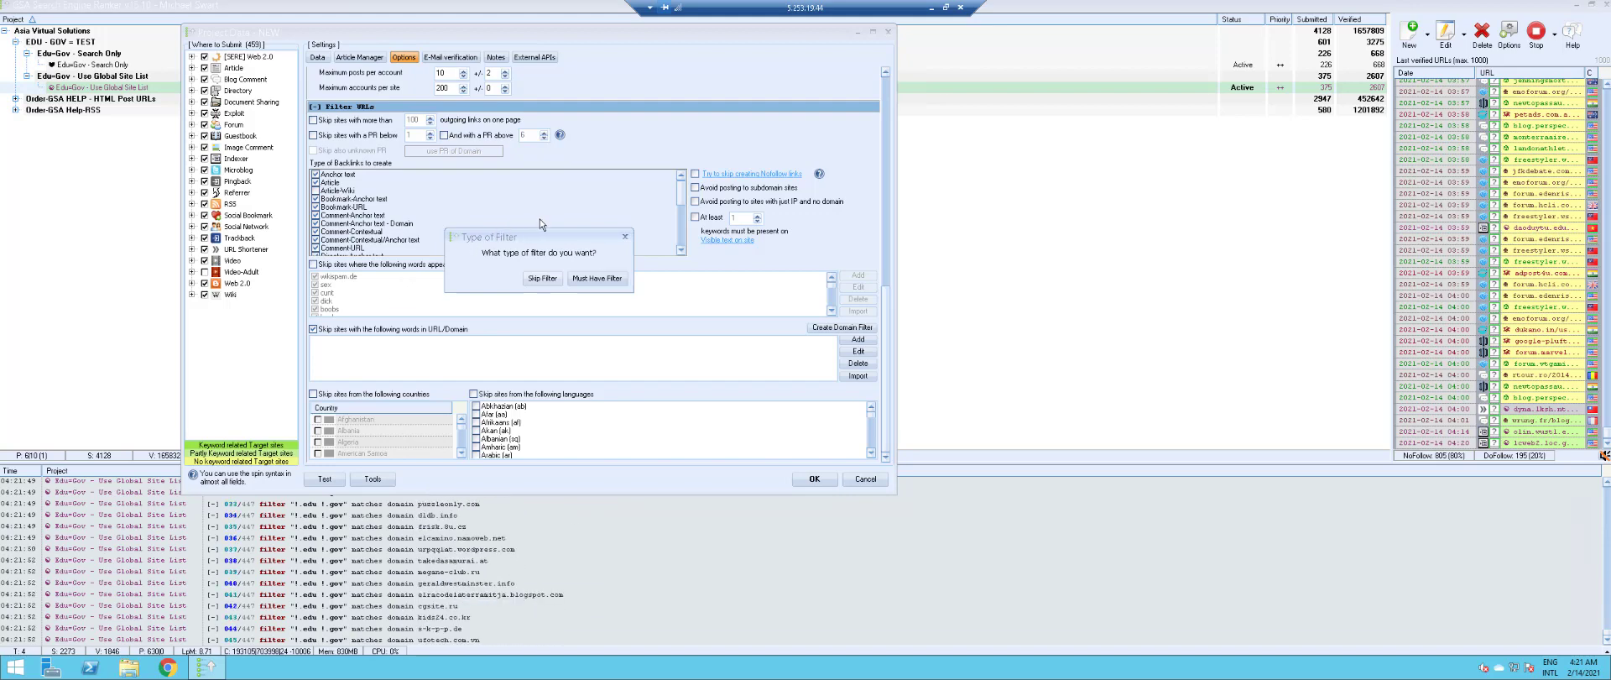
left_click(597, 279)
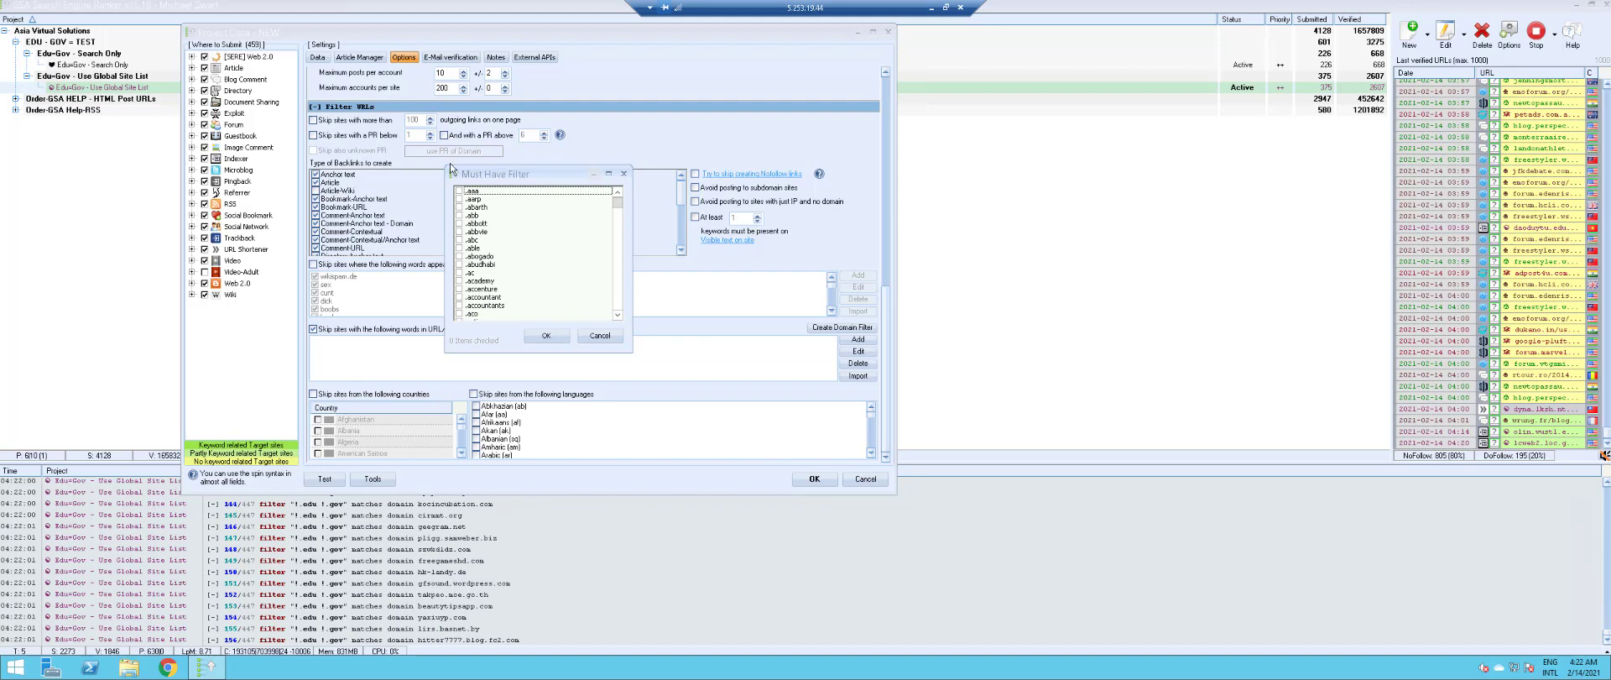
Include the .edu domain extension in the Must Have filter
left_click_drag(520, 171, 564, 226)
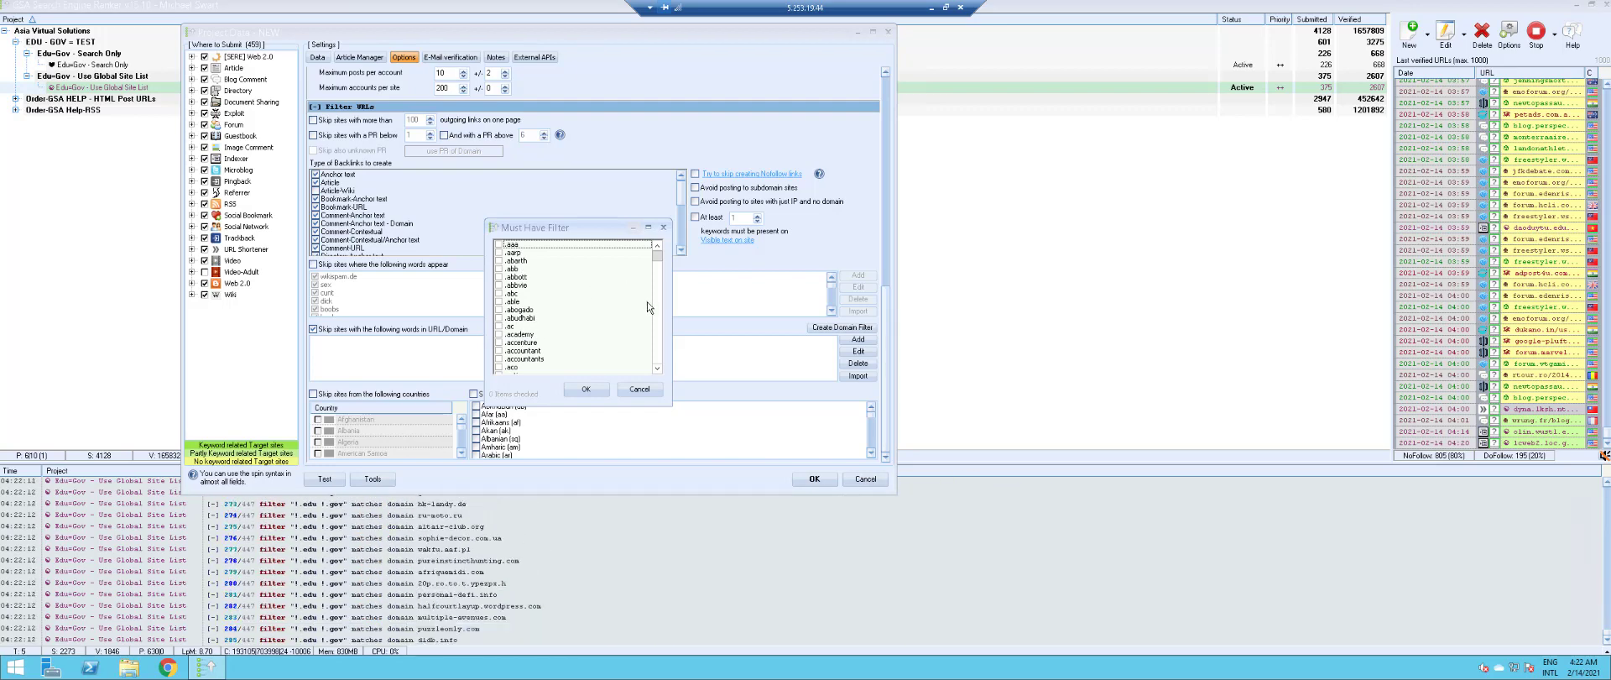
scroll(658, 354, "down", 20)
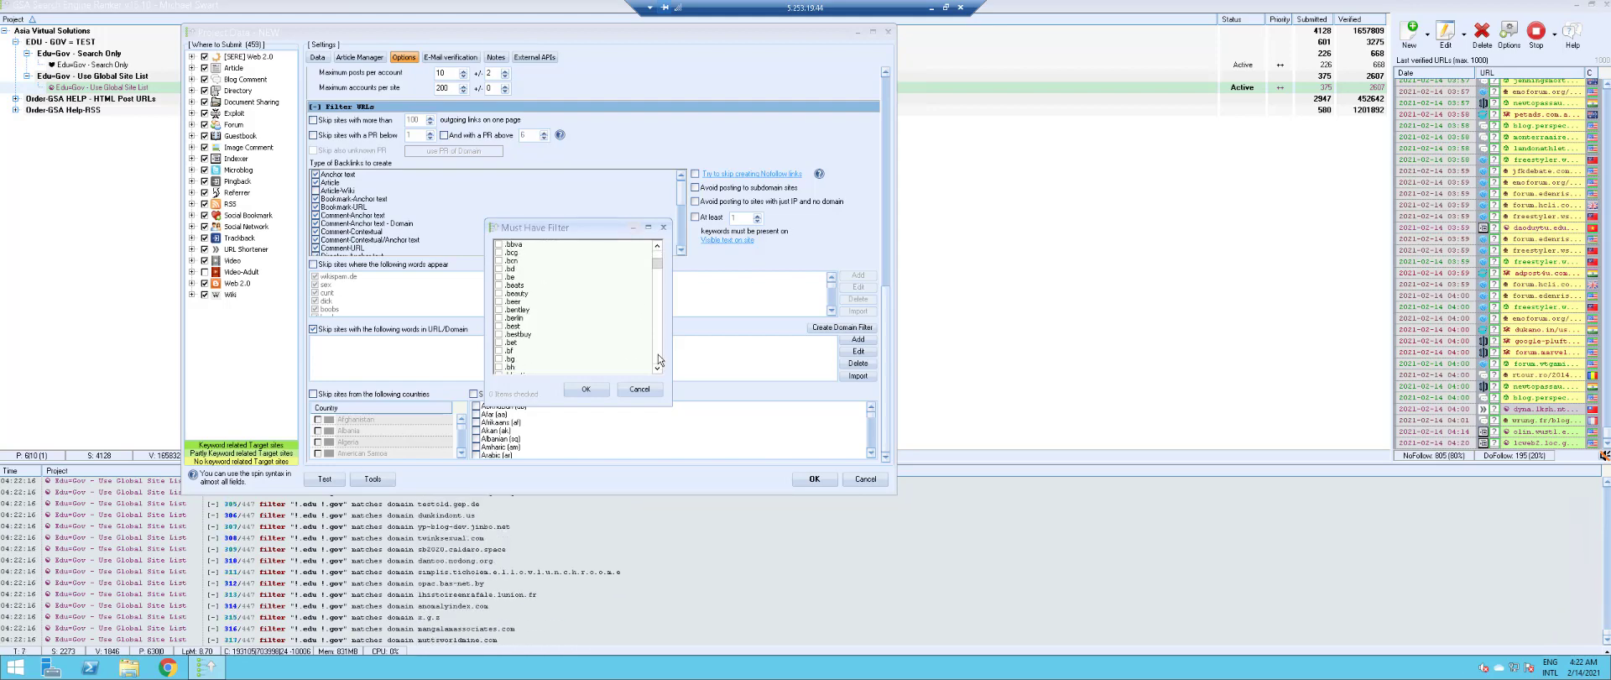
scroll(657, 355, "down", 20)
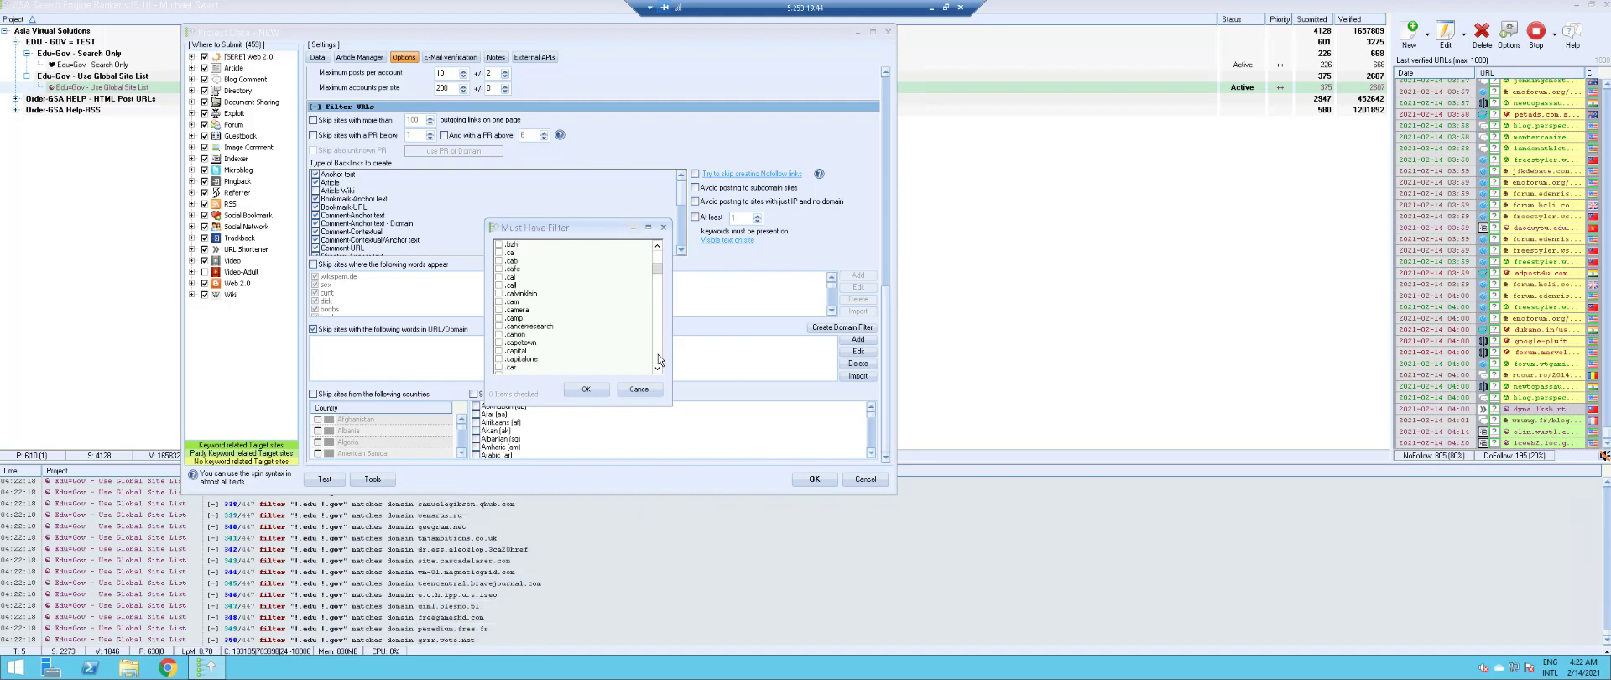
scroll(658, 354, "down", 15)
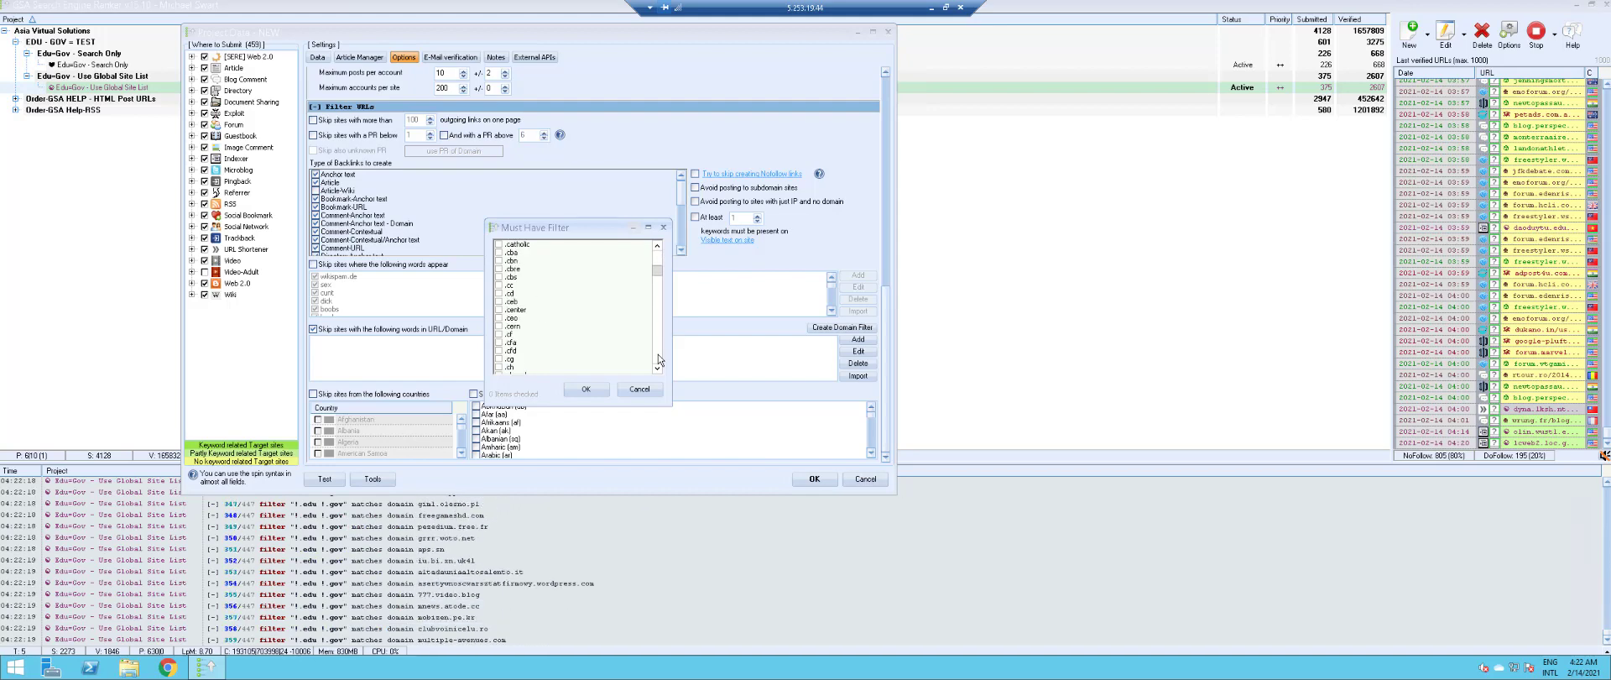
left_click(660, 279)
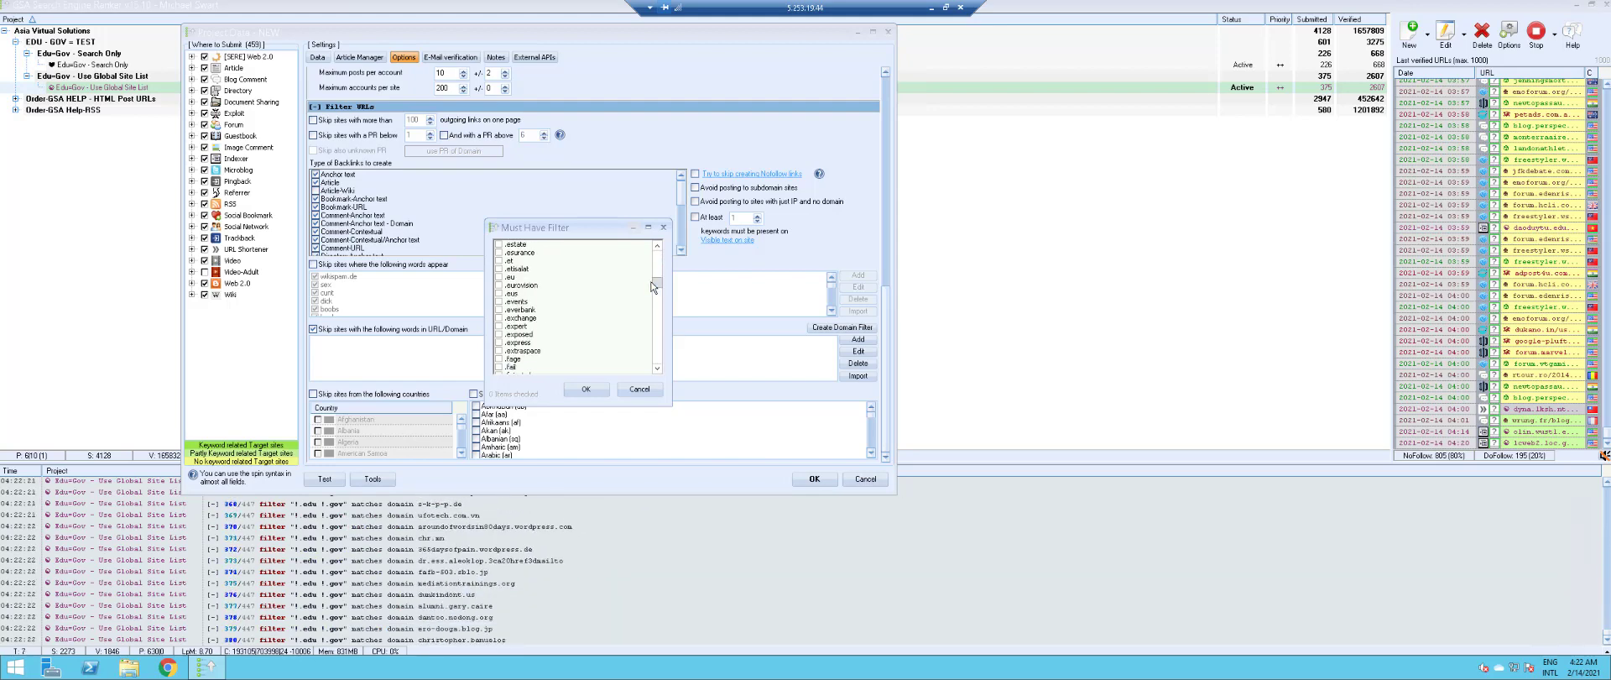
scroll(658, 255, "up", 13)
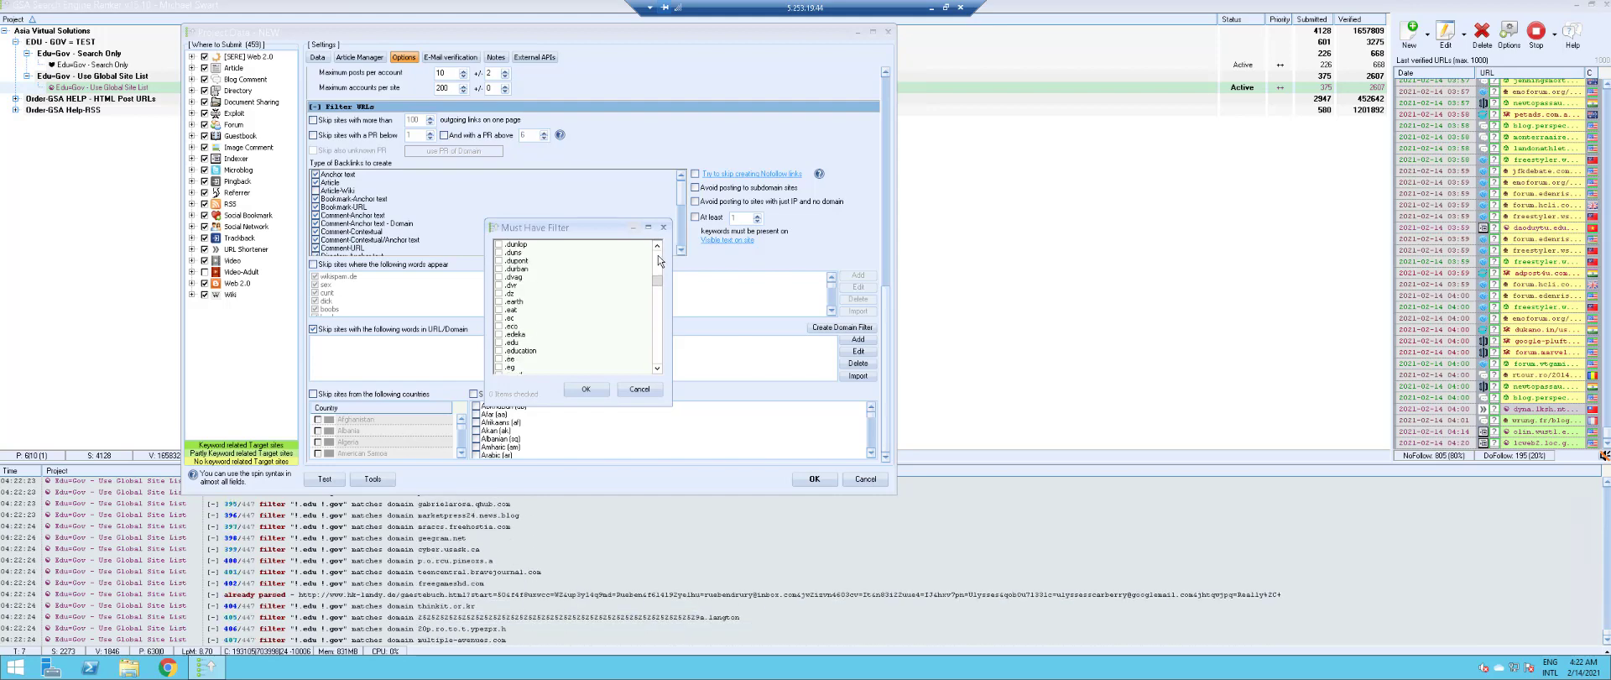
scroll(658, 255, "up", 5)
scroll(658, 349, "down", 9)
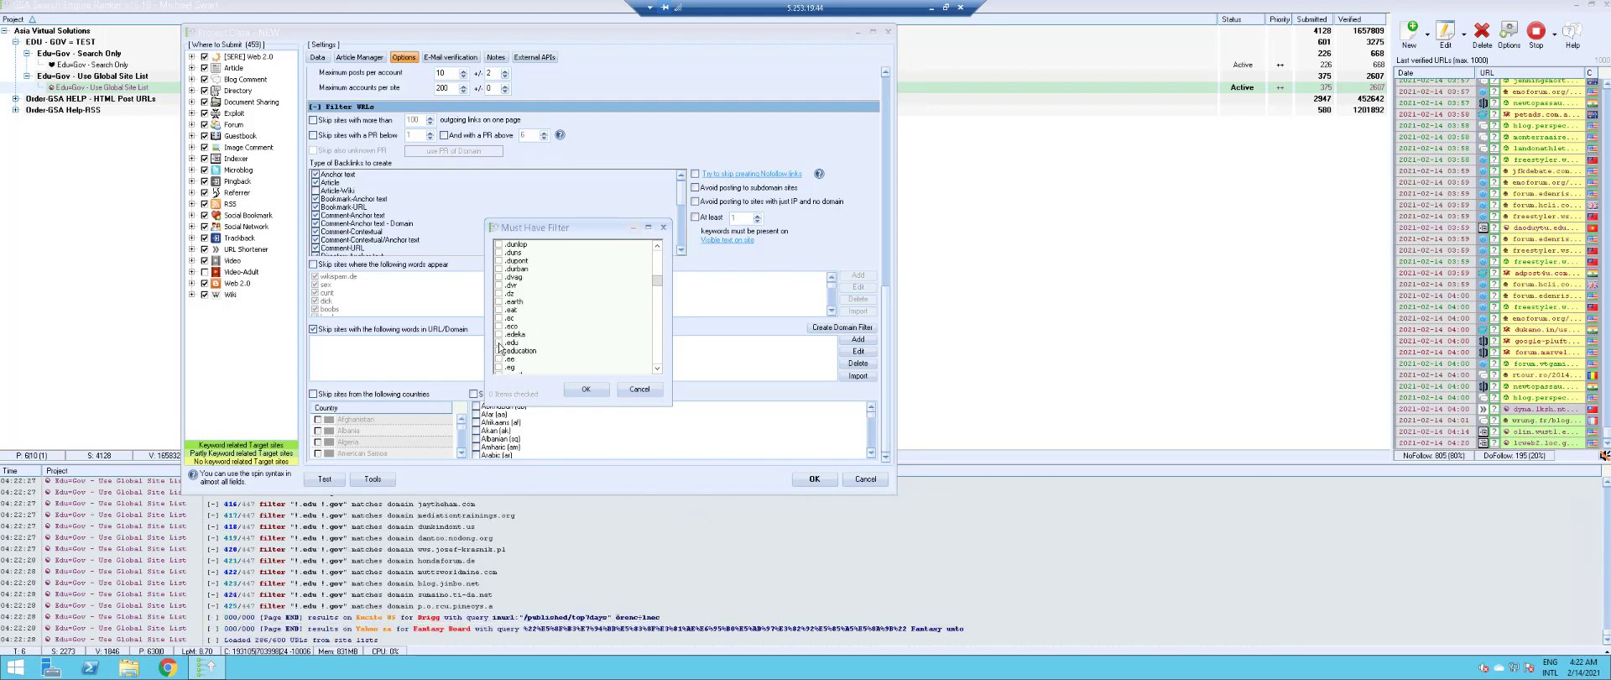
left_click(499, 343)
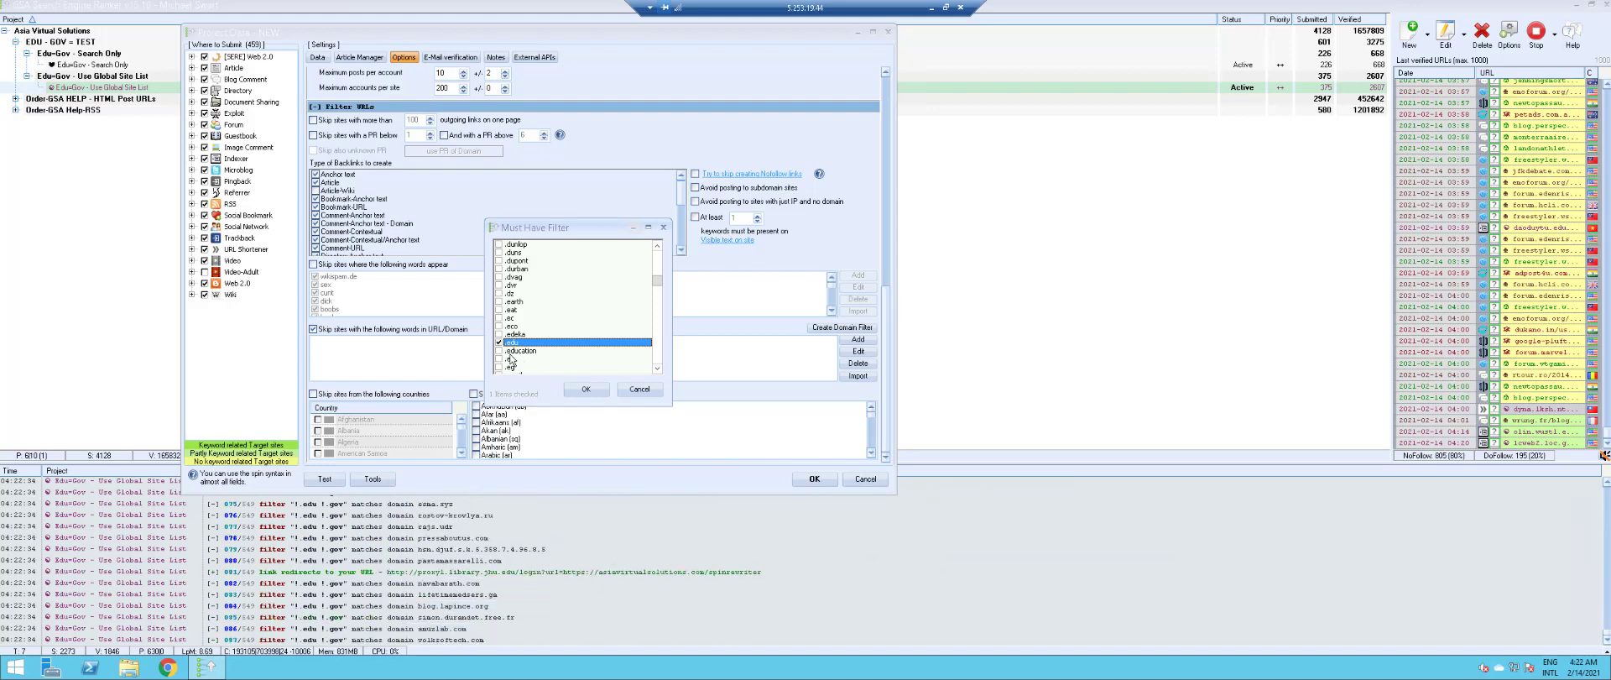
Add the .gov domain extension to the Must Have filter and apply the filter to the project
left_click(657, 368)
left_click(657, 368)
left_click(657, 367)
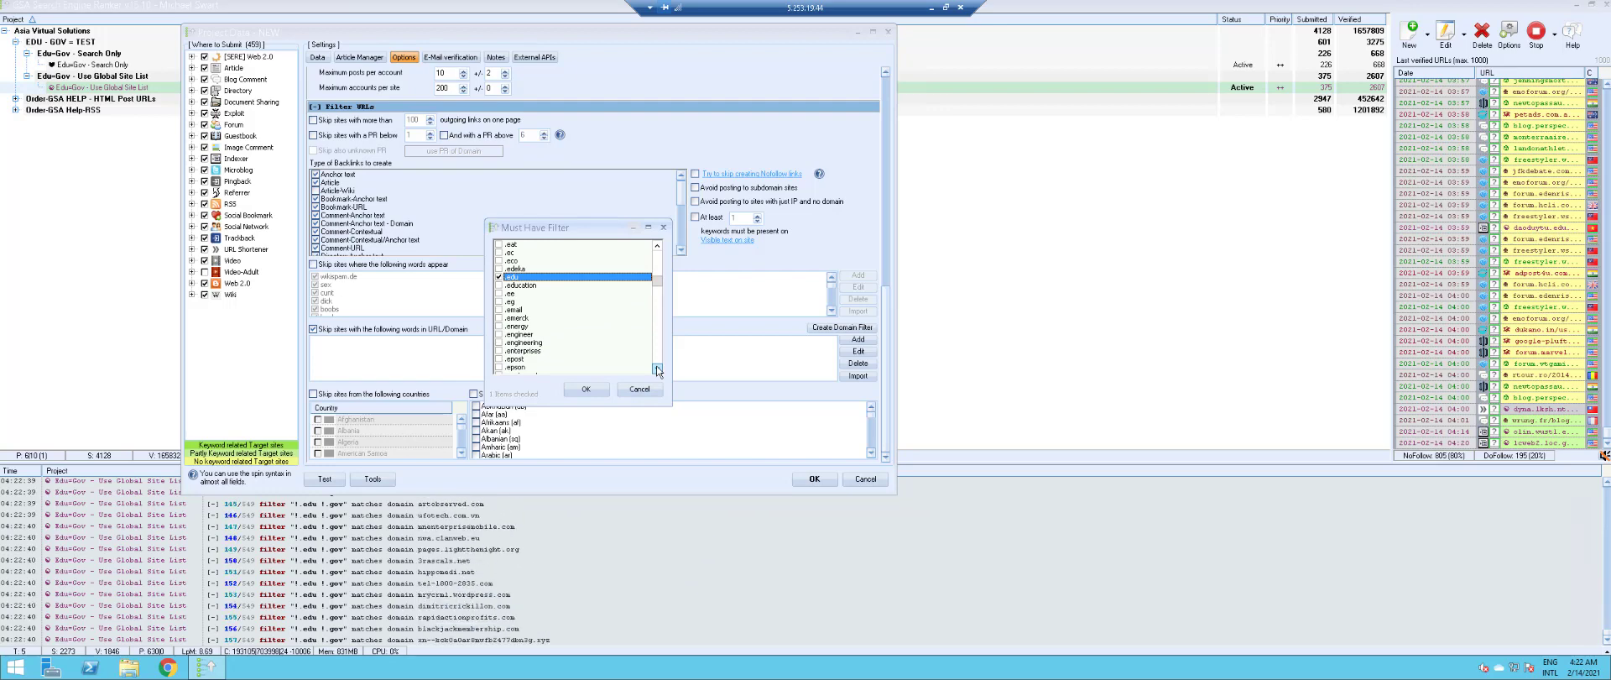
left_click(657, 368)
left_click(657, 368)
left_click(657, 367)
left_click(657, 367)
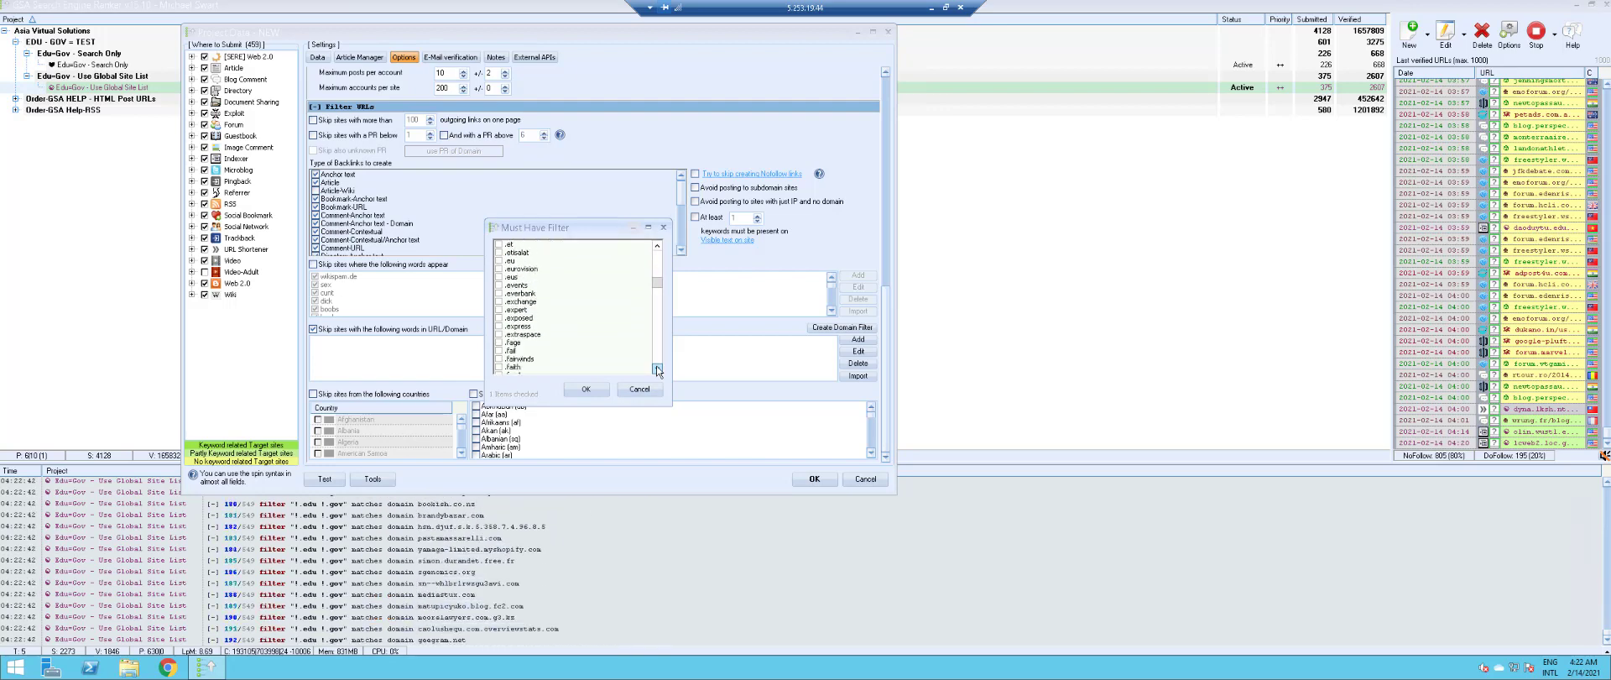
left_click(657, 367)
left_click(657, 367)
left_click(657, 367)
left_click(657, 368)
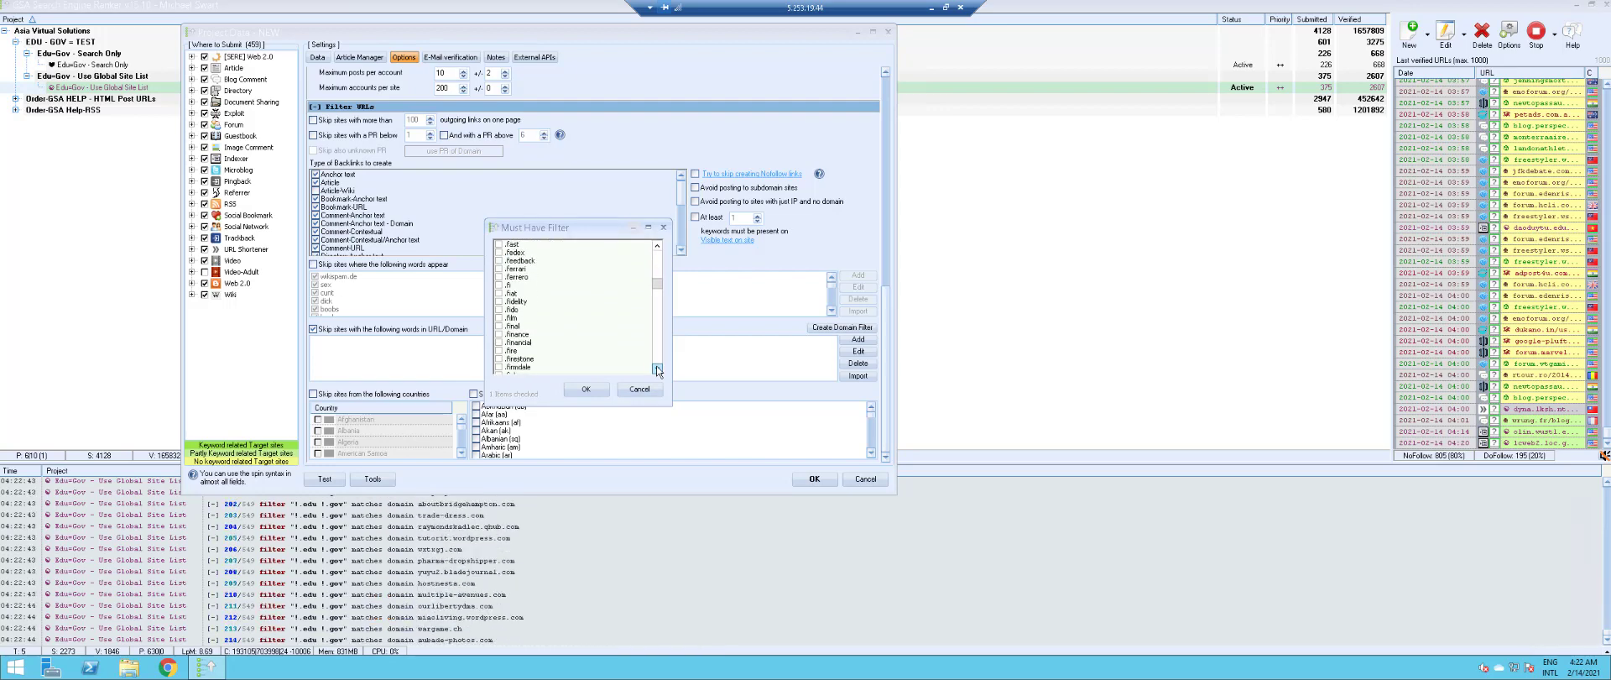
left_click(657, 368)
left_click(657, 367)
left_click(657, 368)
left_click(657, 367)
left_click(657, 368)
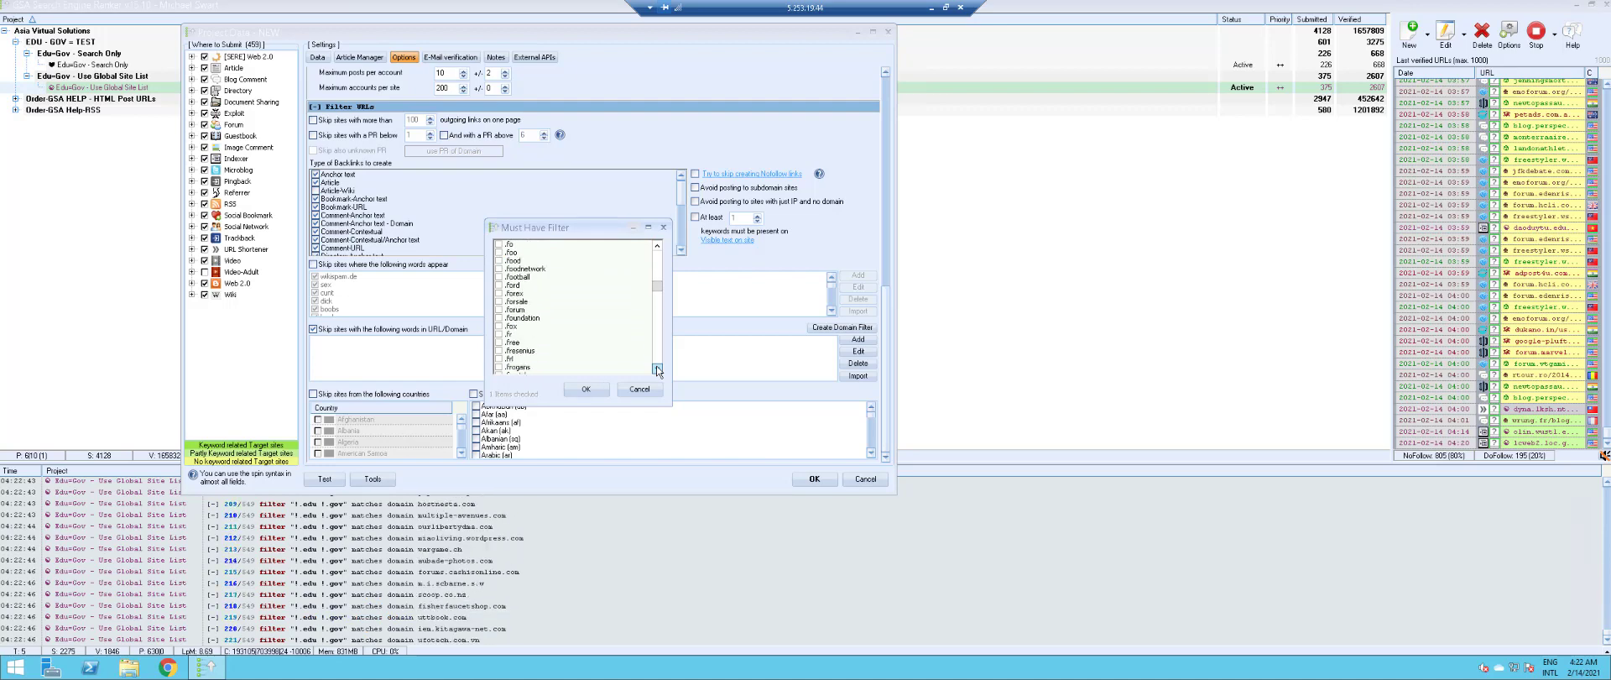
left_click(657, 368)
left_click(657, 368)
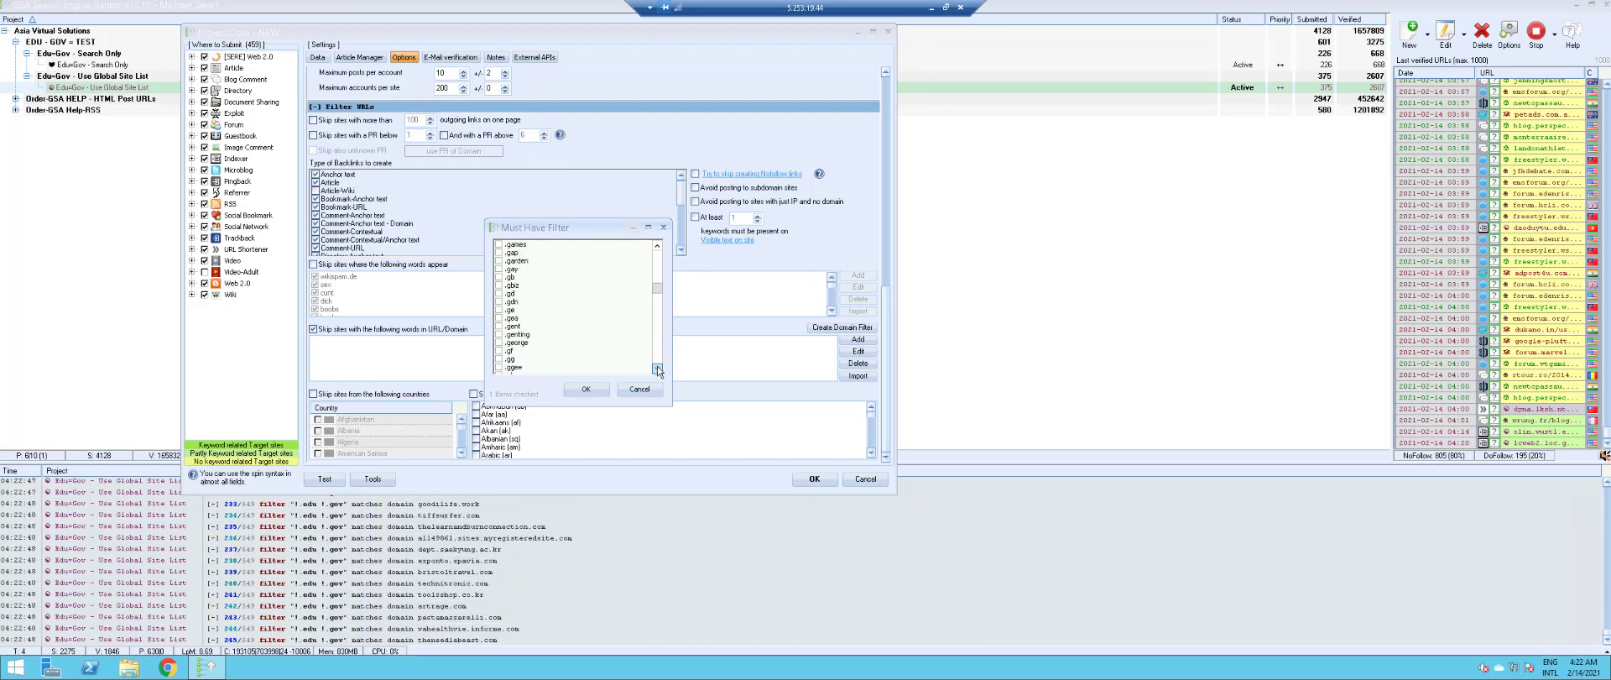
left_click(657, 368)
left_click(657, 367)
left_click(657, 368)
left_click(657, 368)
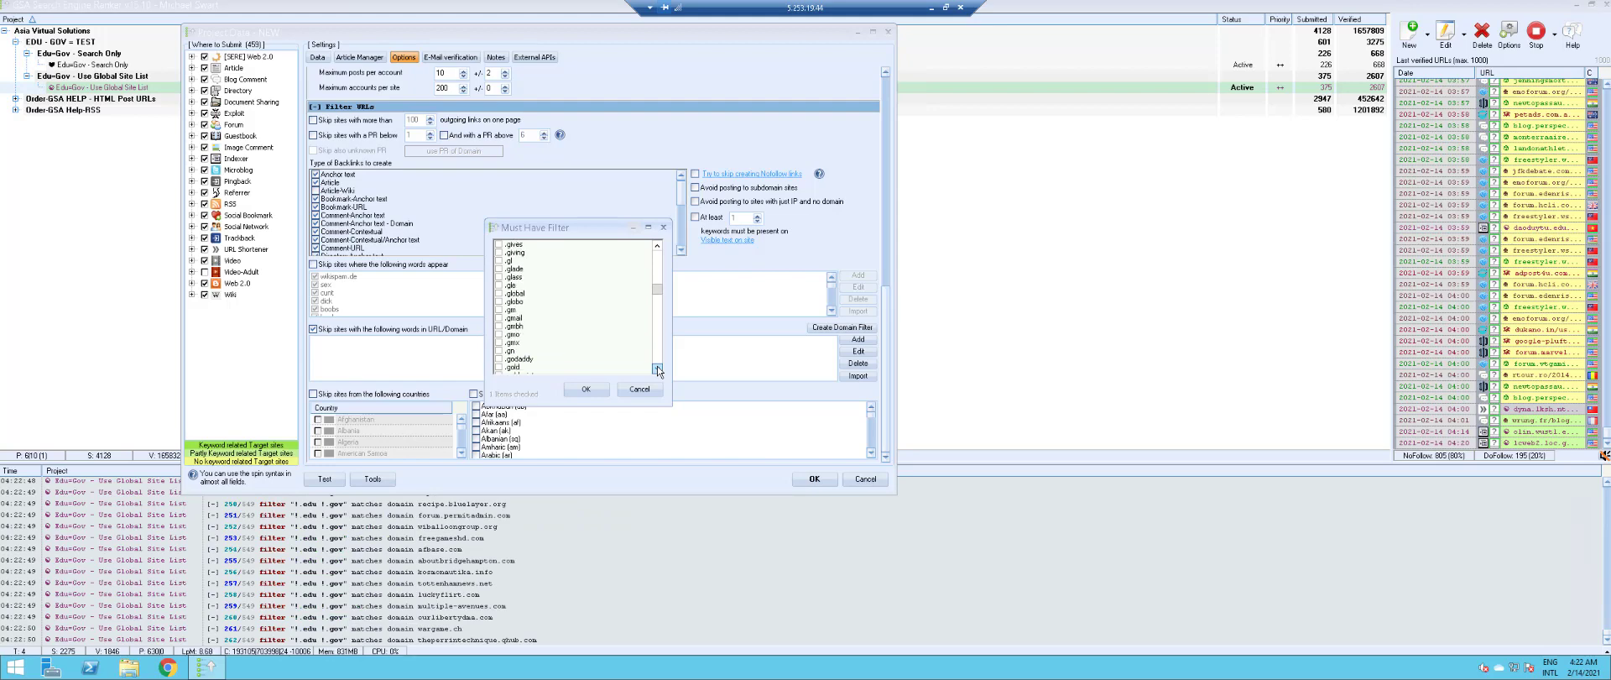
left_click(657, 367)
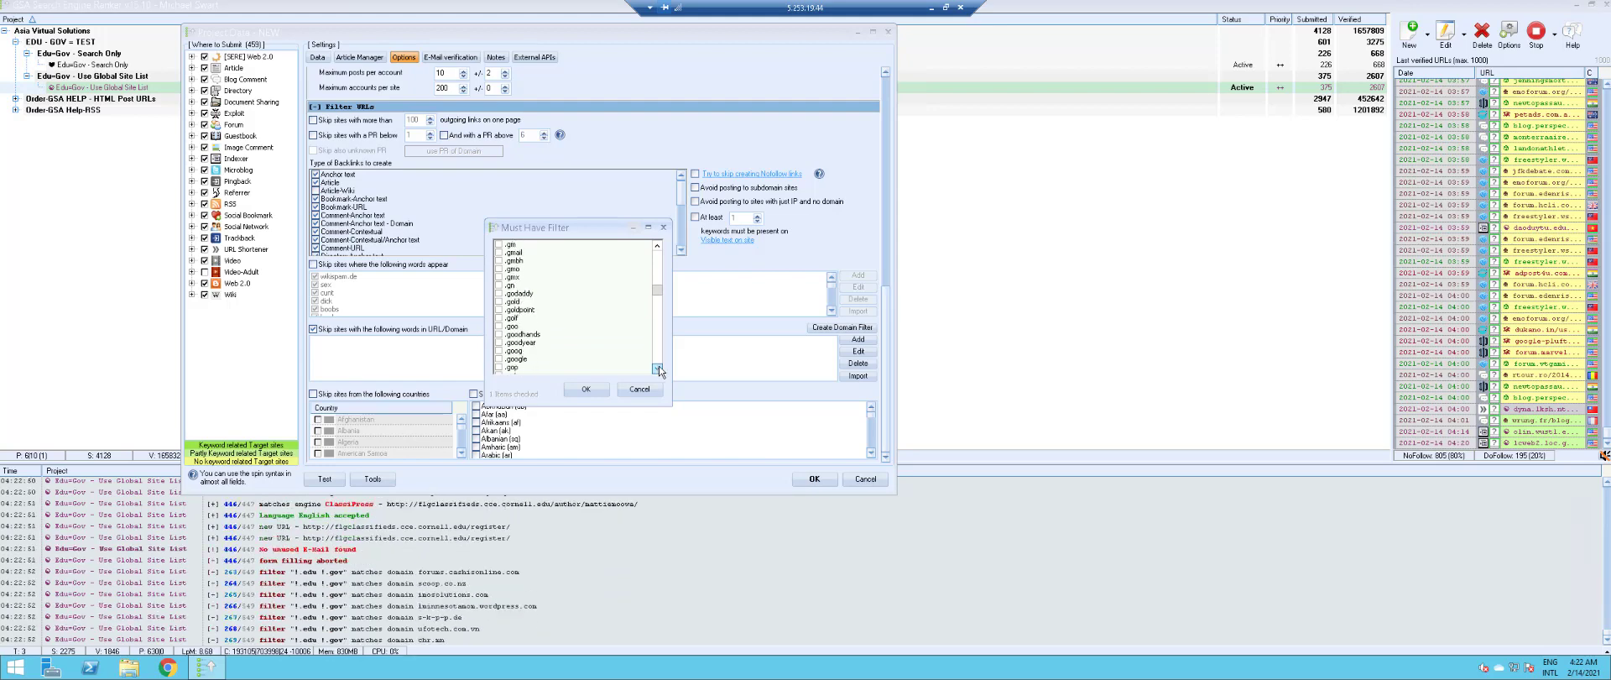
left_click(657, 368)
left_click(657, 368)
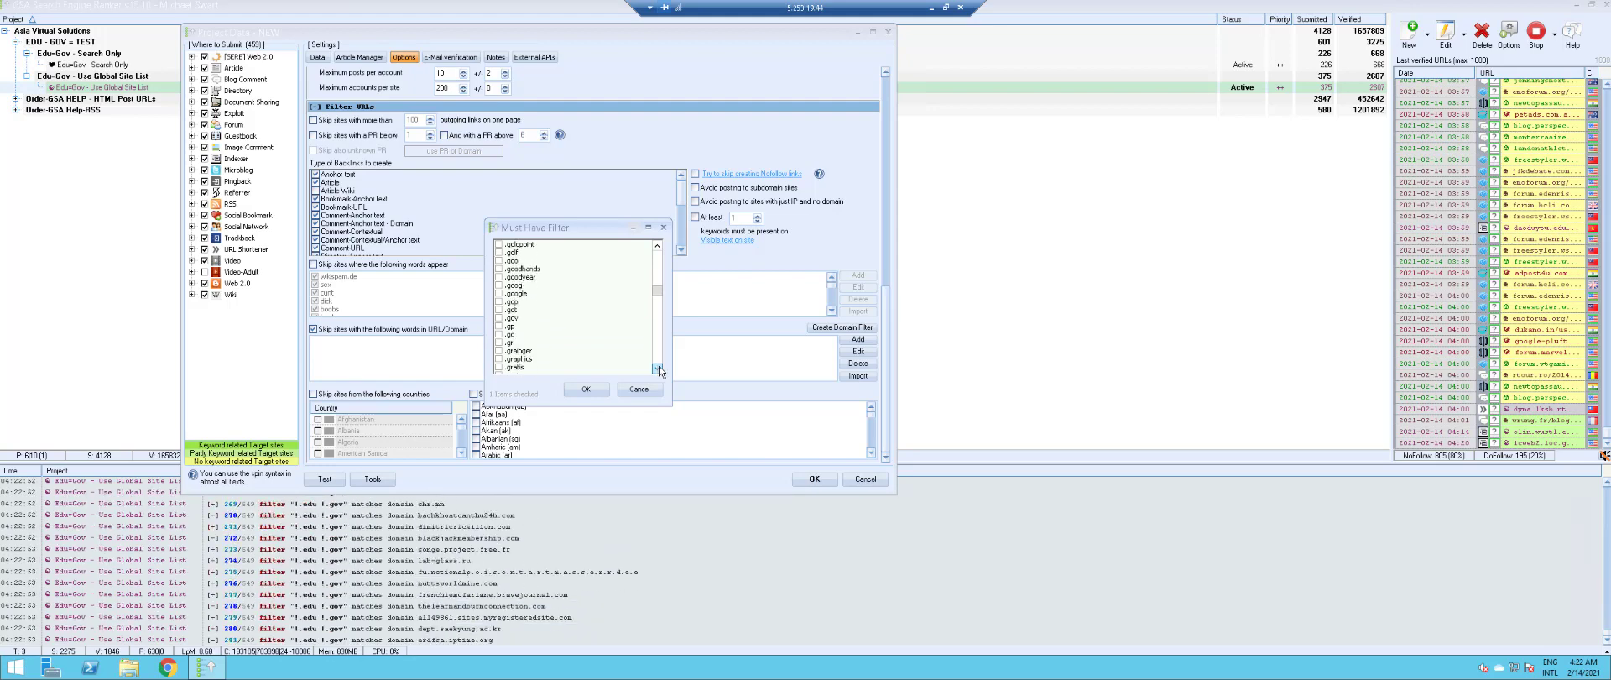
left_click(500, 318)
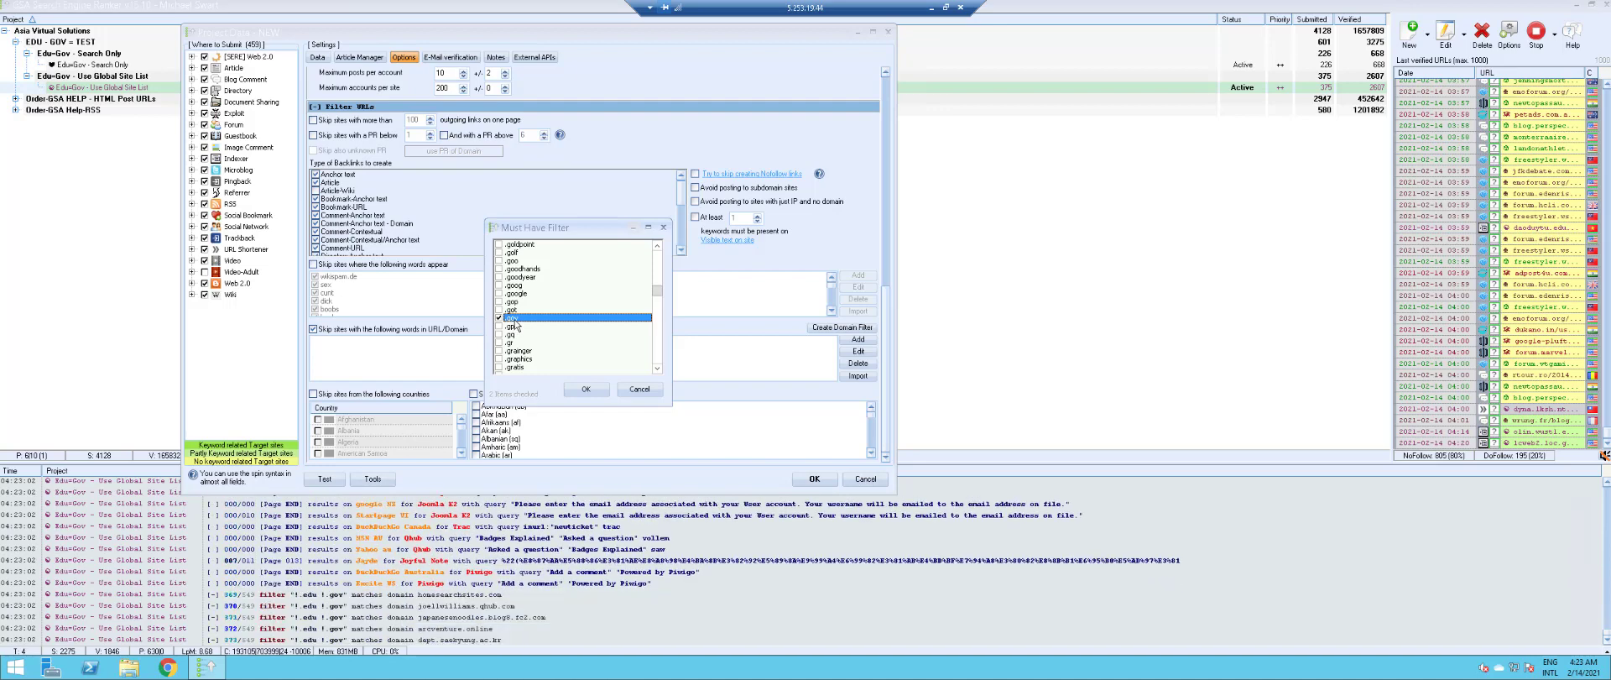
left_click(586, 390)
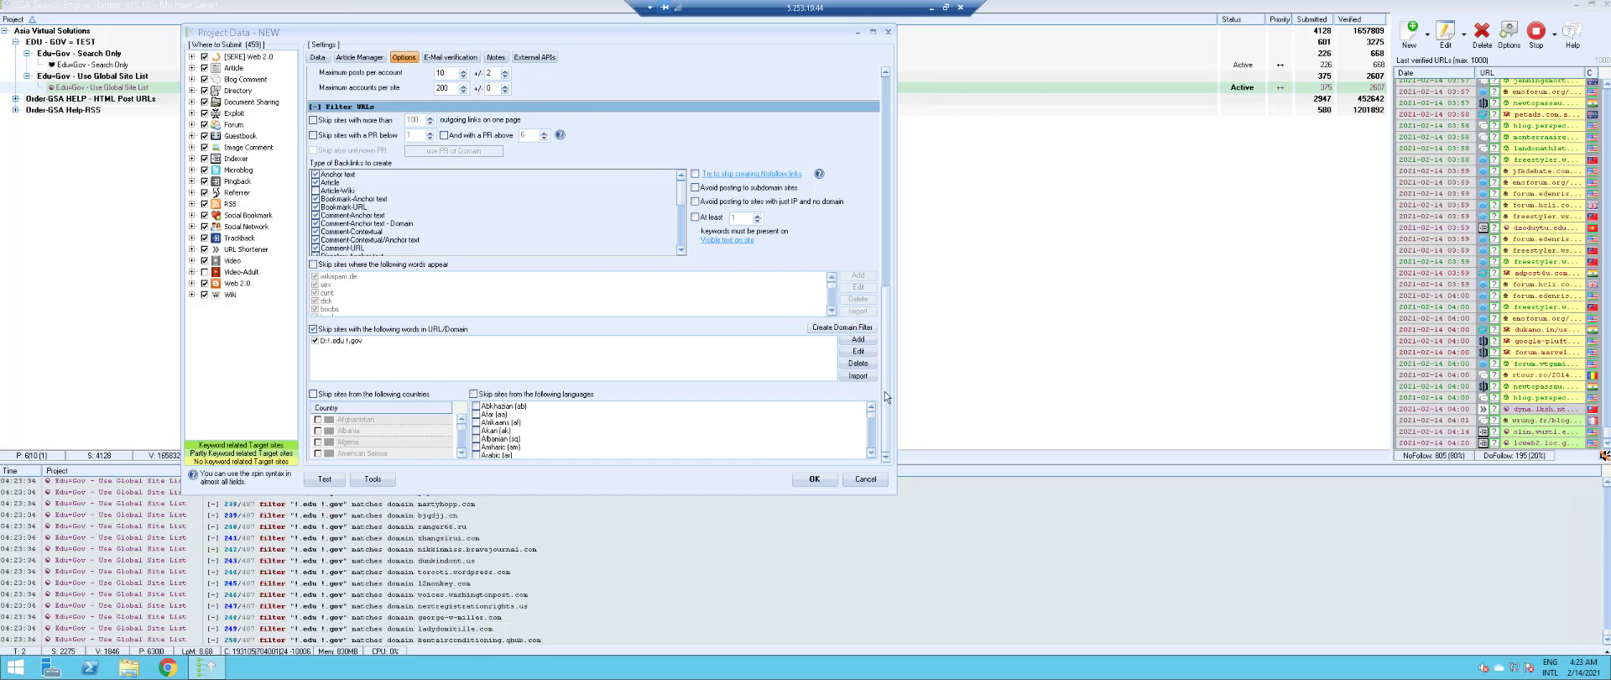
Enable using URLs from global site lists for the new project, drawing on the Identified and Verified lists
left_click_drag(887, 380, 923, 210)
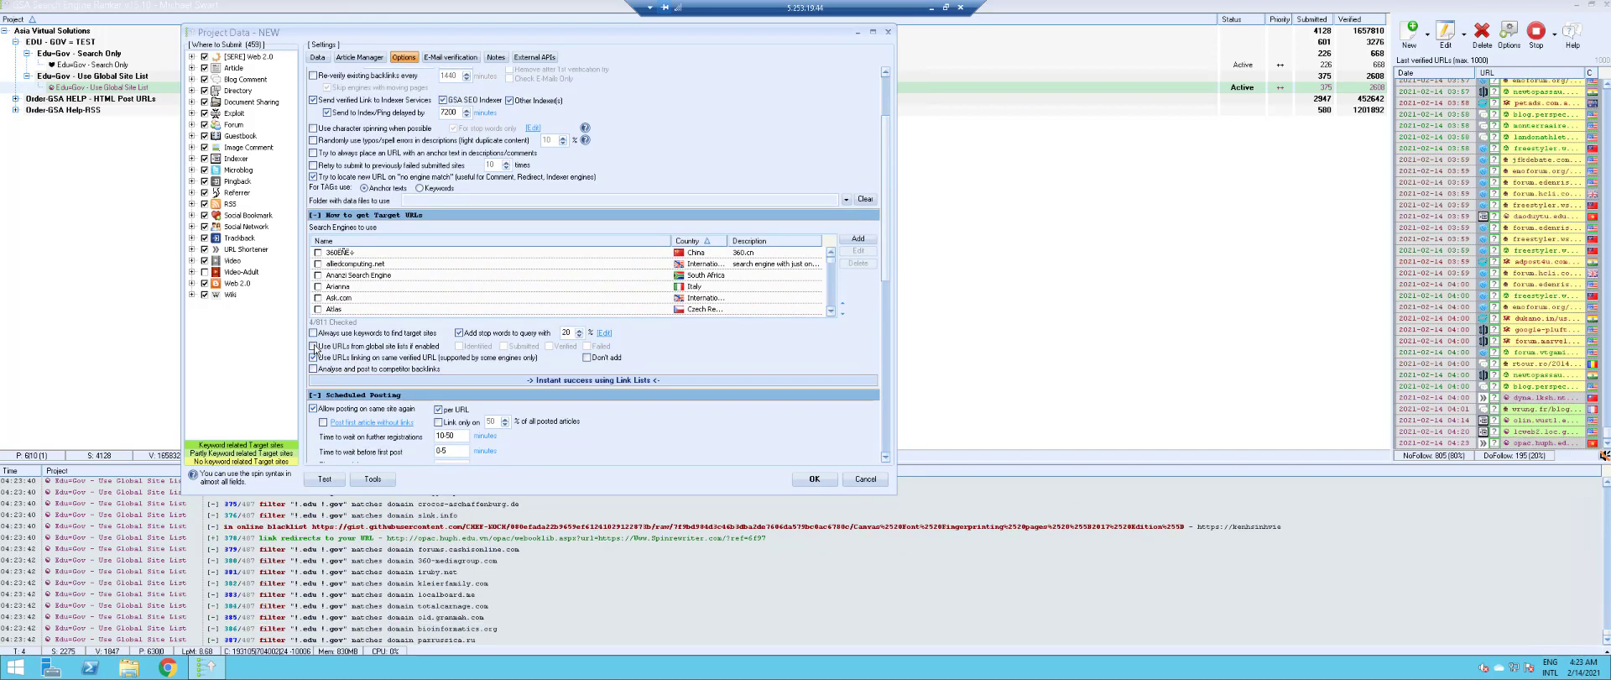
left_click(313, 346)
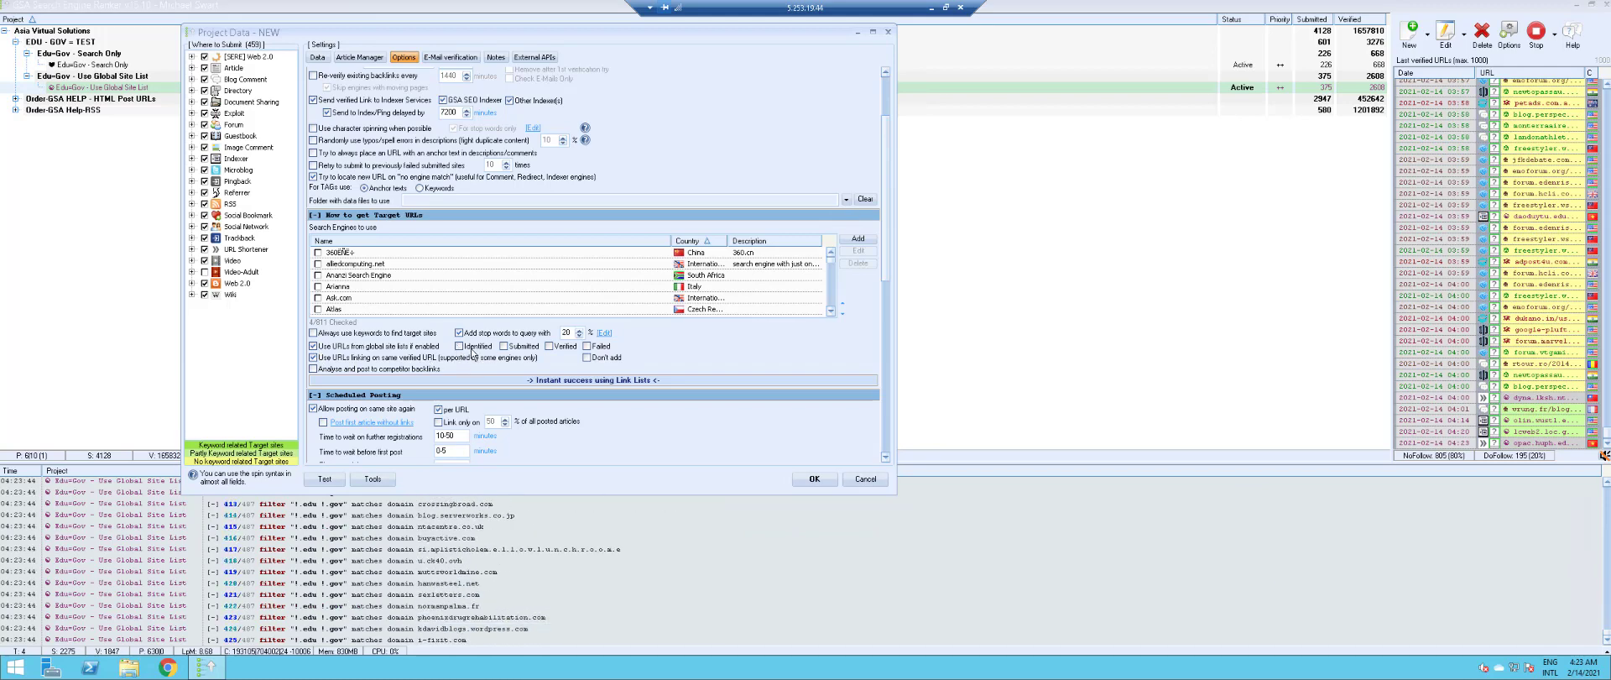
left_click(550, 345)
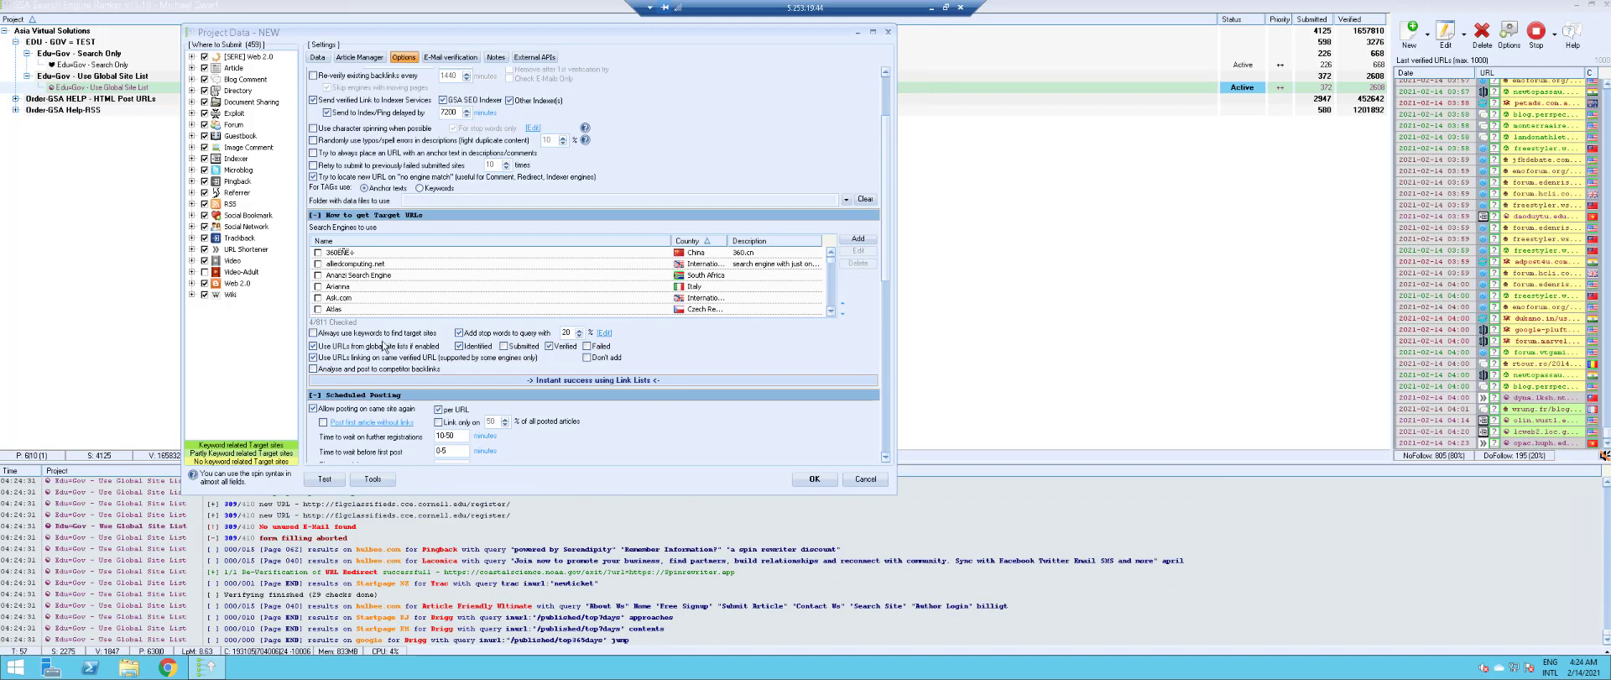
Turn off URLs from global site lists and URLs linking on same verified URL, and check all English-language search engines
left_click(313, 346)
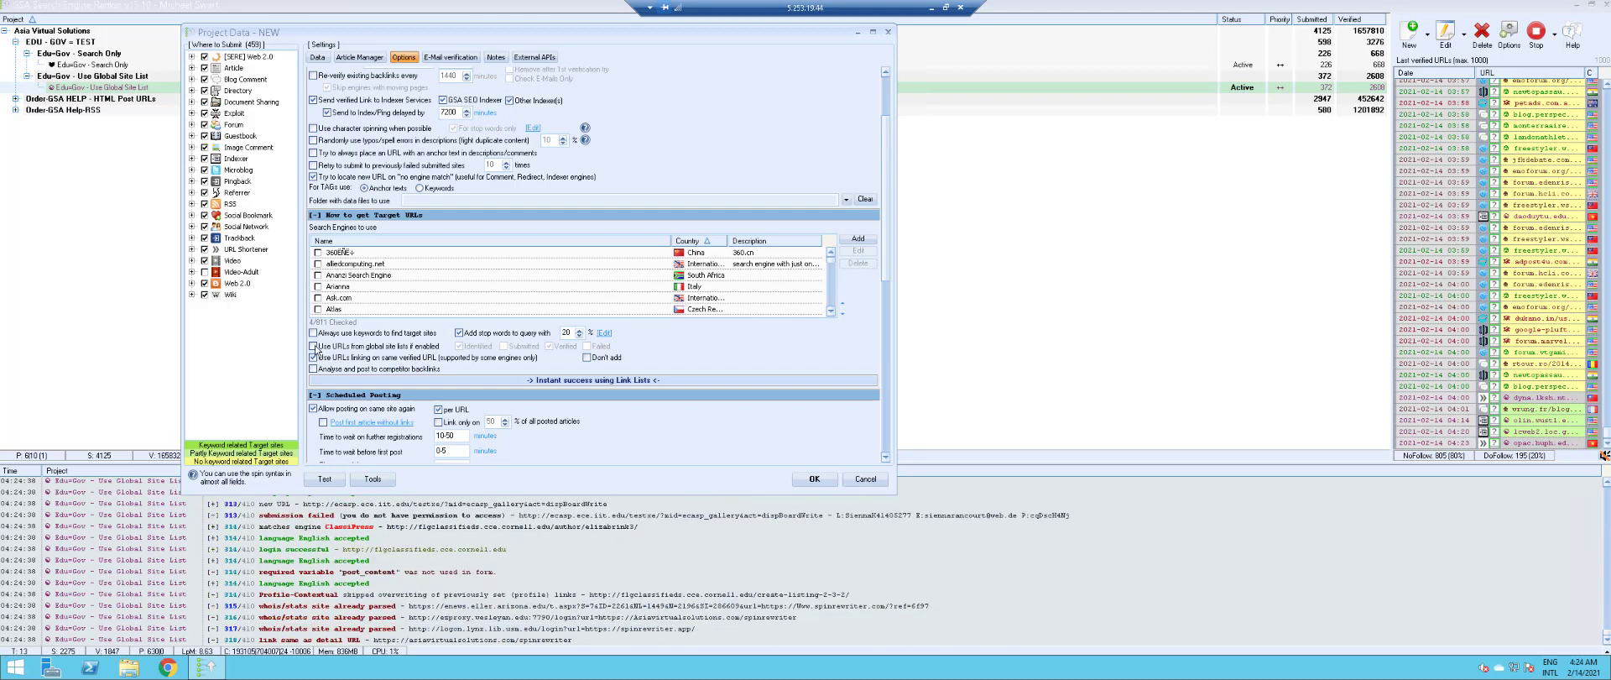
left_click(342, 357)
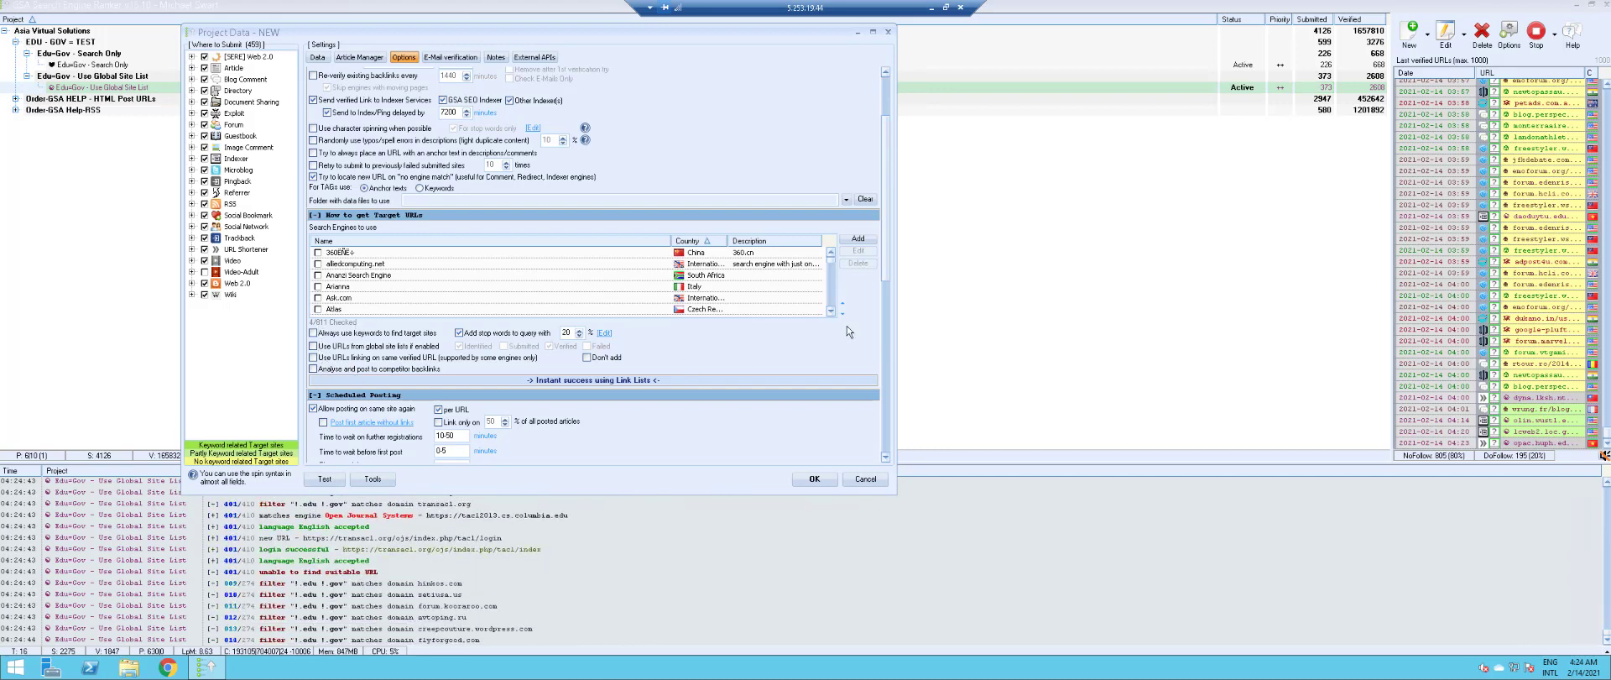
left_click_drag(884, 263, 887, 275)
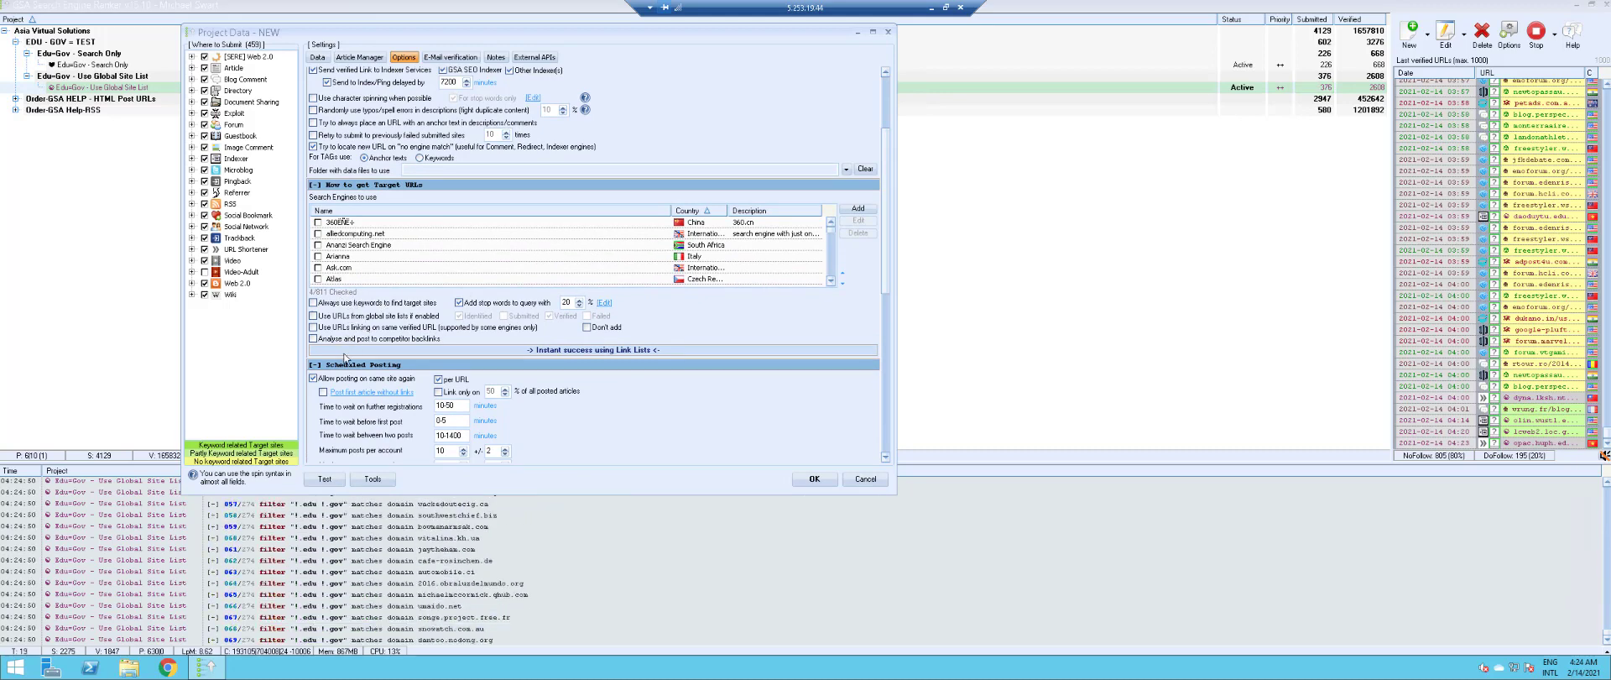
right_click(480, 223)
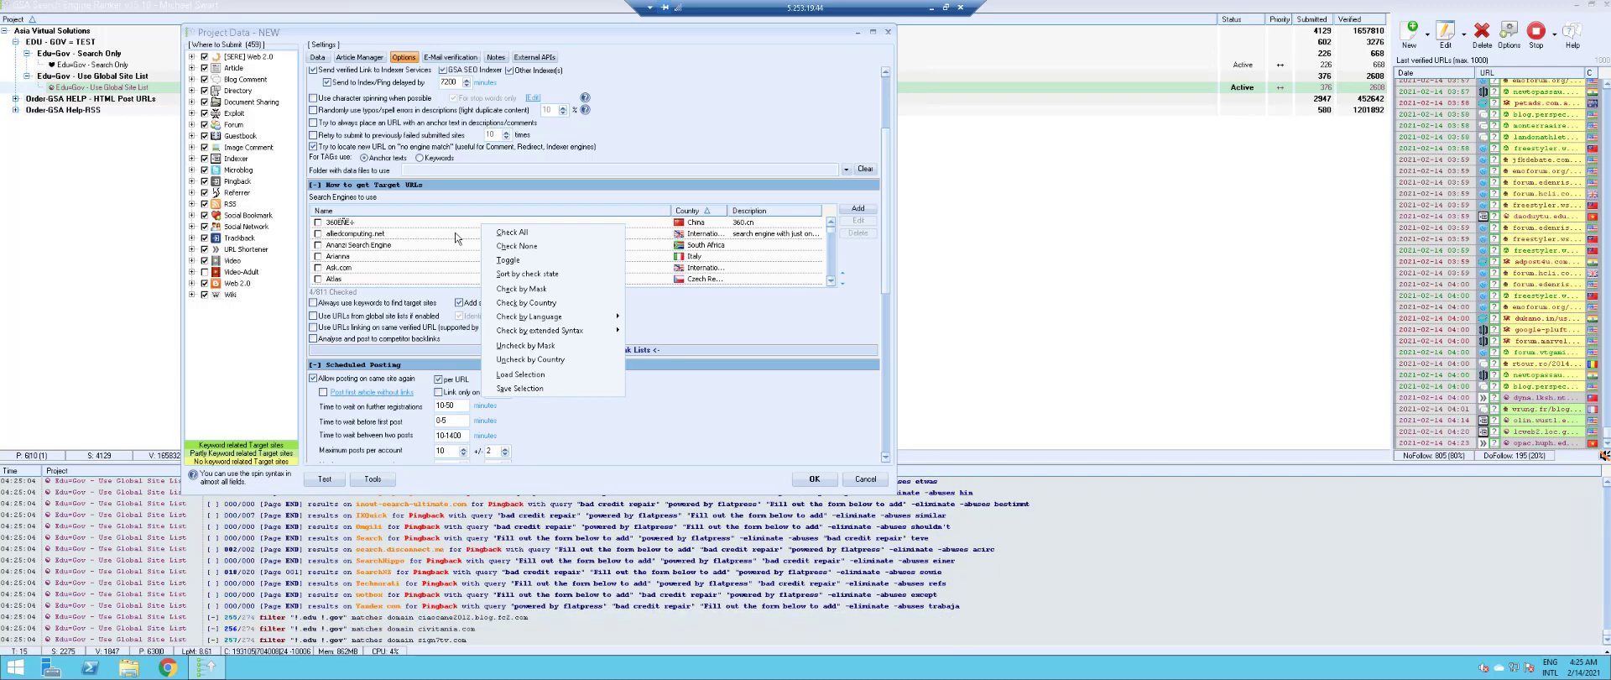
mouse_move(561, 319)
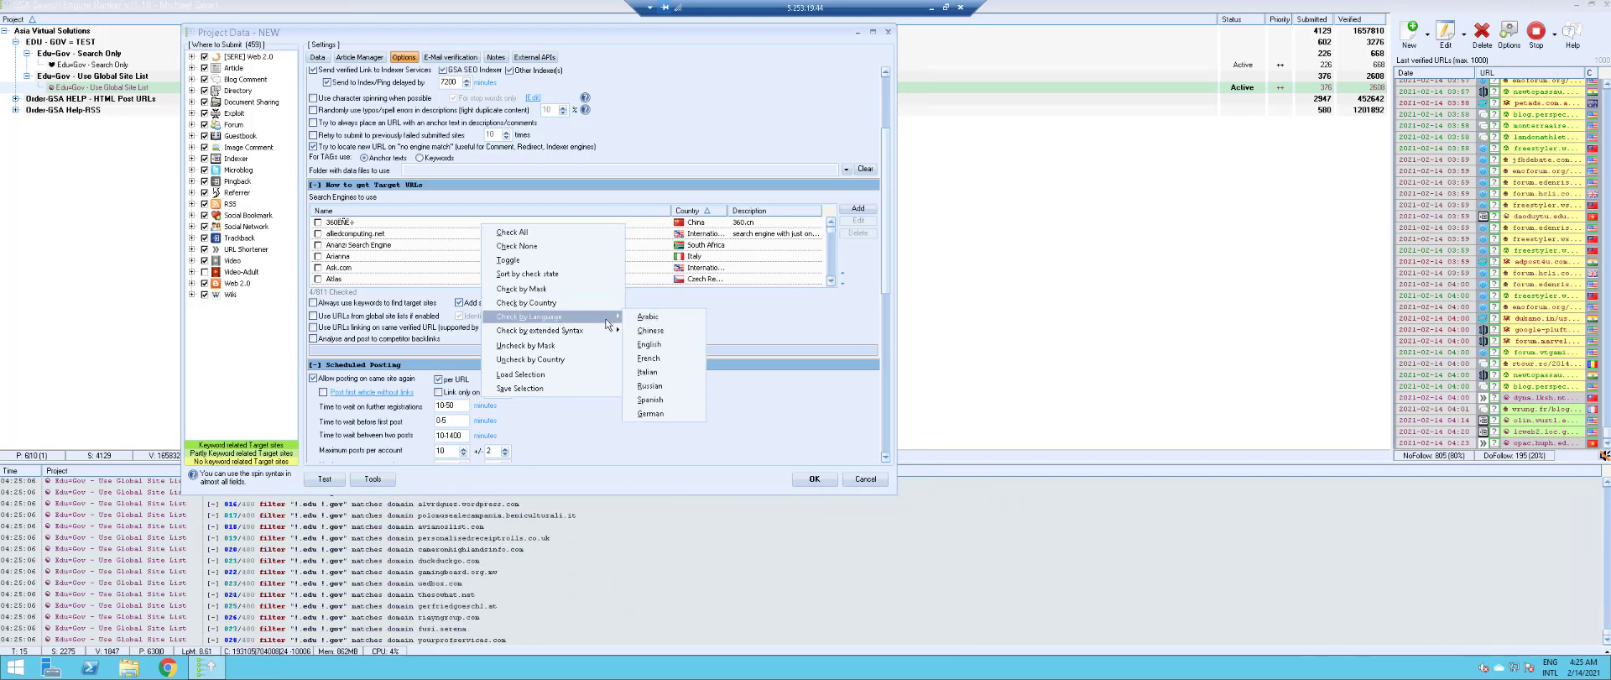
left_click(652, 345)
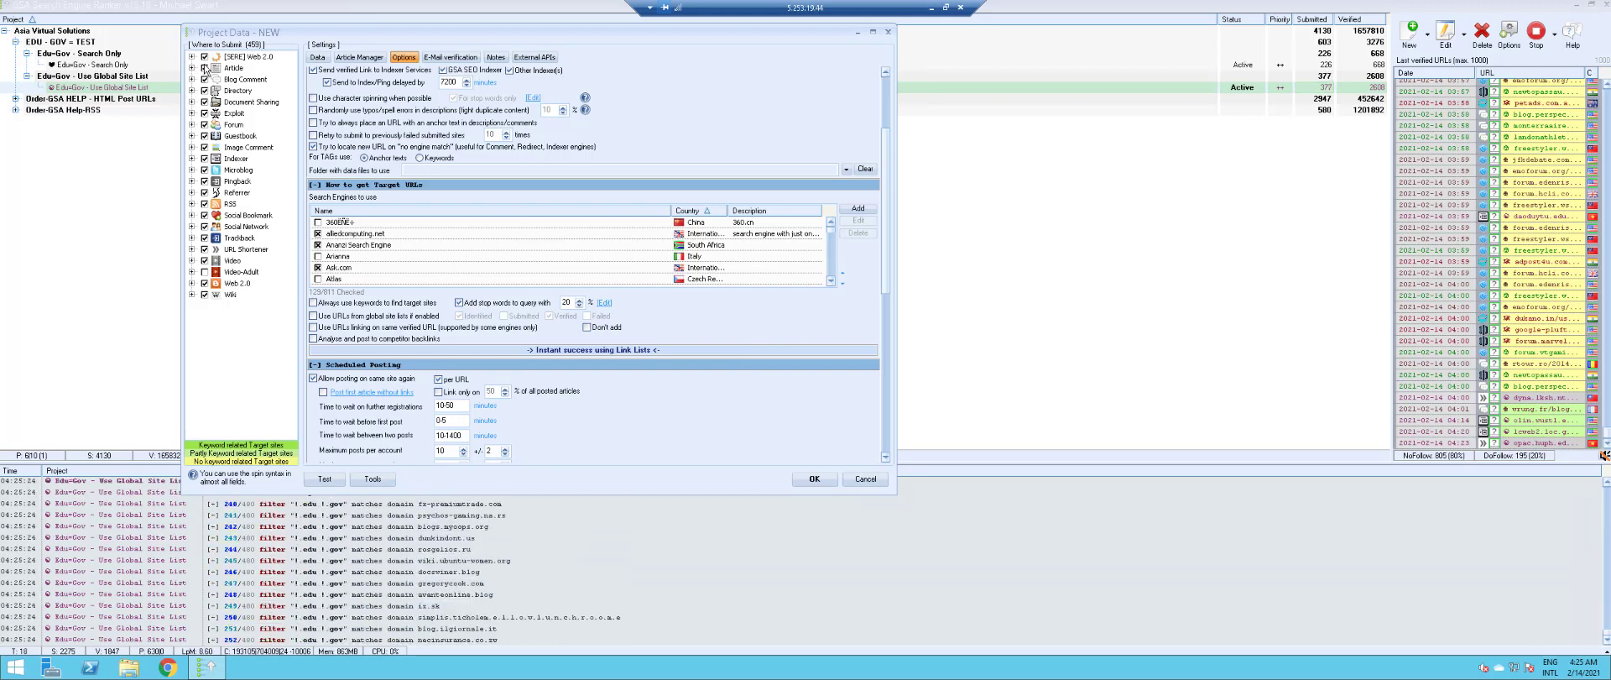
left_click(204, 295)
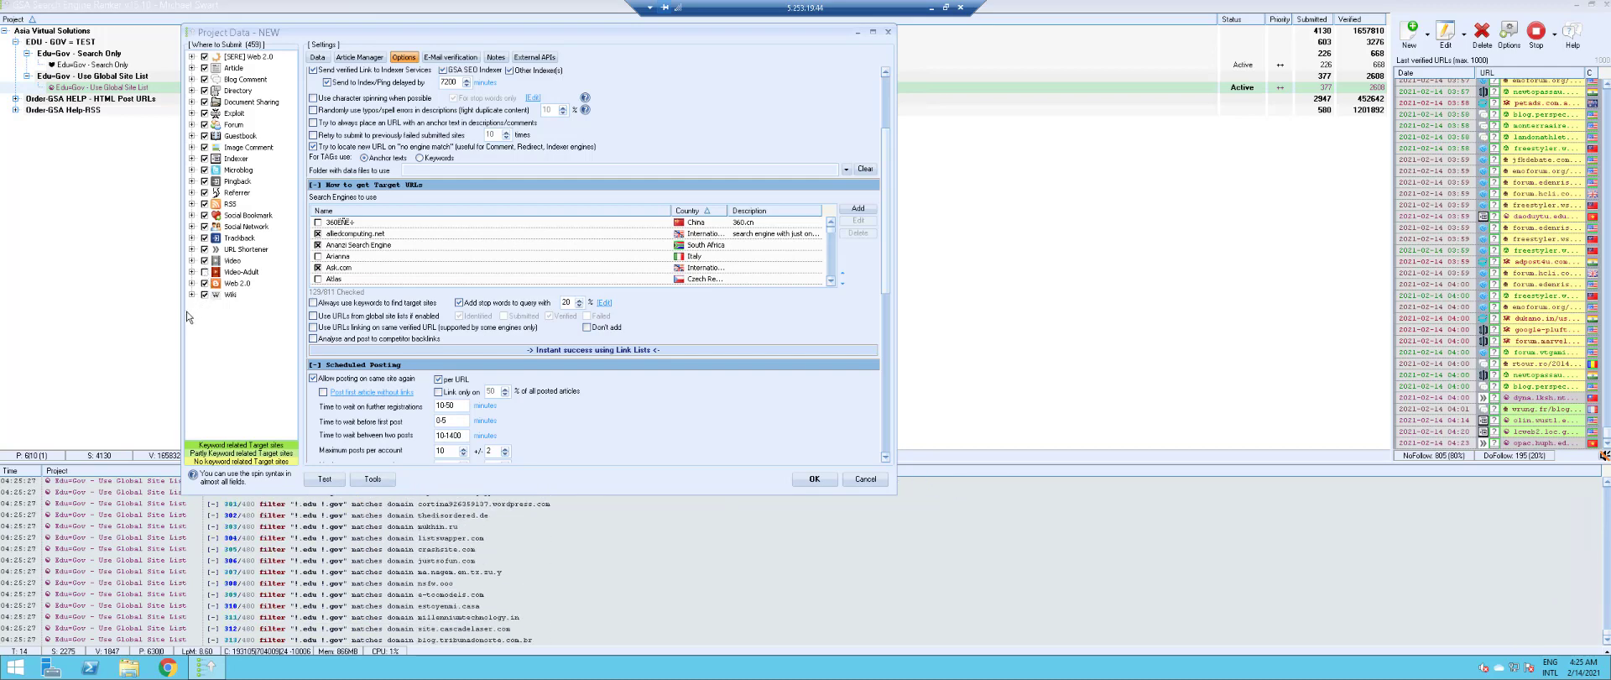
left_click(204, 272)
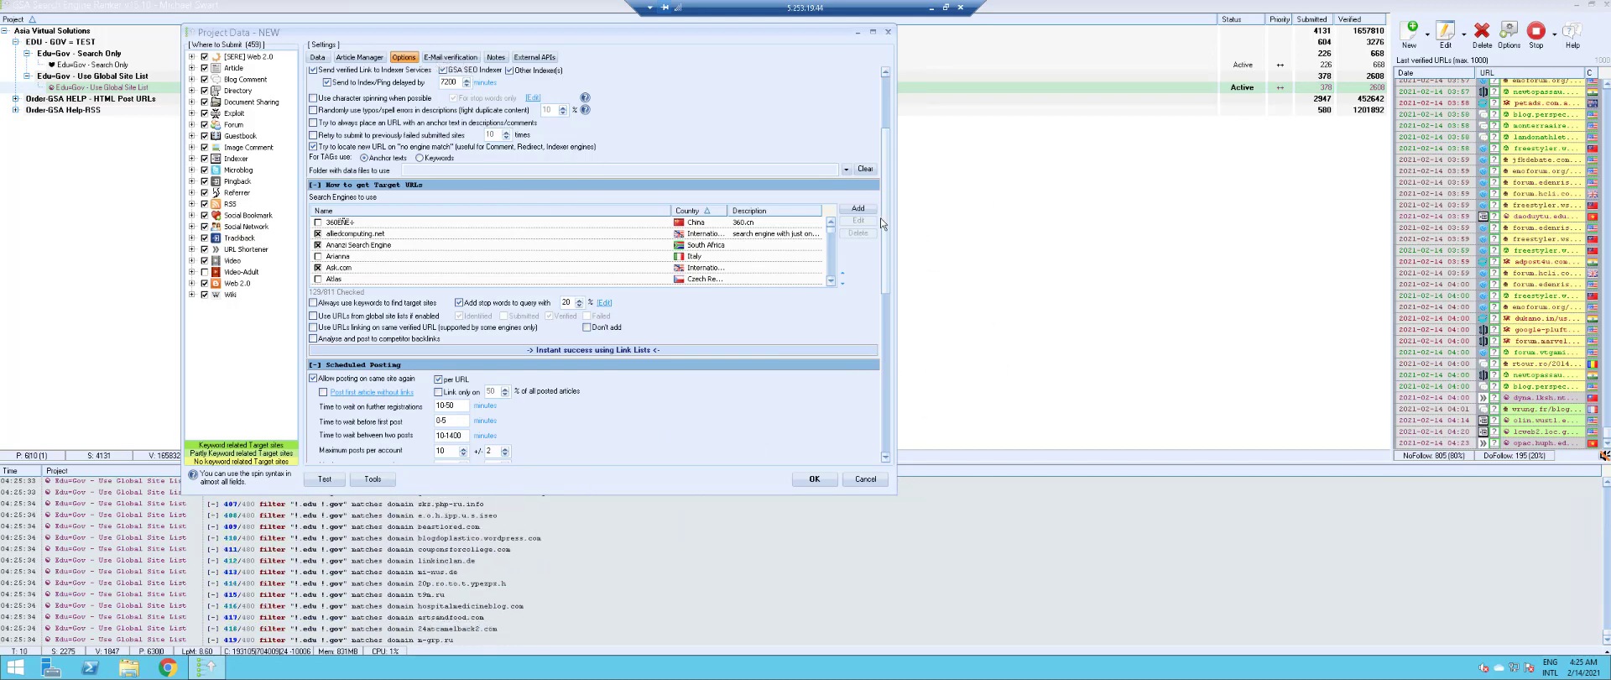
Turn URLs from global site lists back on for the new project with the Identified and Verified lists
left_click_drag(884, 243, 896, 400)
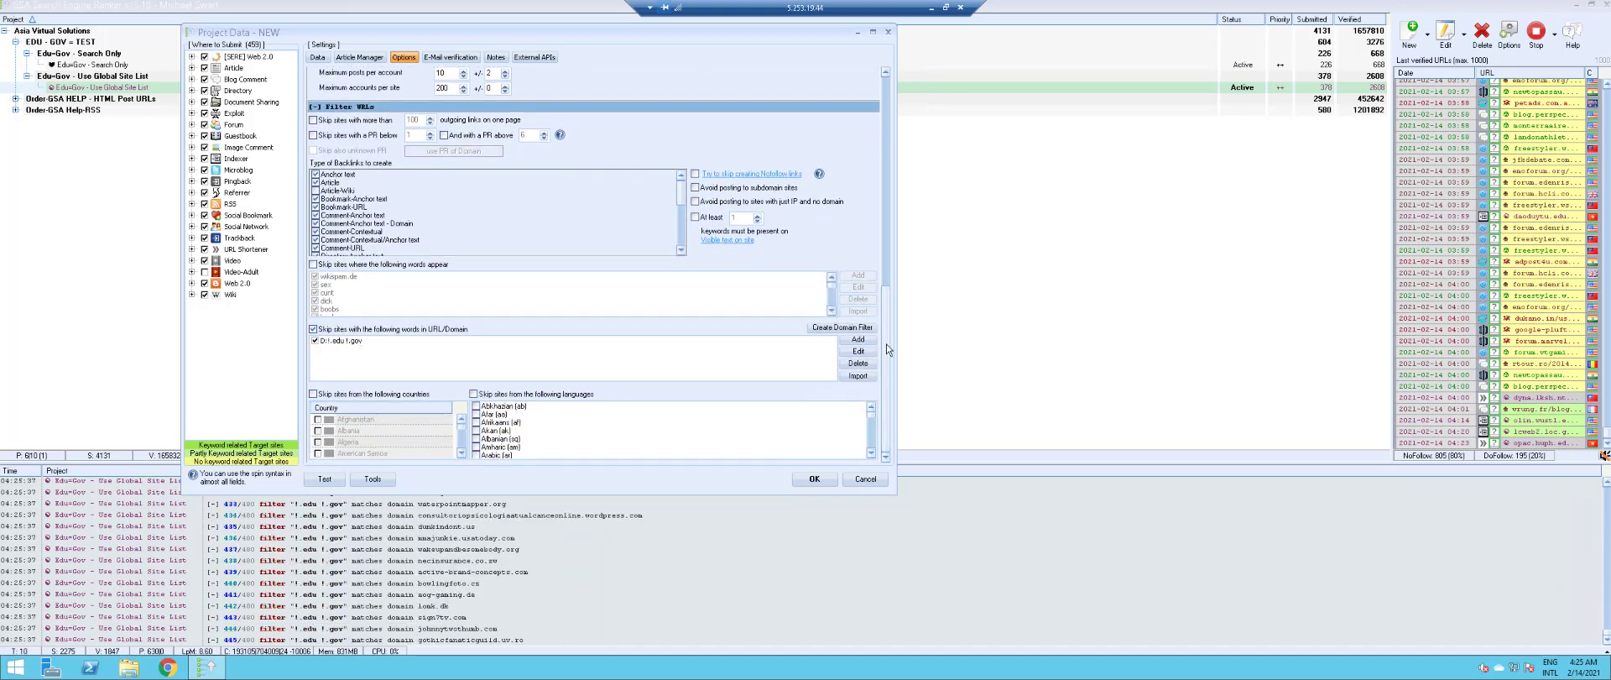
left_click_drag(886, 344, 904, 157)
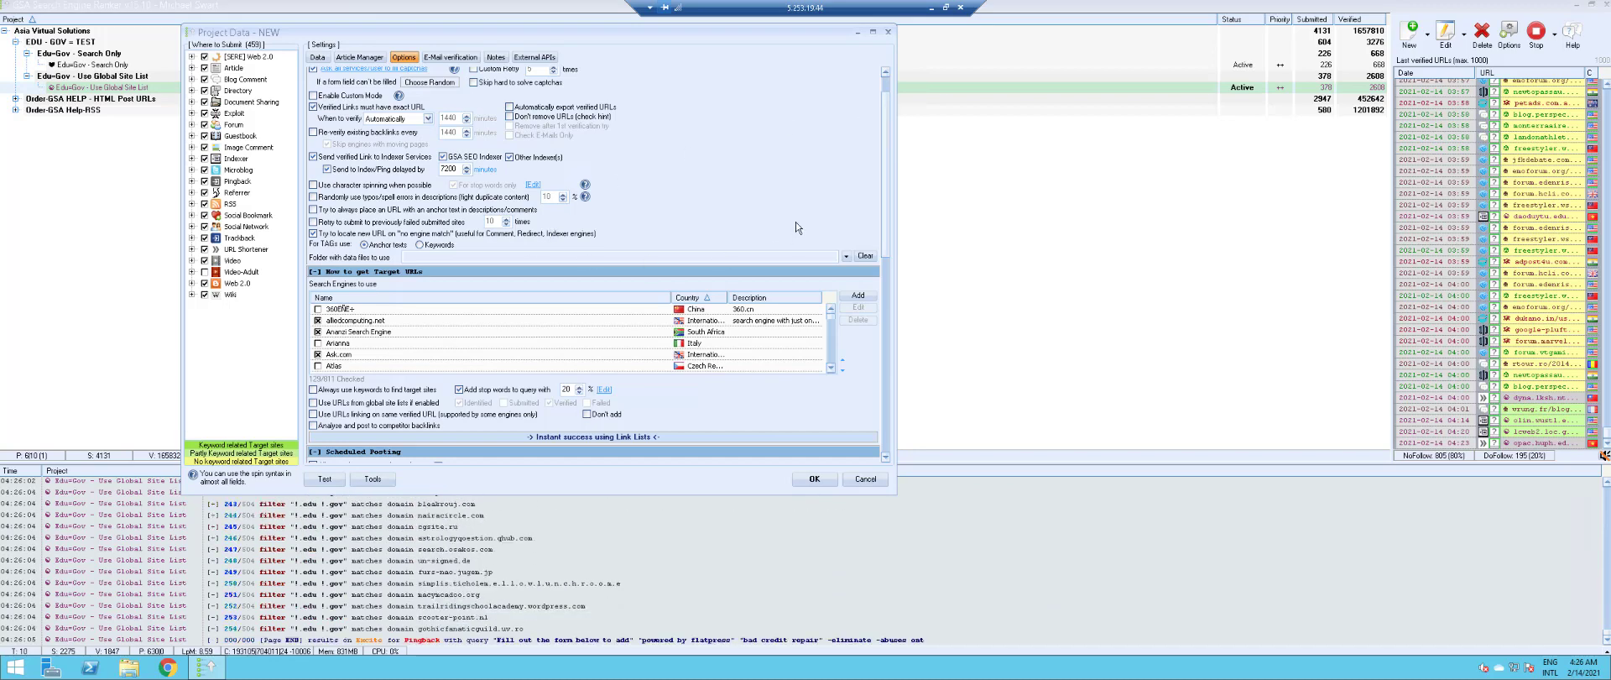
left_click_drag(888, 203, 890, 260)
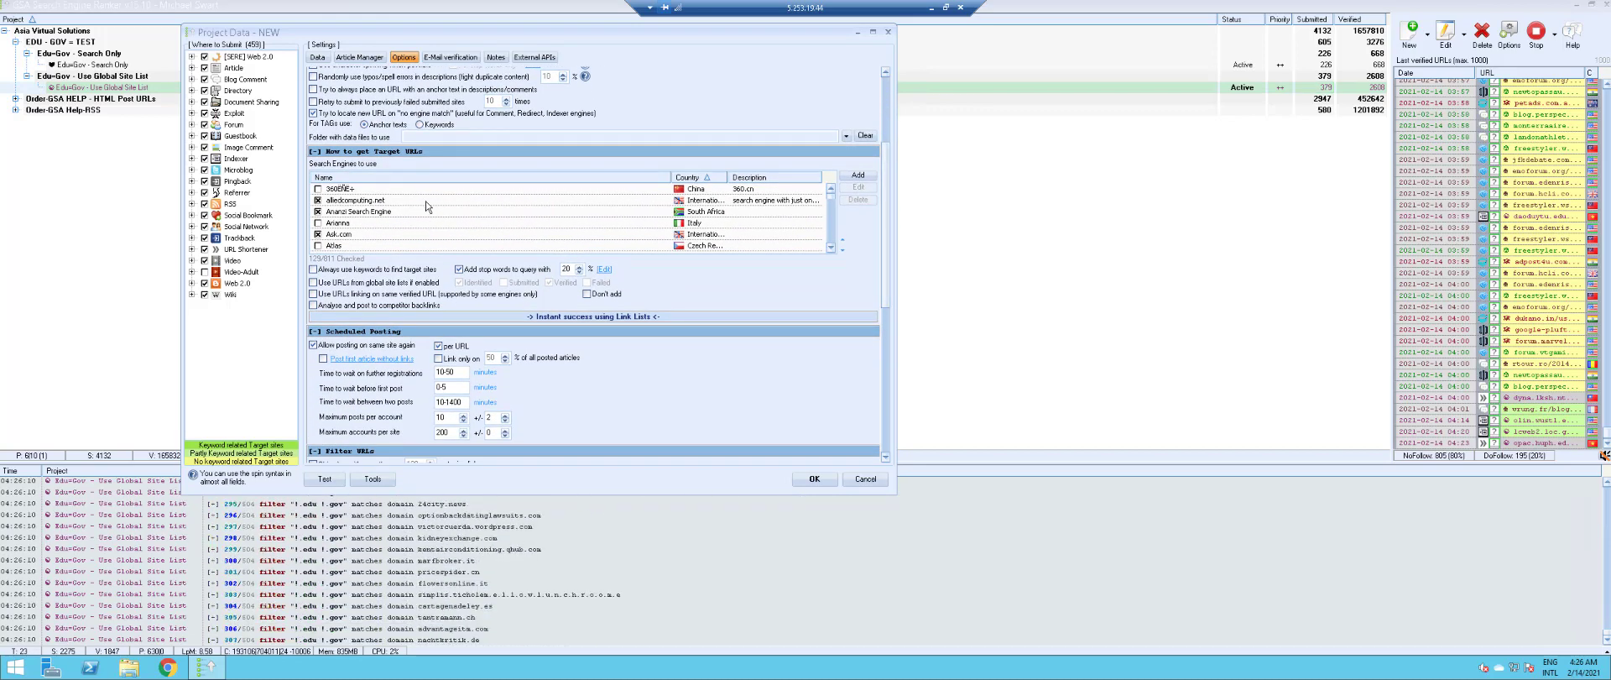
left_click(314, 283)
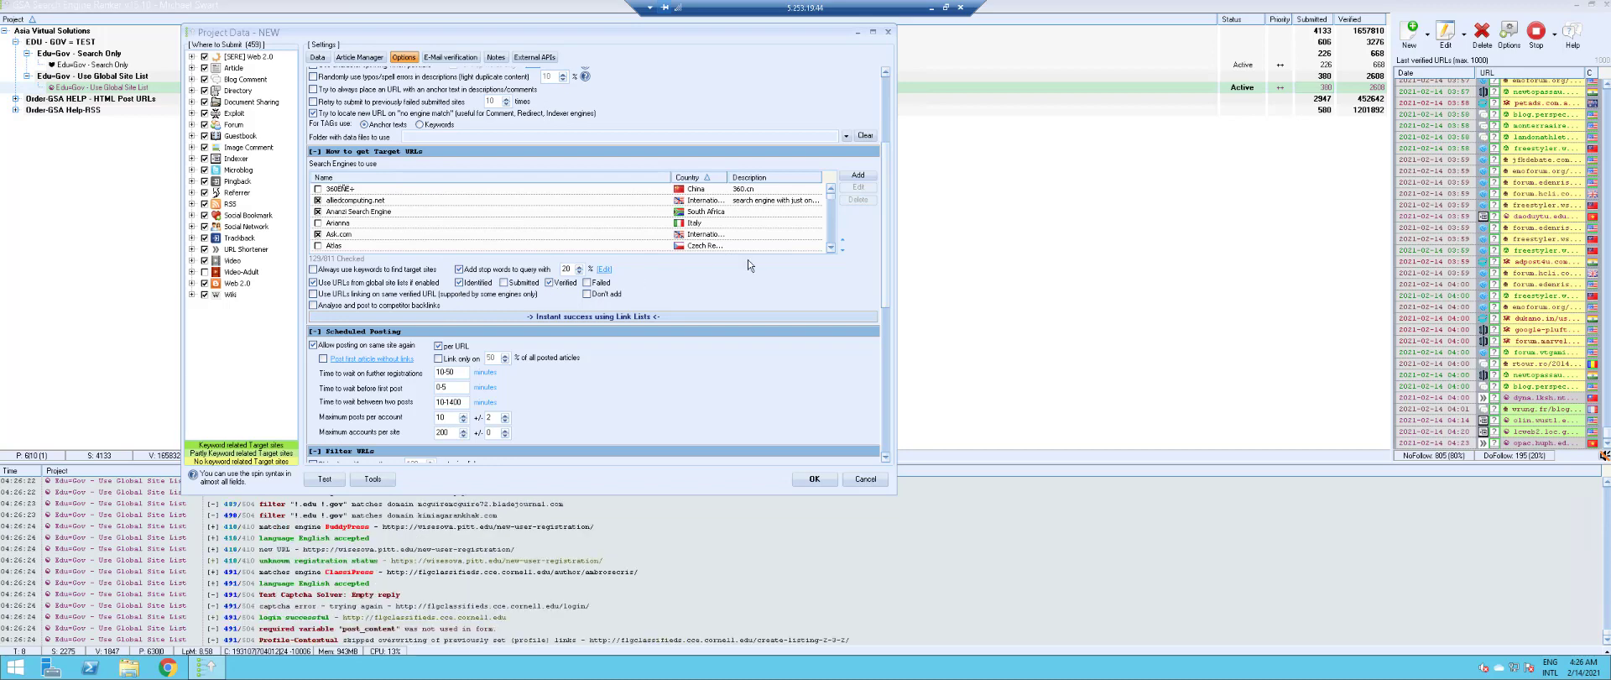
Enable skipping sites by language in the URL filters, with every language except English checked
left_click_drag(886, 210, 888, 386)
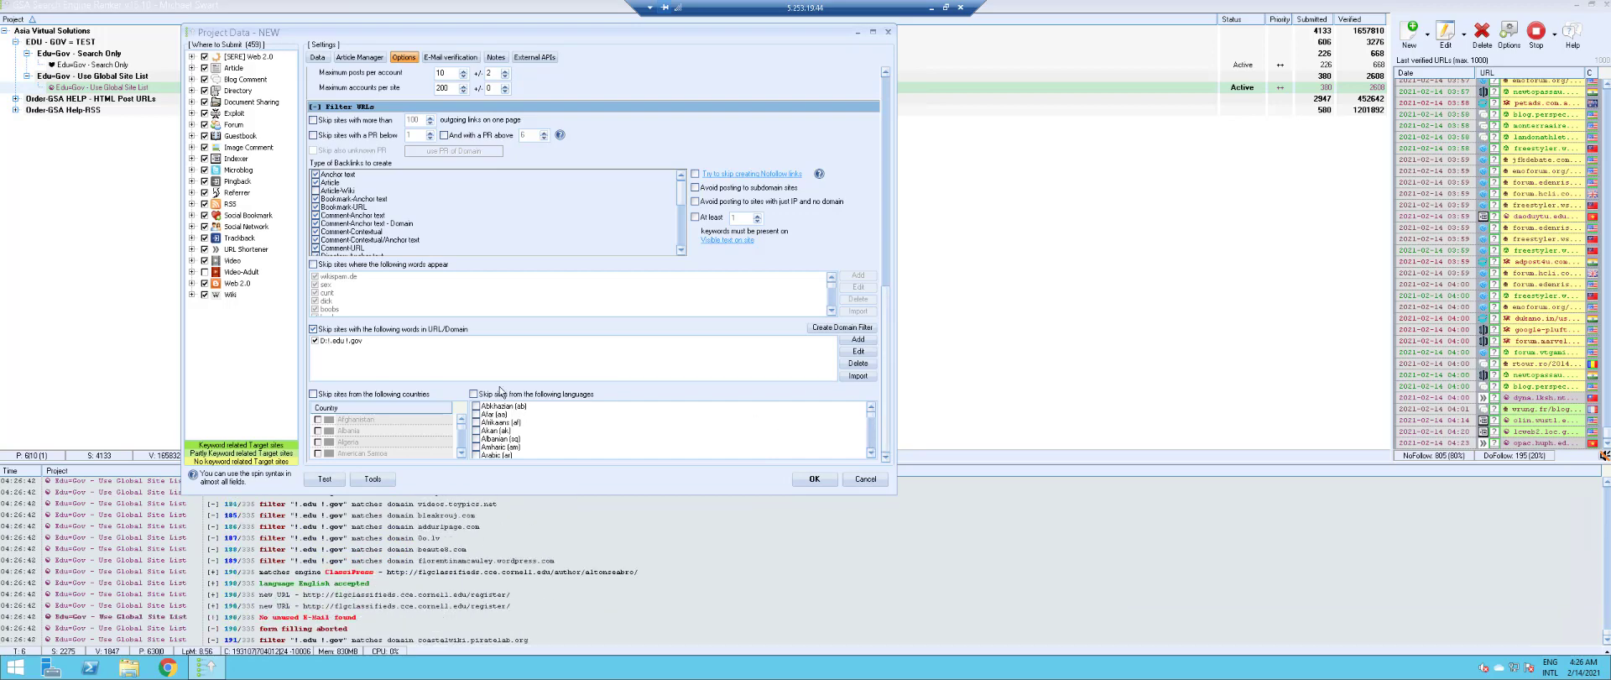
left_click(474, 395)
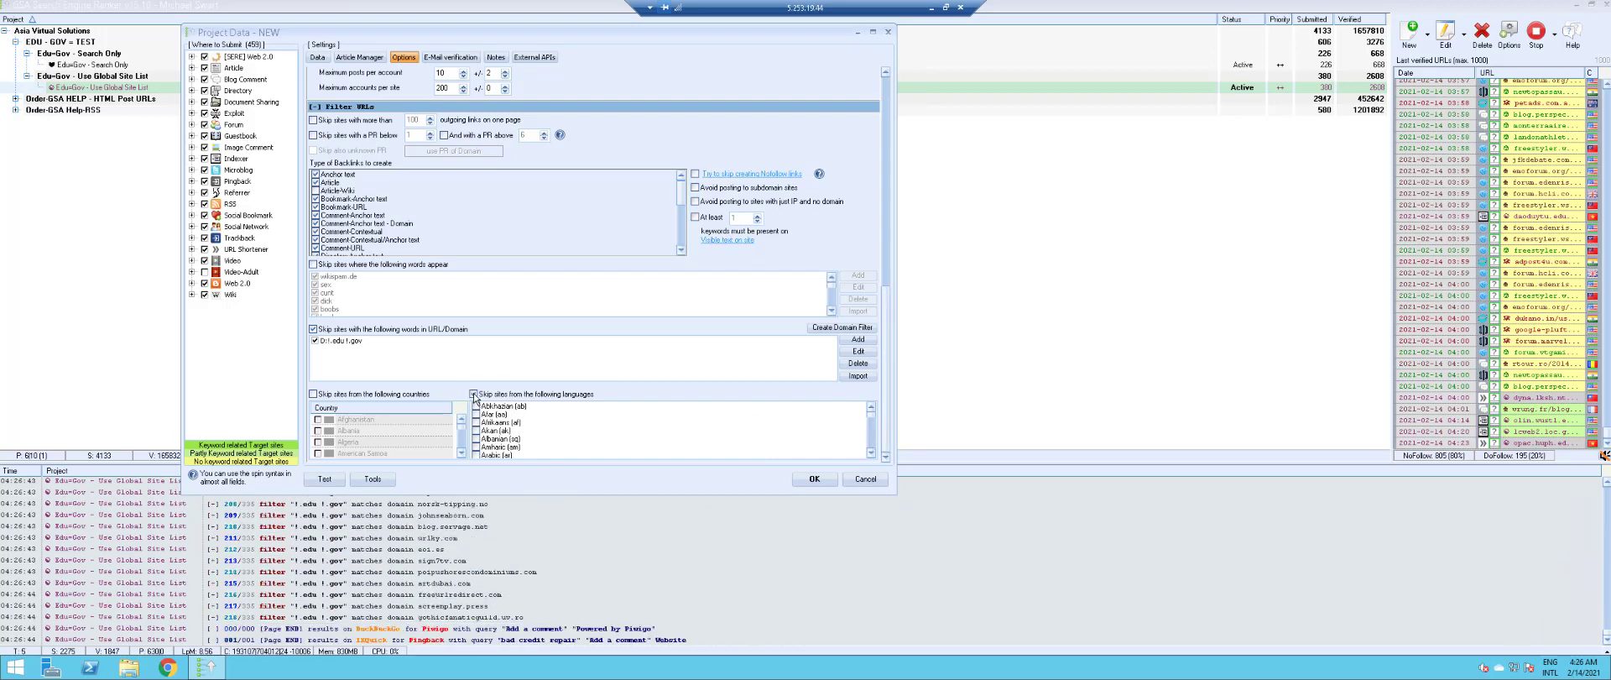
right_click(584, 425)
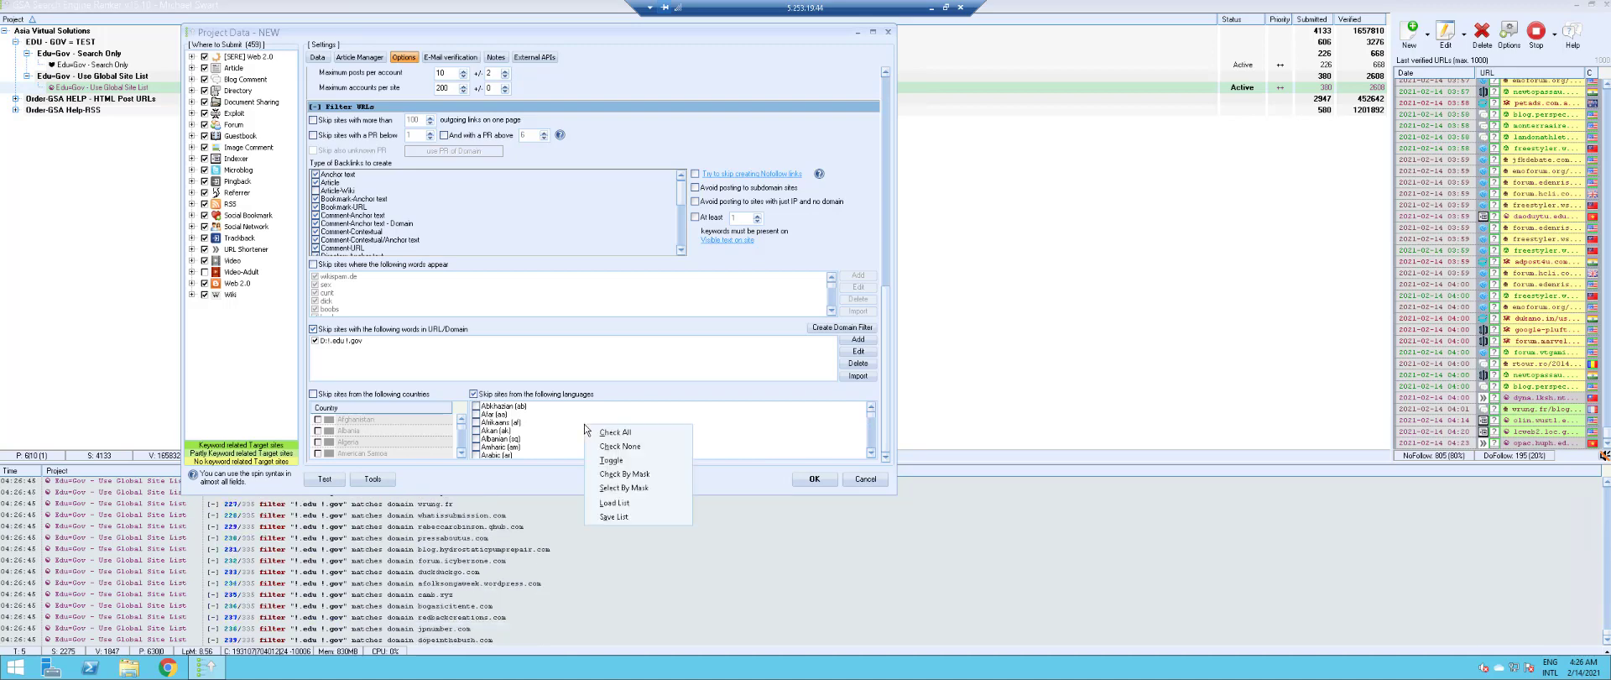
left_click(628, 431)
scroll(870, 449, "down", 2)
scroll(870, 449, "down", 9)
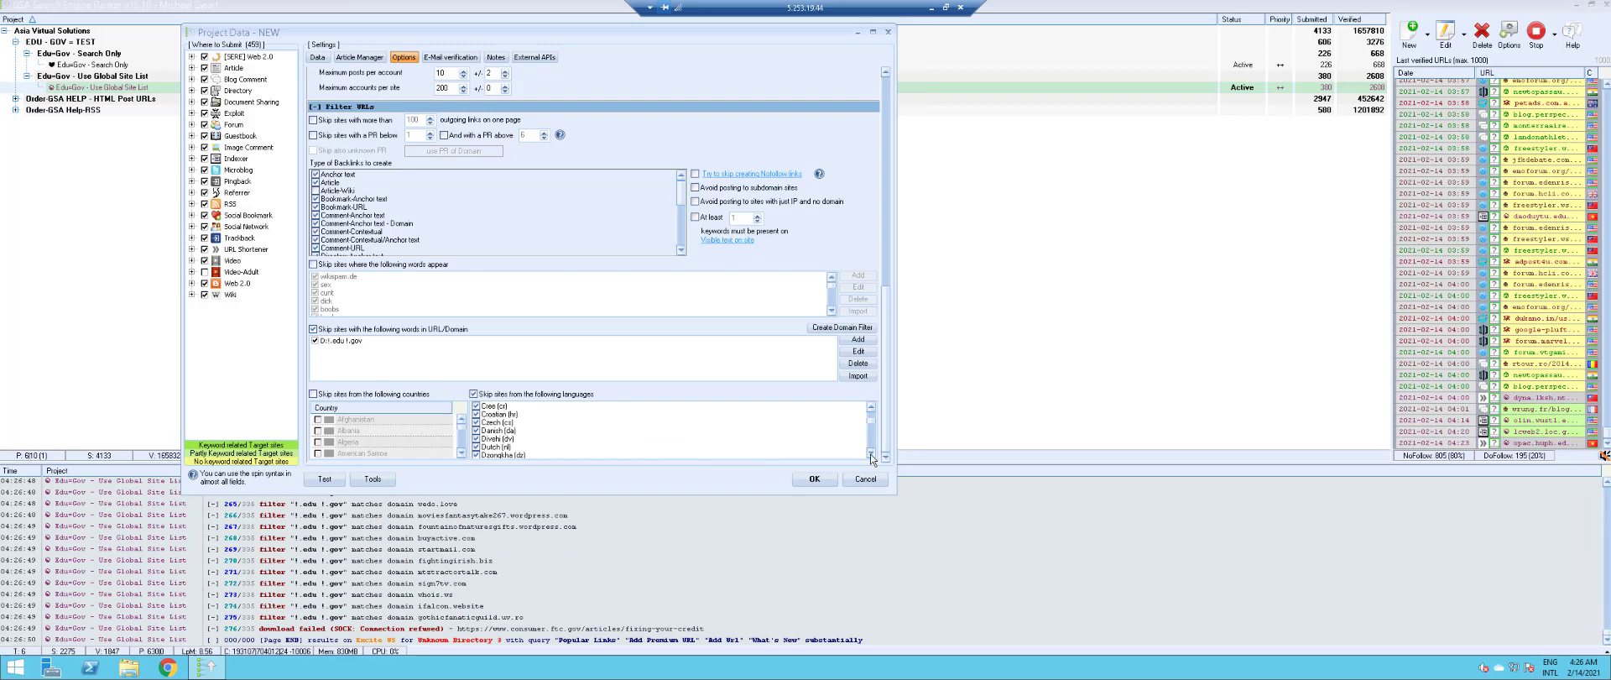
scroll(873, 460, "down", 4)
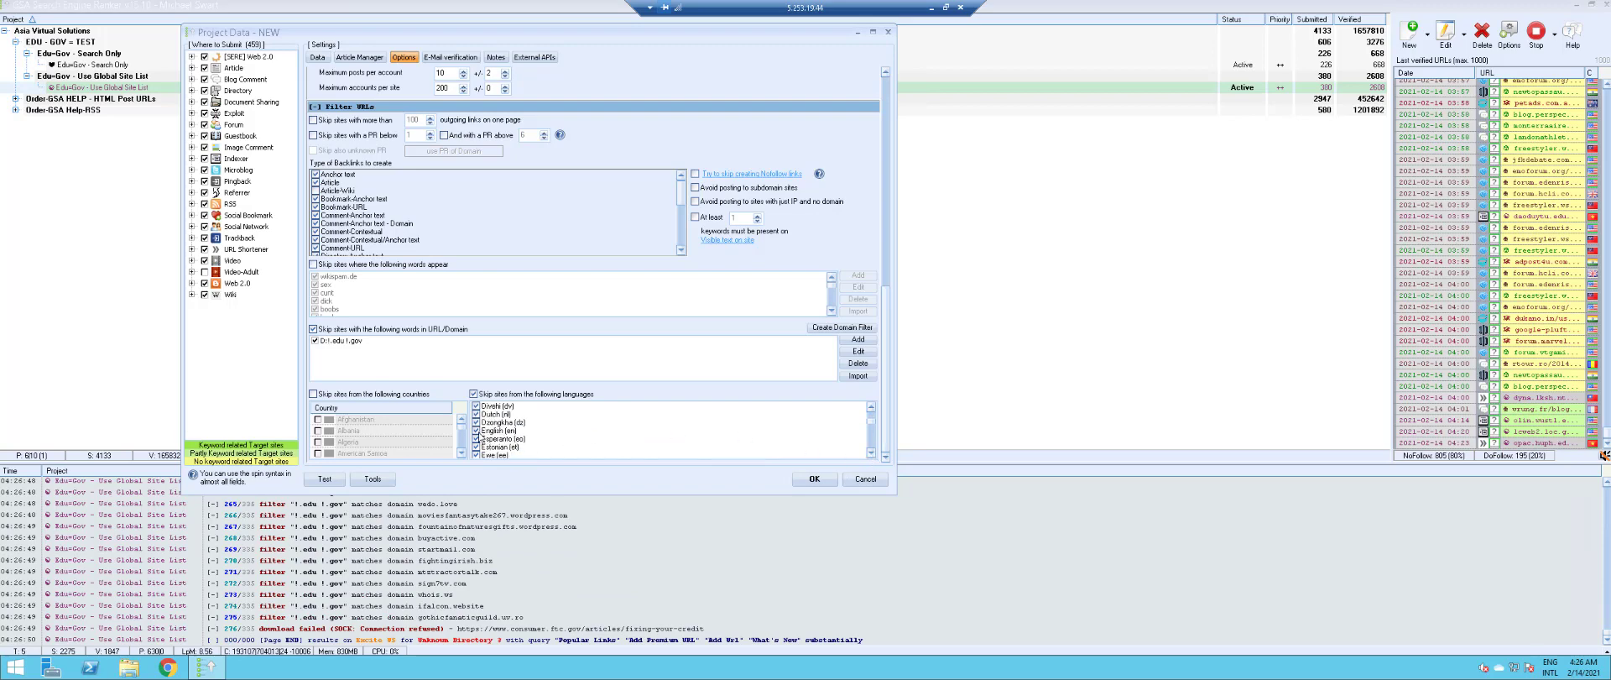
left_click(476, 431)
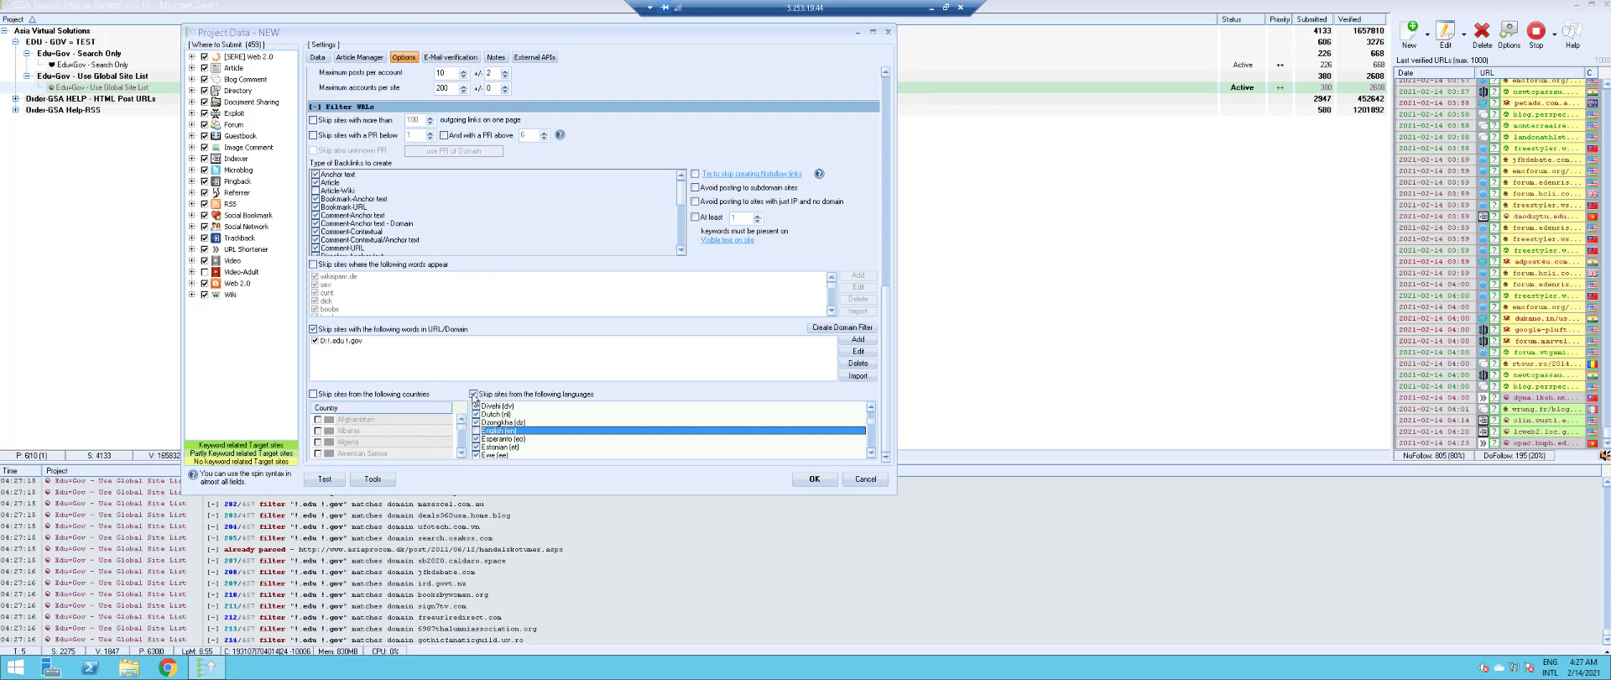
left_click(473, 394)
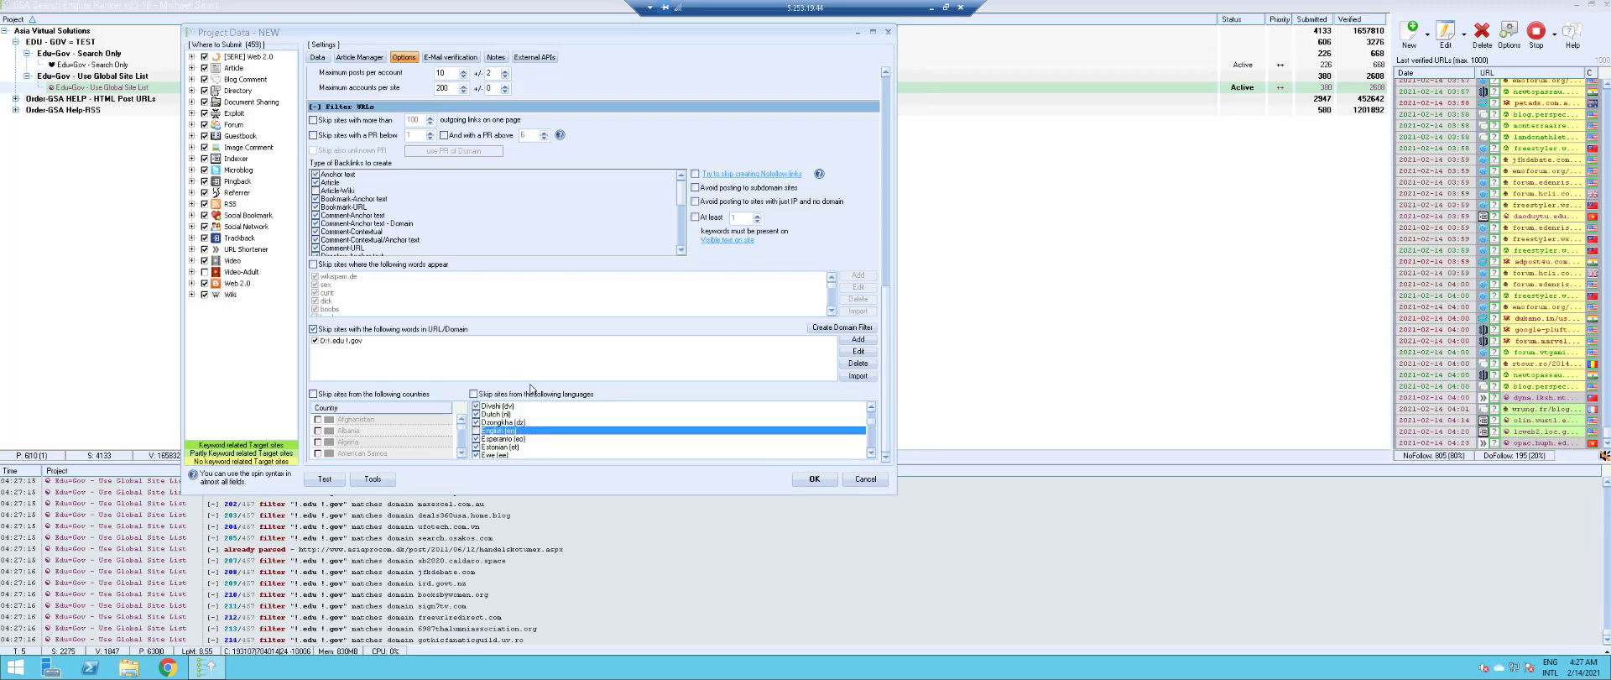
left_click(474, 394)
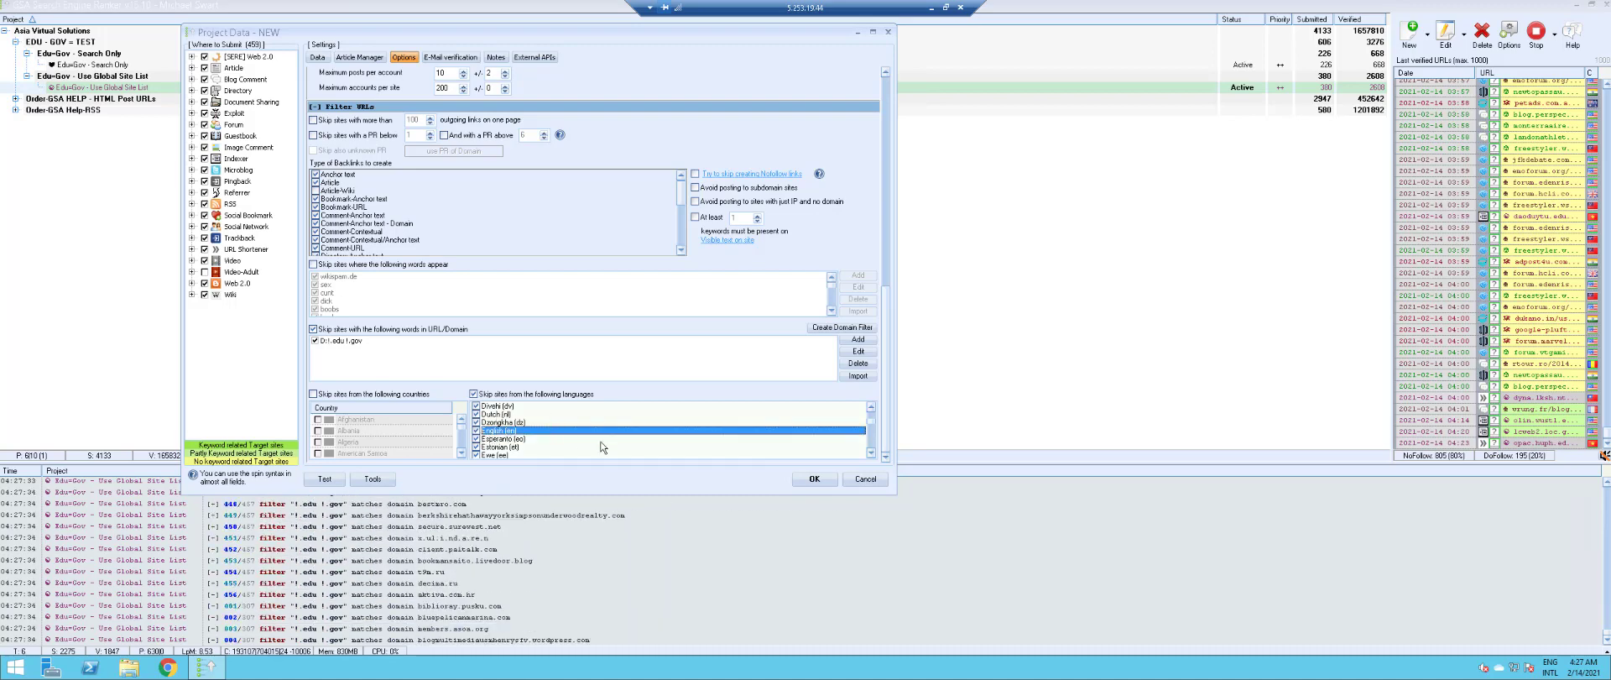
Close the new project's settings without saving and stop the running projects
scroll(735, 435, "down", 2)
scroll(715, 433, "up", 5)
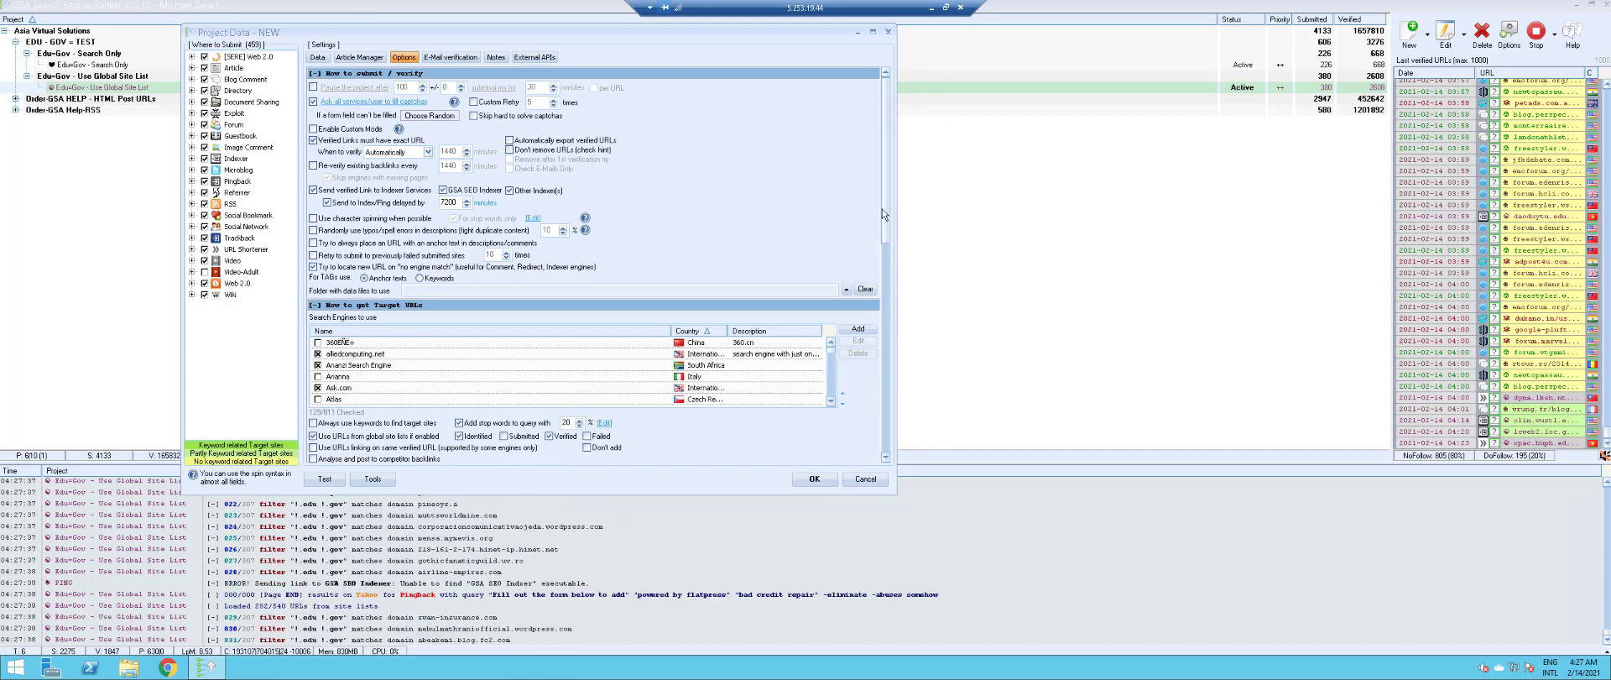
scroll(886, 232, "down", 2)
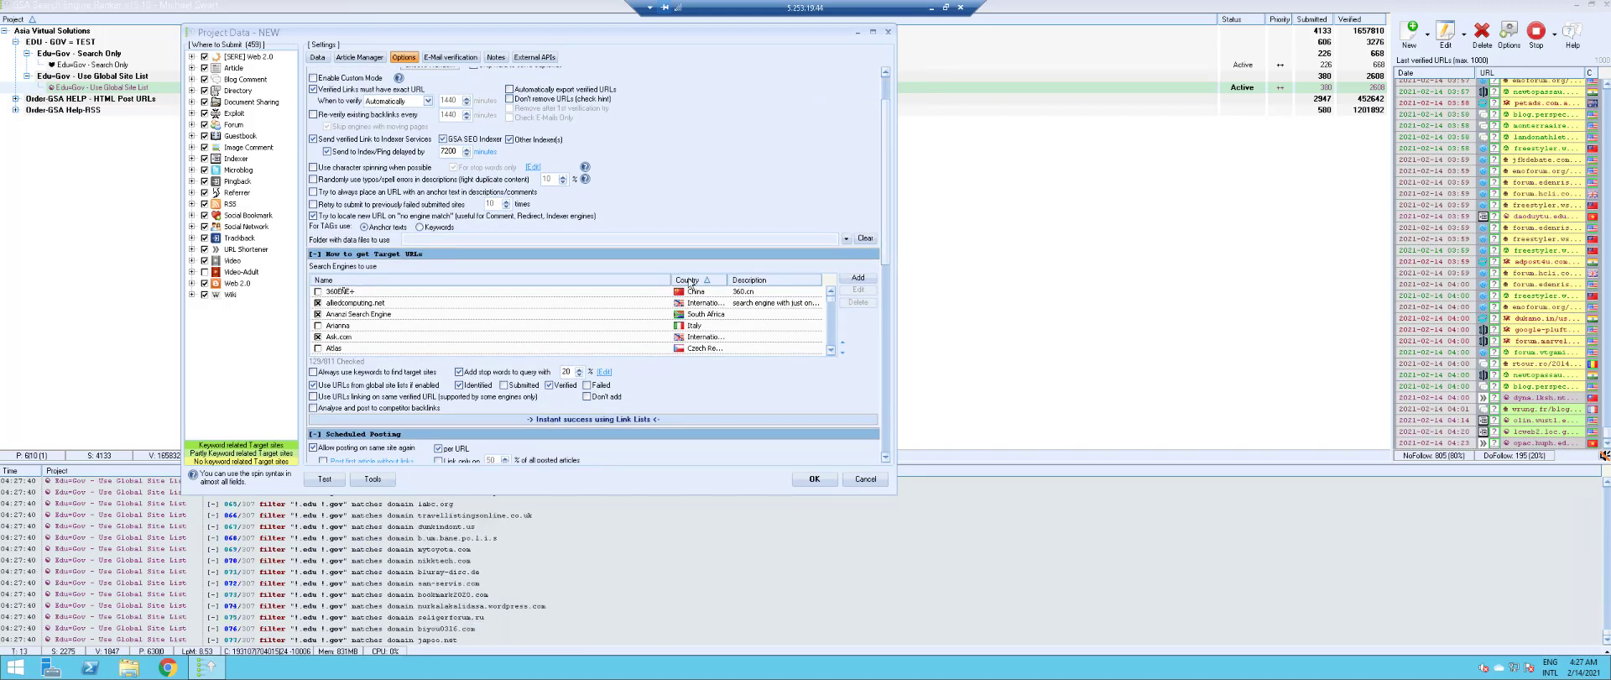
left_click(854, 479)
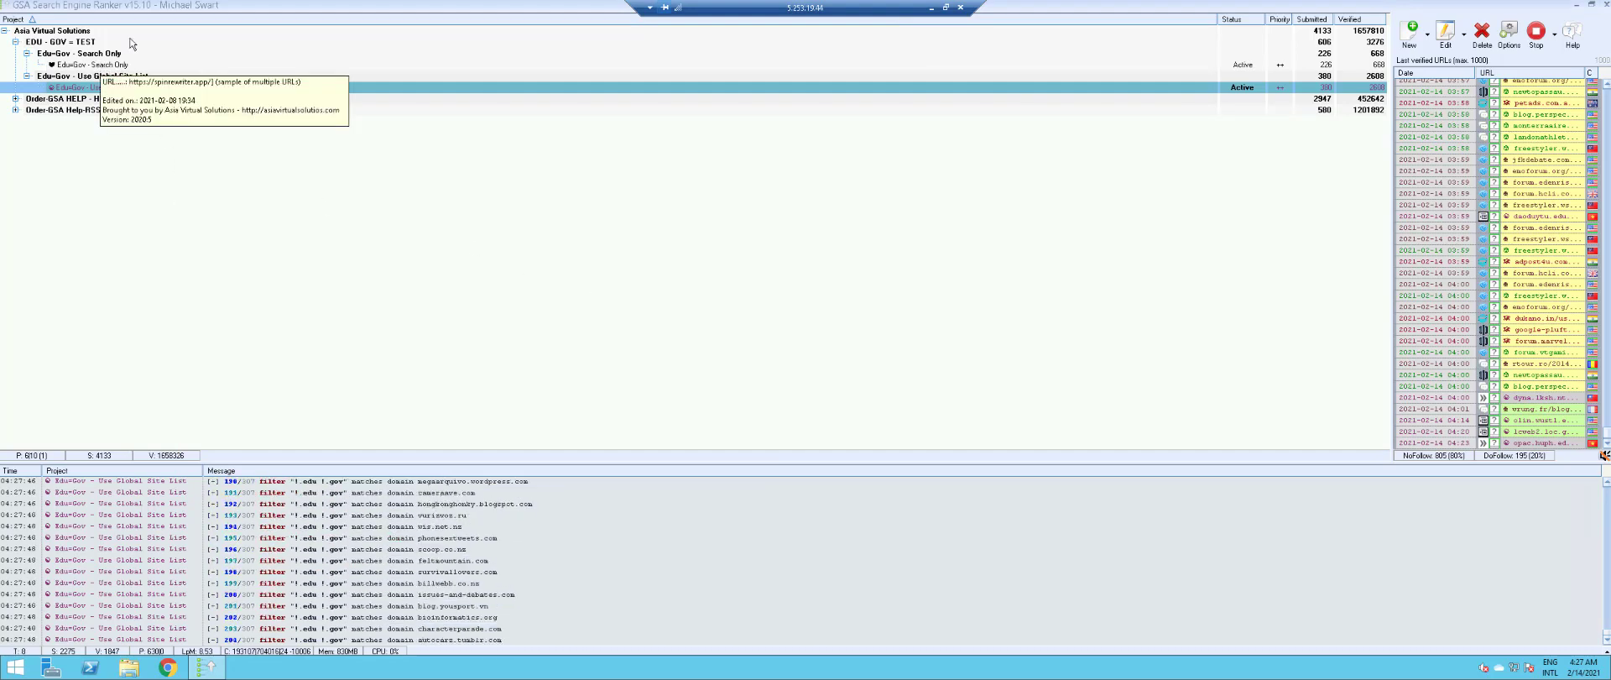
left_click(1534, 35)
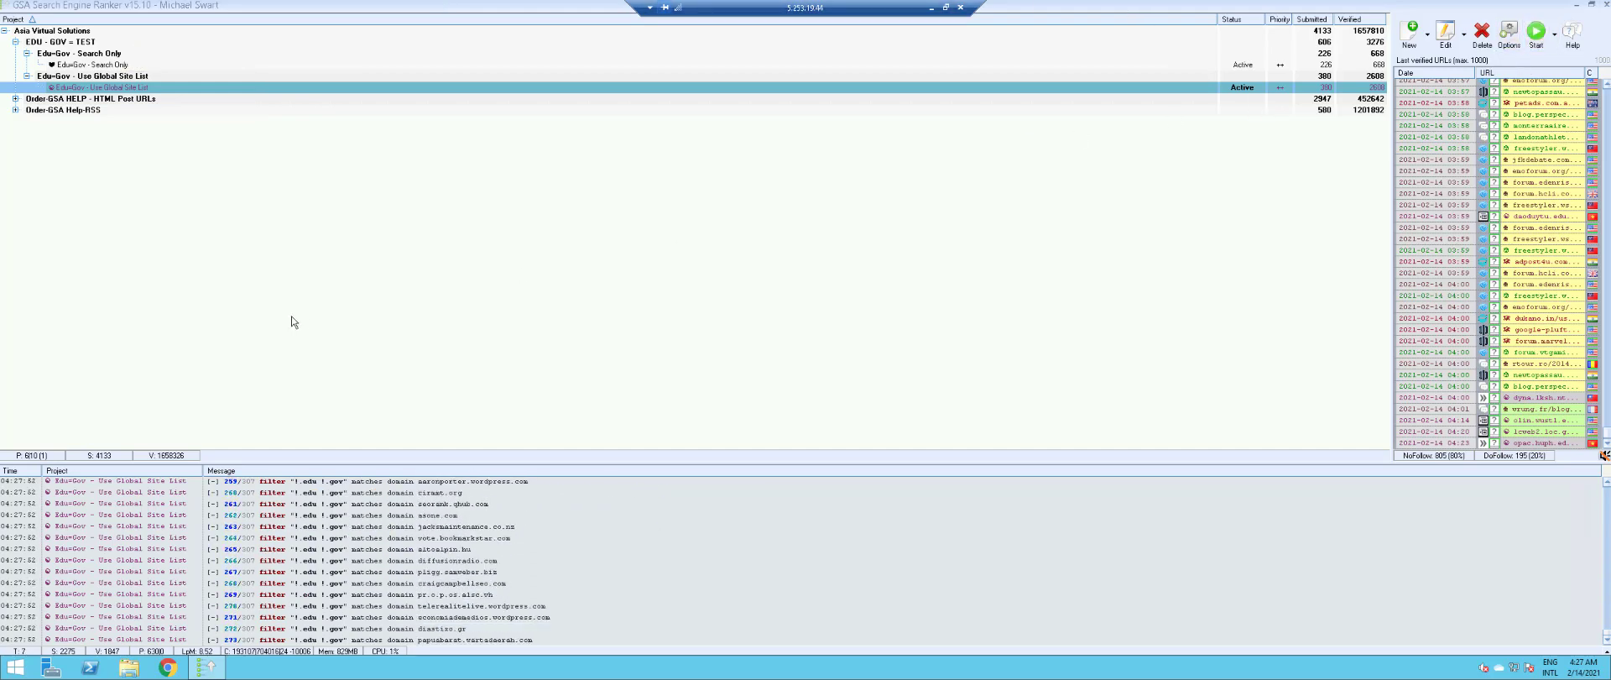
right_click(164, 85)
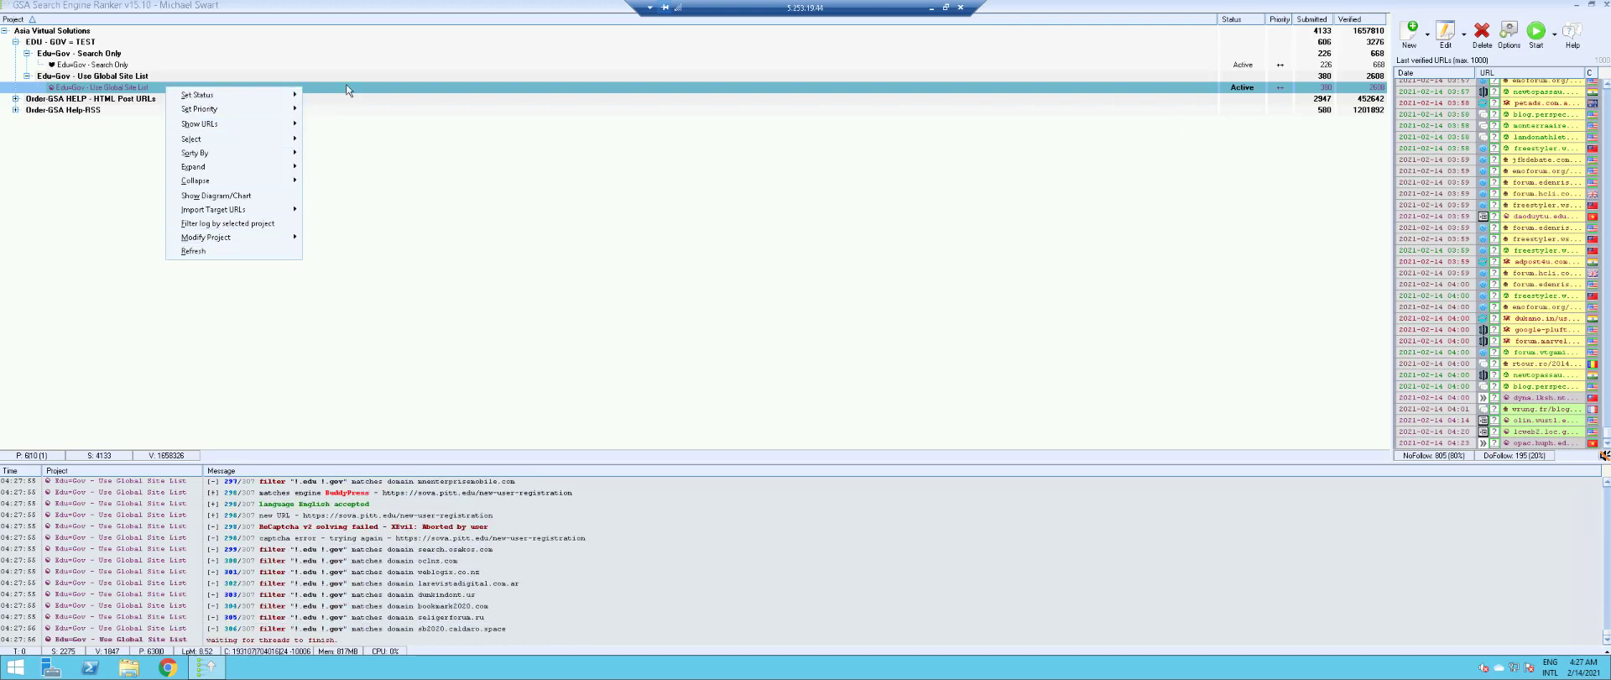
left_click(130, 88)
left_click(115, 65)
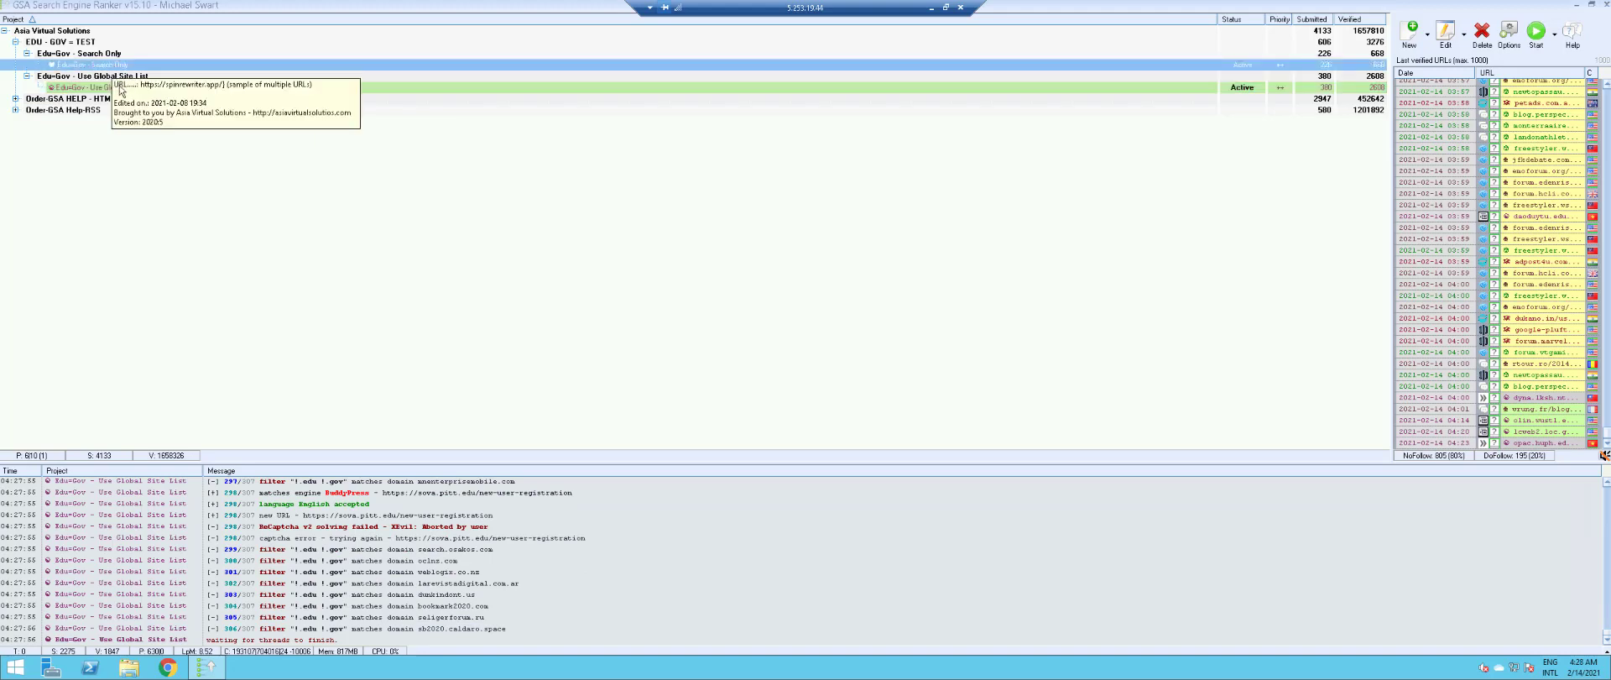
left_click(120, 88)
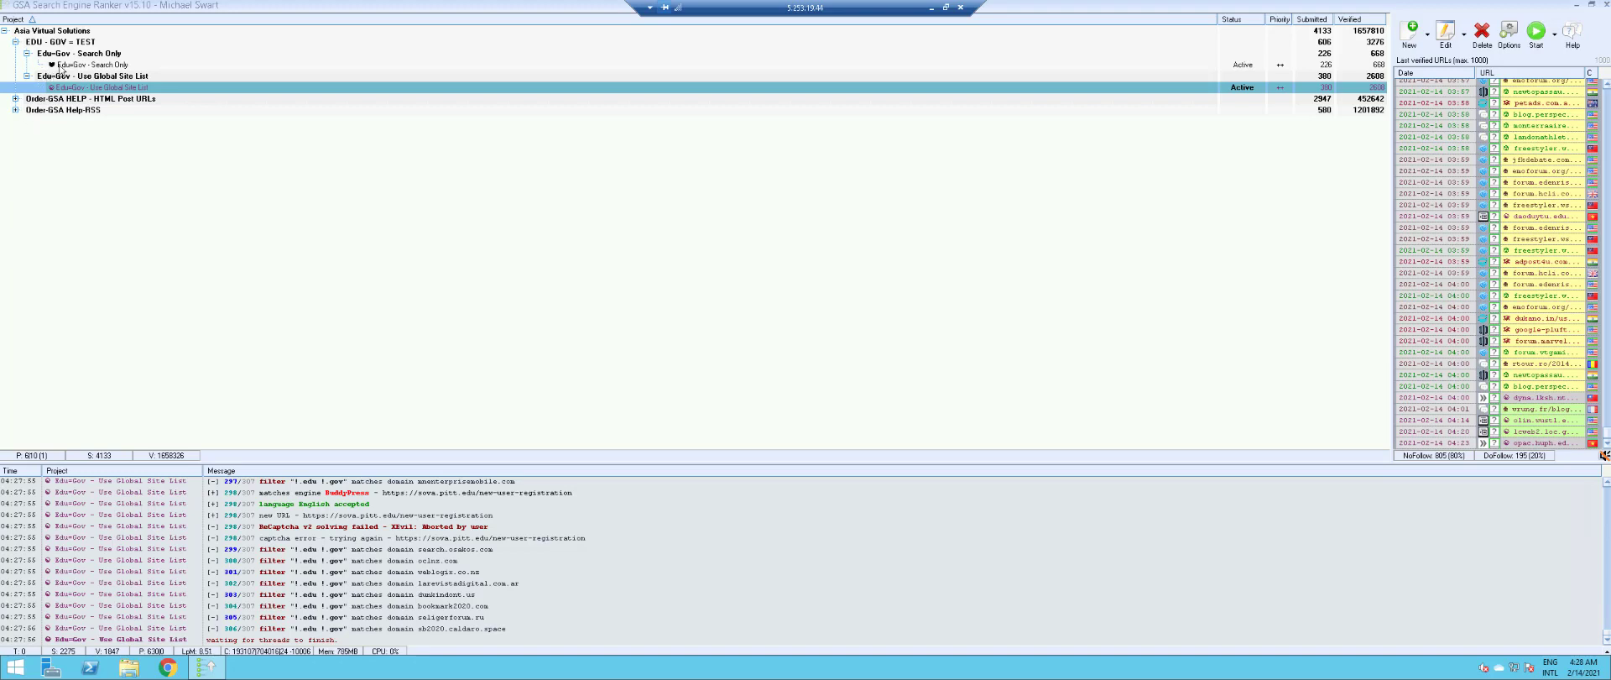
left_click(83, 67)
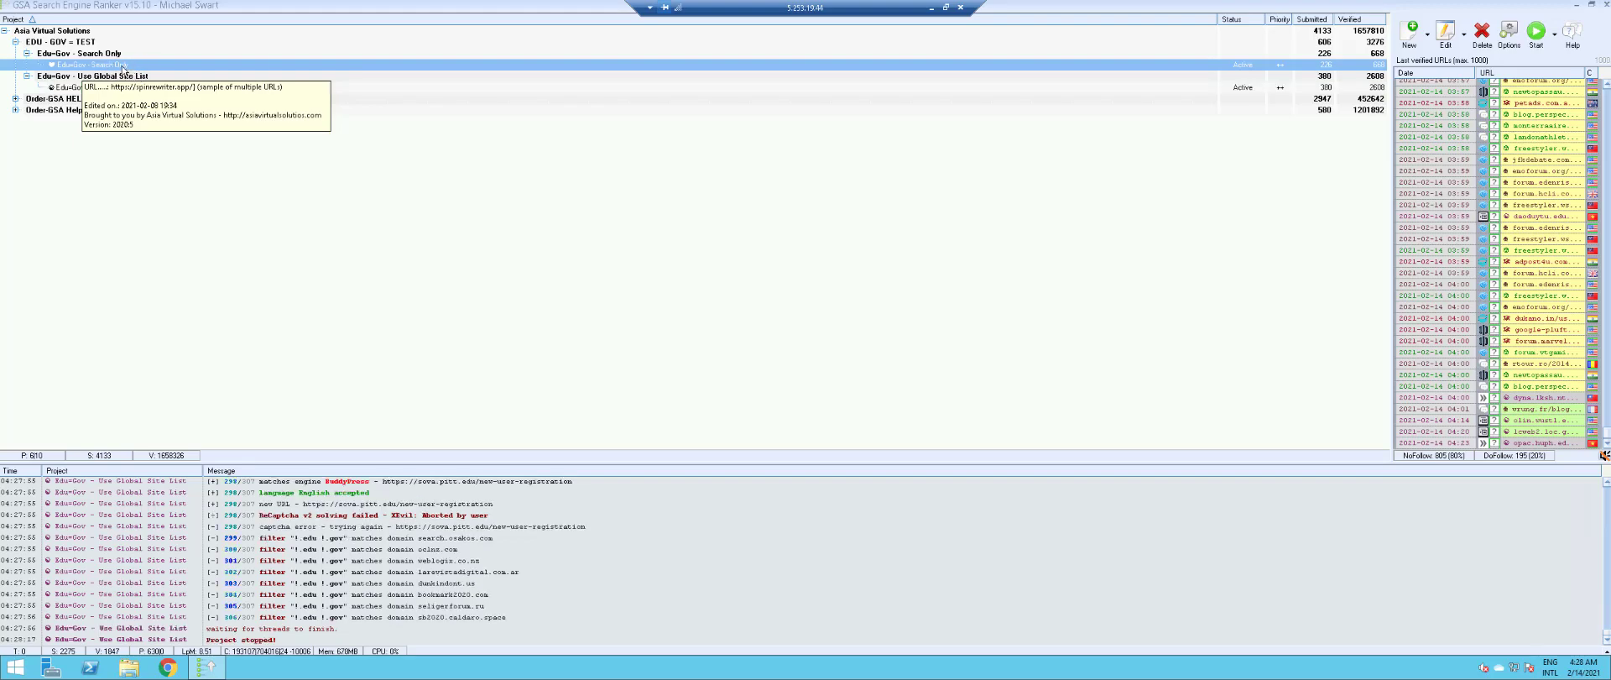
Open the existing project Edu+Gov - Use Global Site List and examine its Data settings and Article Manager
left_click(75, 87)
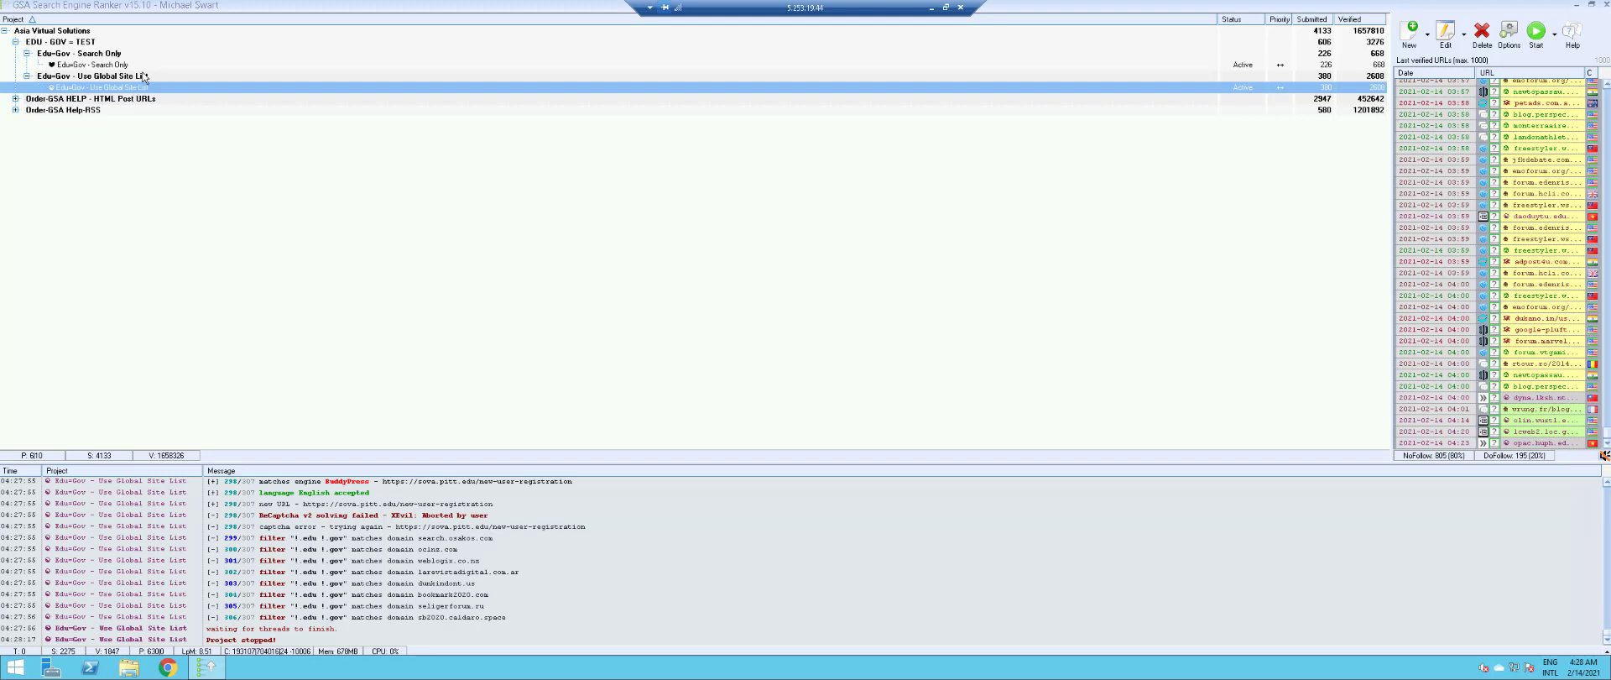
mouse_move(132, 91)
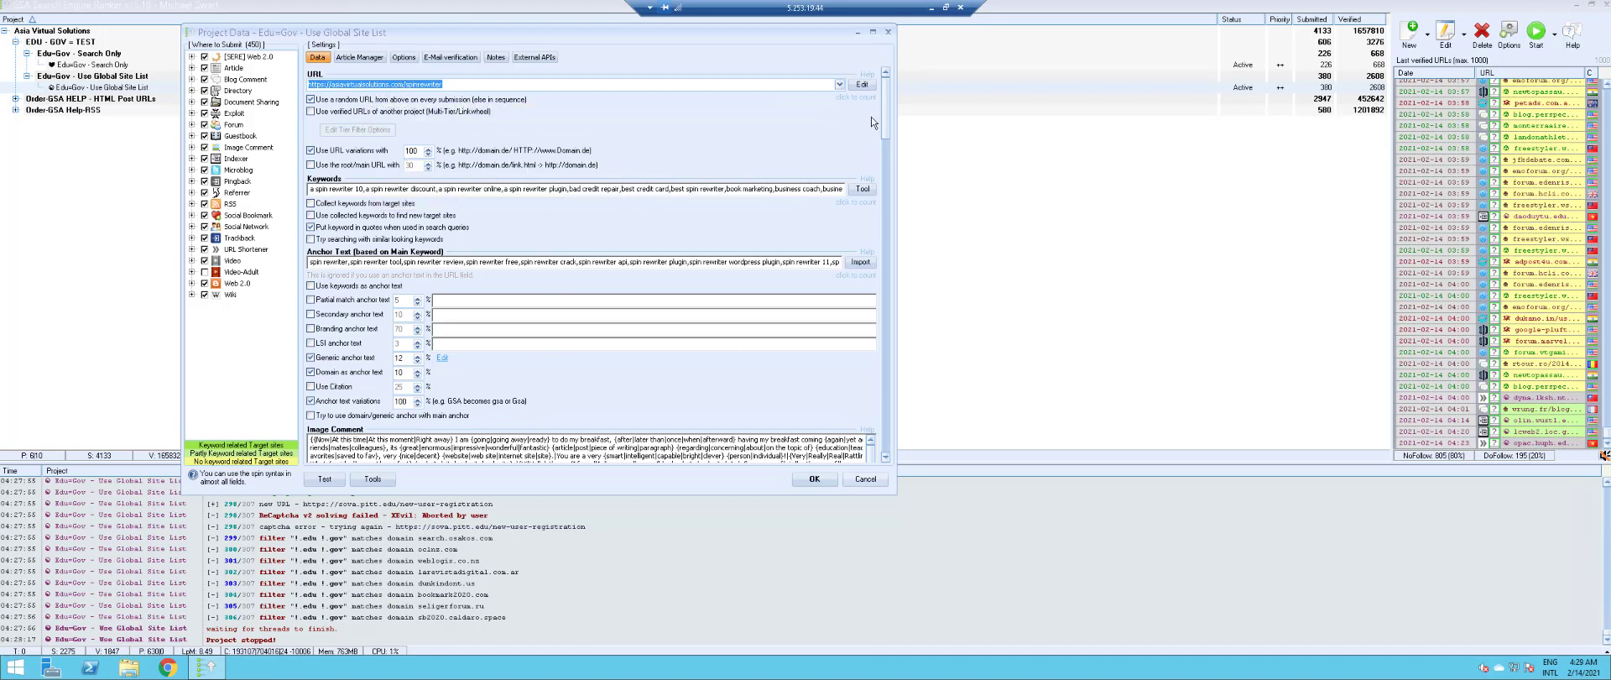
left_click_drag(887, 139, 884, 459)
left_click_drag(888, 369, 886, 83)
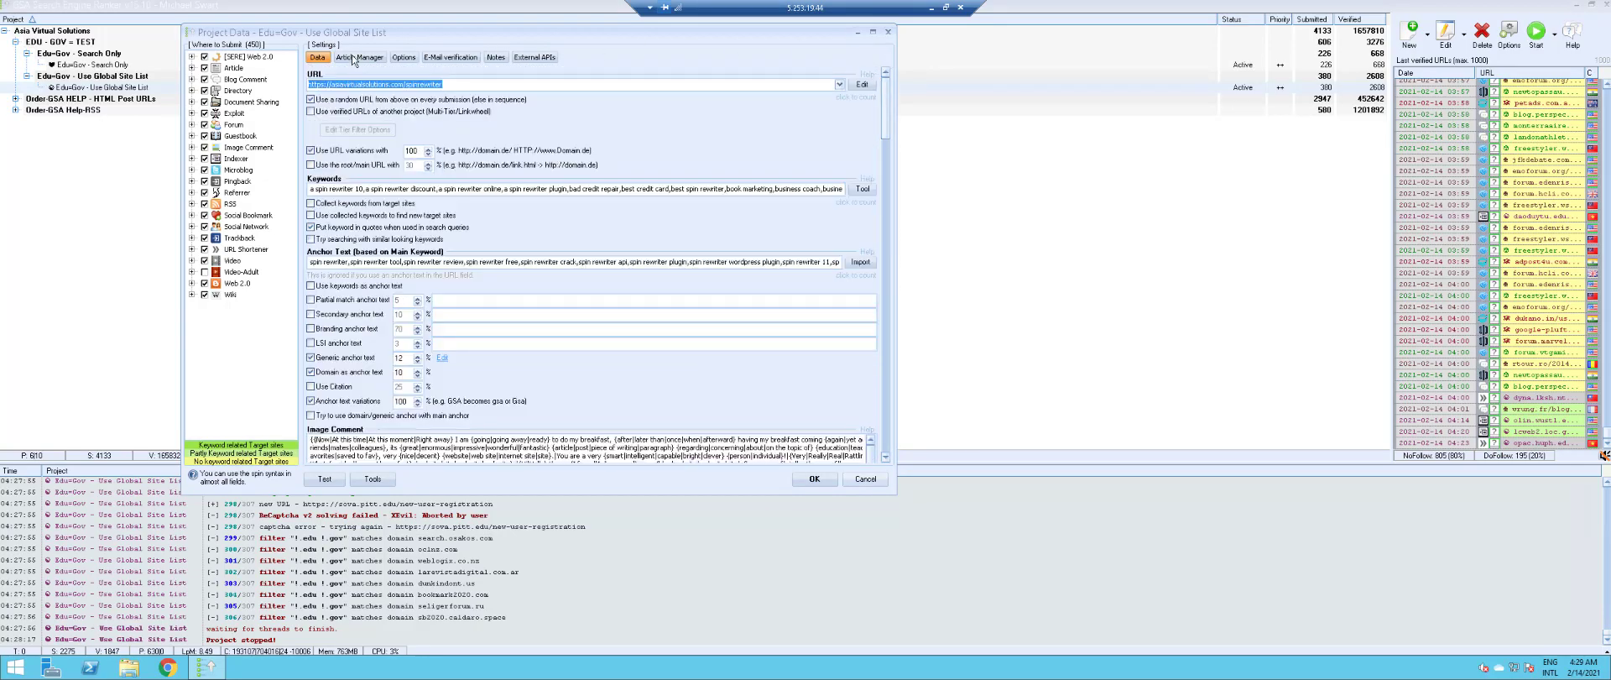
left_click(359, 57)
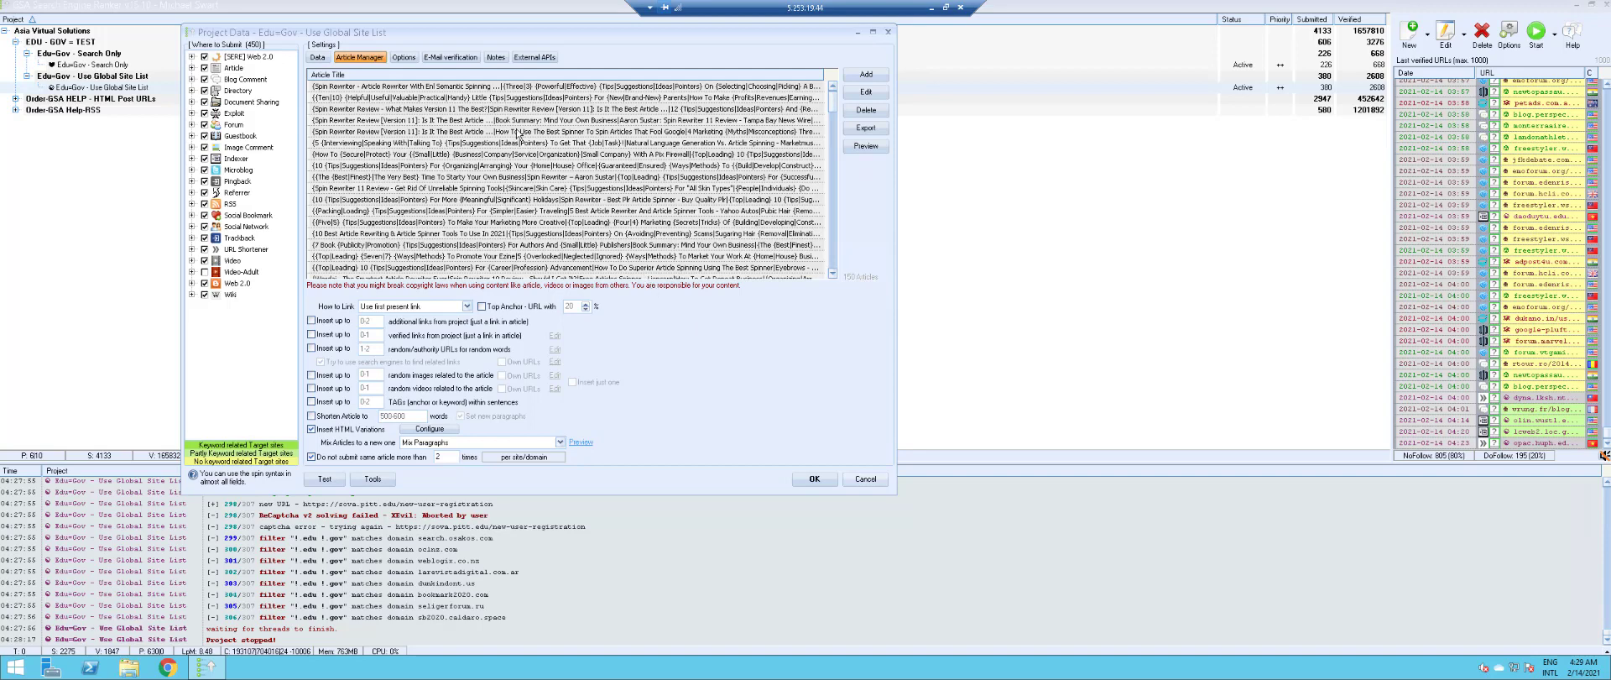
Examine the project's e-mail verification, submission, target URL and scheduled posting settings, including the maximum accounts per site
left_click(404, 59)
left_click(450, 57)
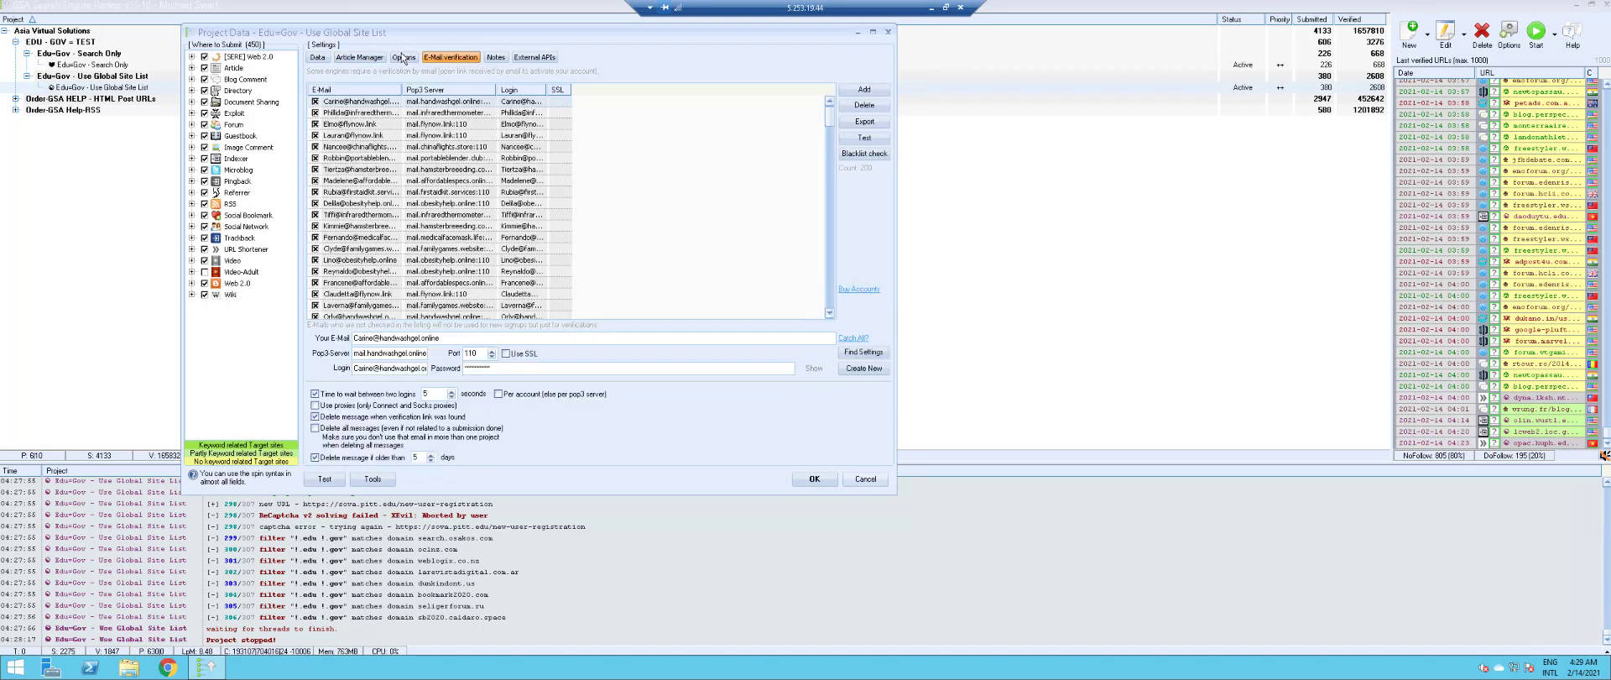
left_click(404, 58)
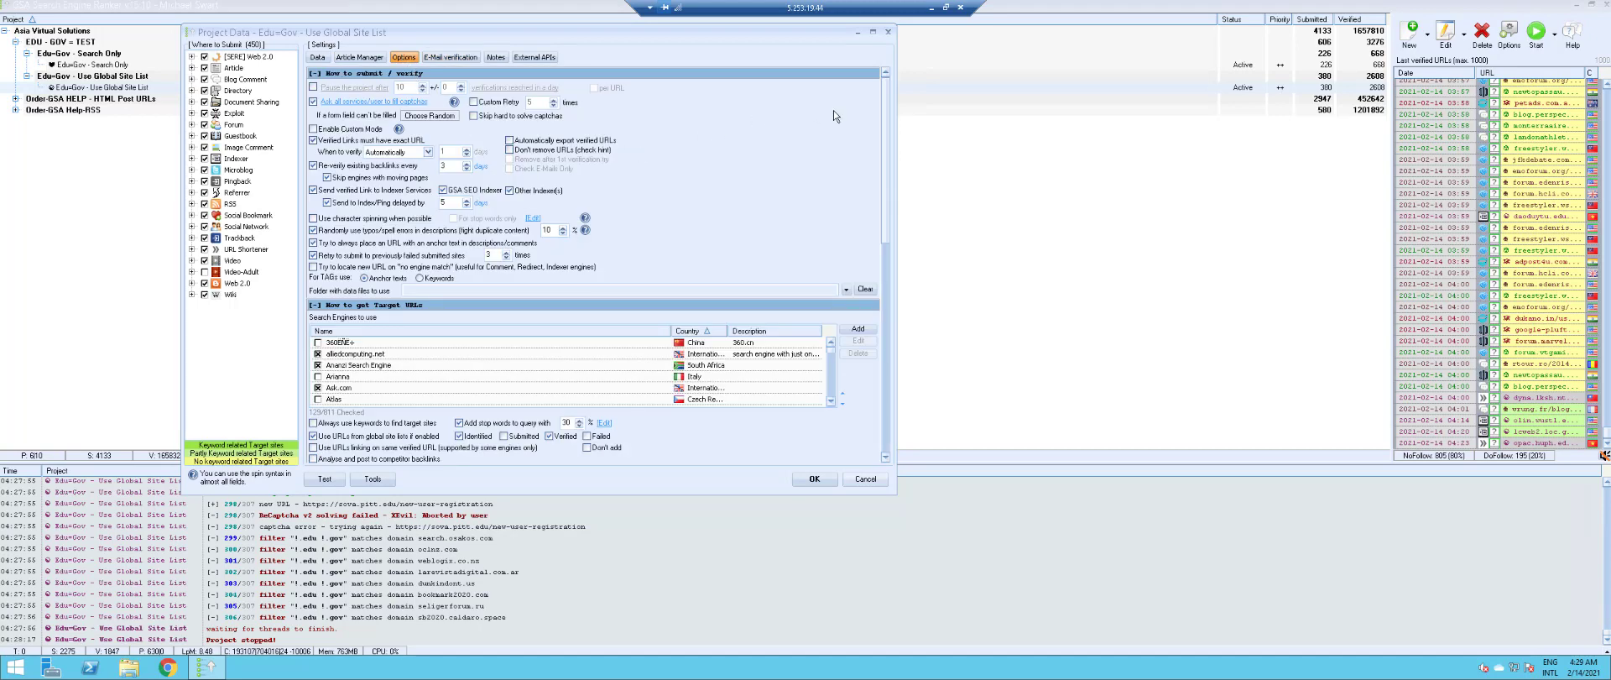
left_click_drag(883, 127, 878, 214)
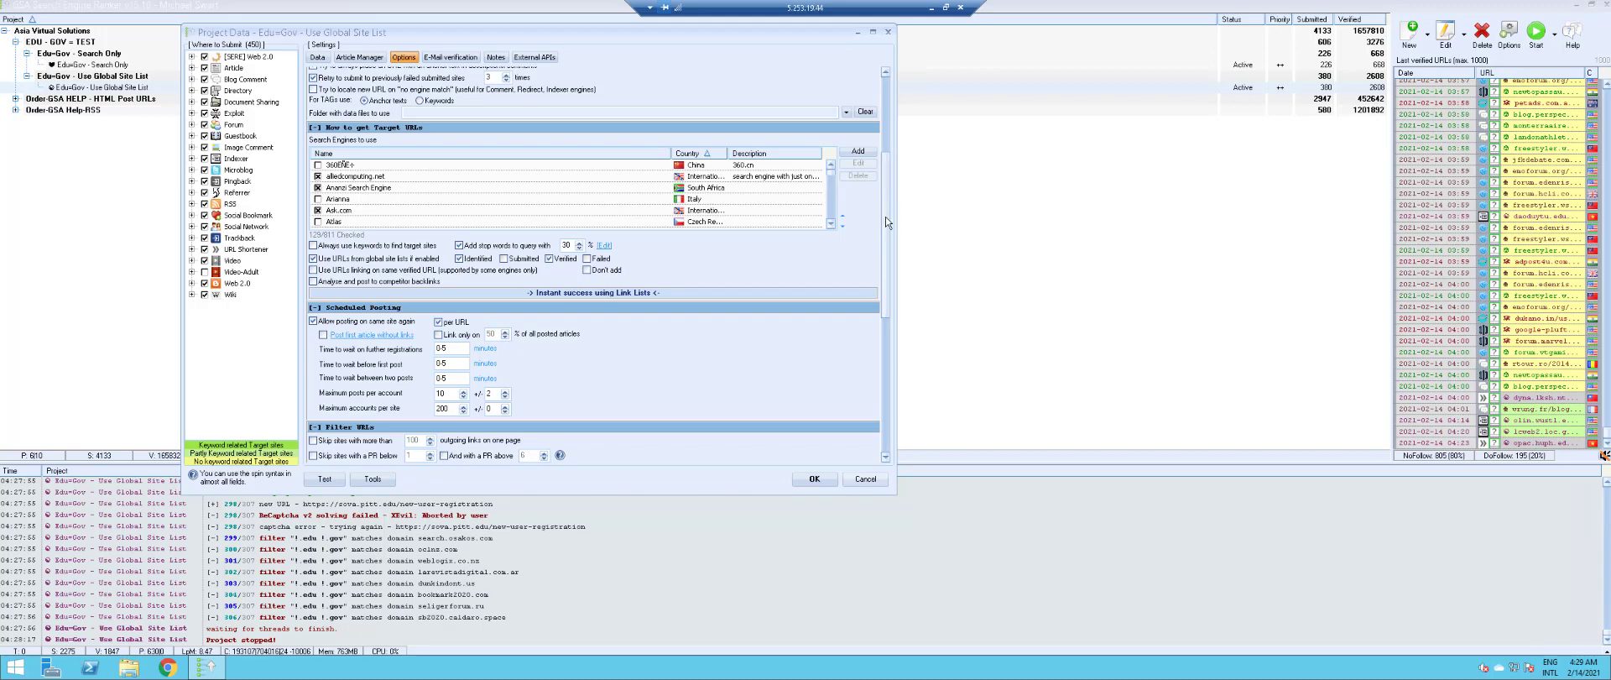
left_click_drag(882, 234, 884, 302)
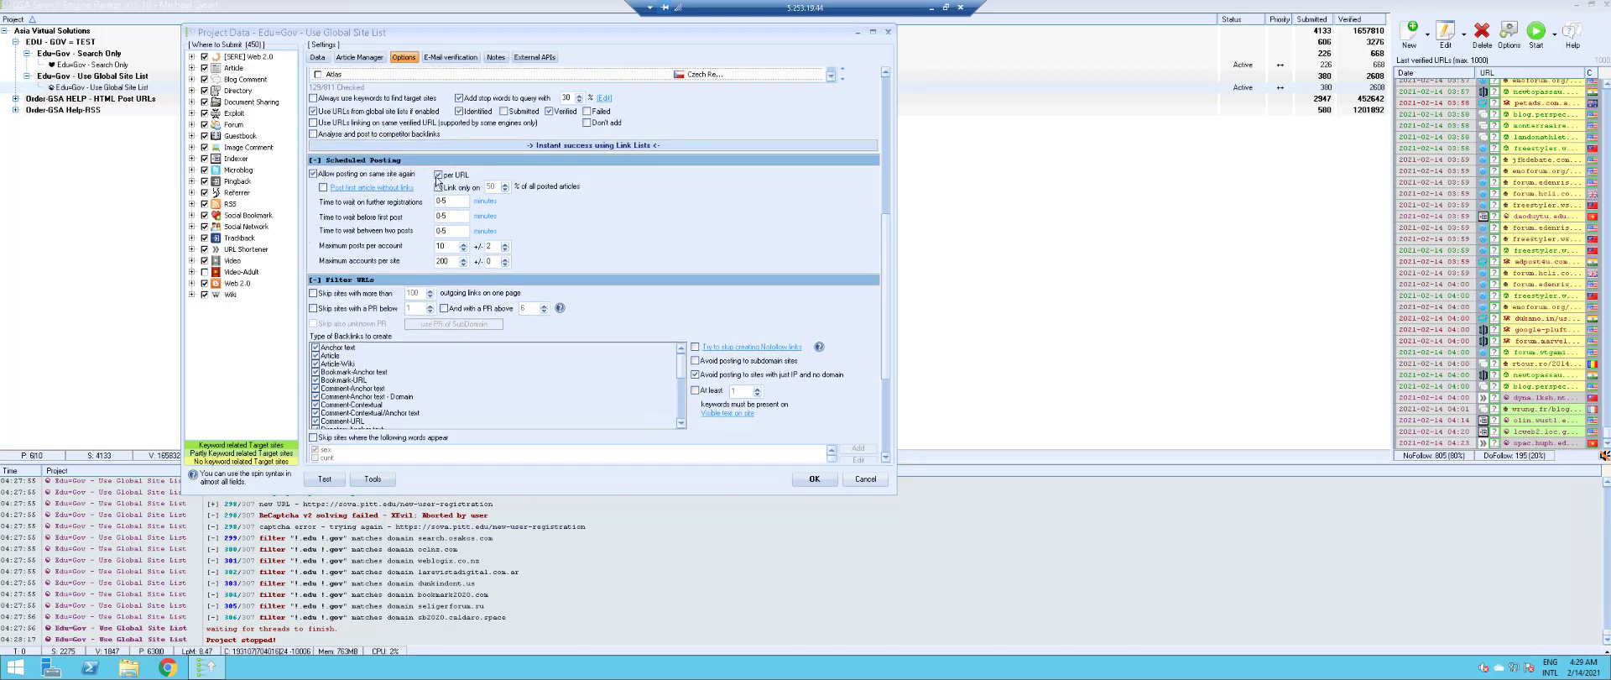
double_click(441, 261)
left_click(451, 261)
Examine the project's URL filters, including the .edu and .gov domain filter and the skipped languages around English
left_click_drag(884, 243, 896, 359)
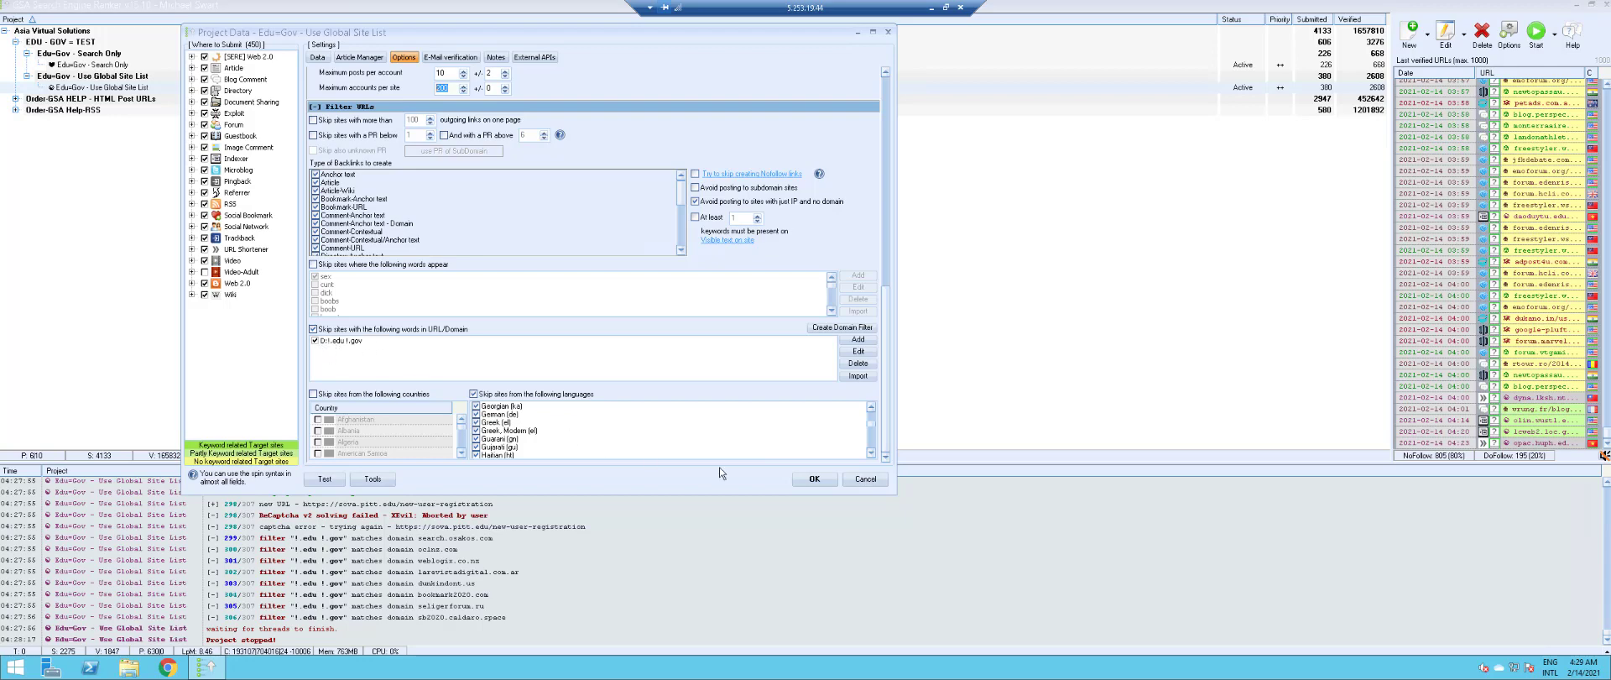
left_click(872, 407)
left_click(872, 407)
left_click(872, 407)
left_click(871, 407)
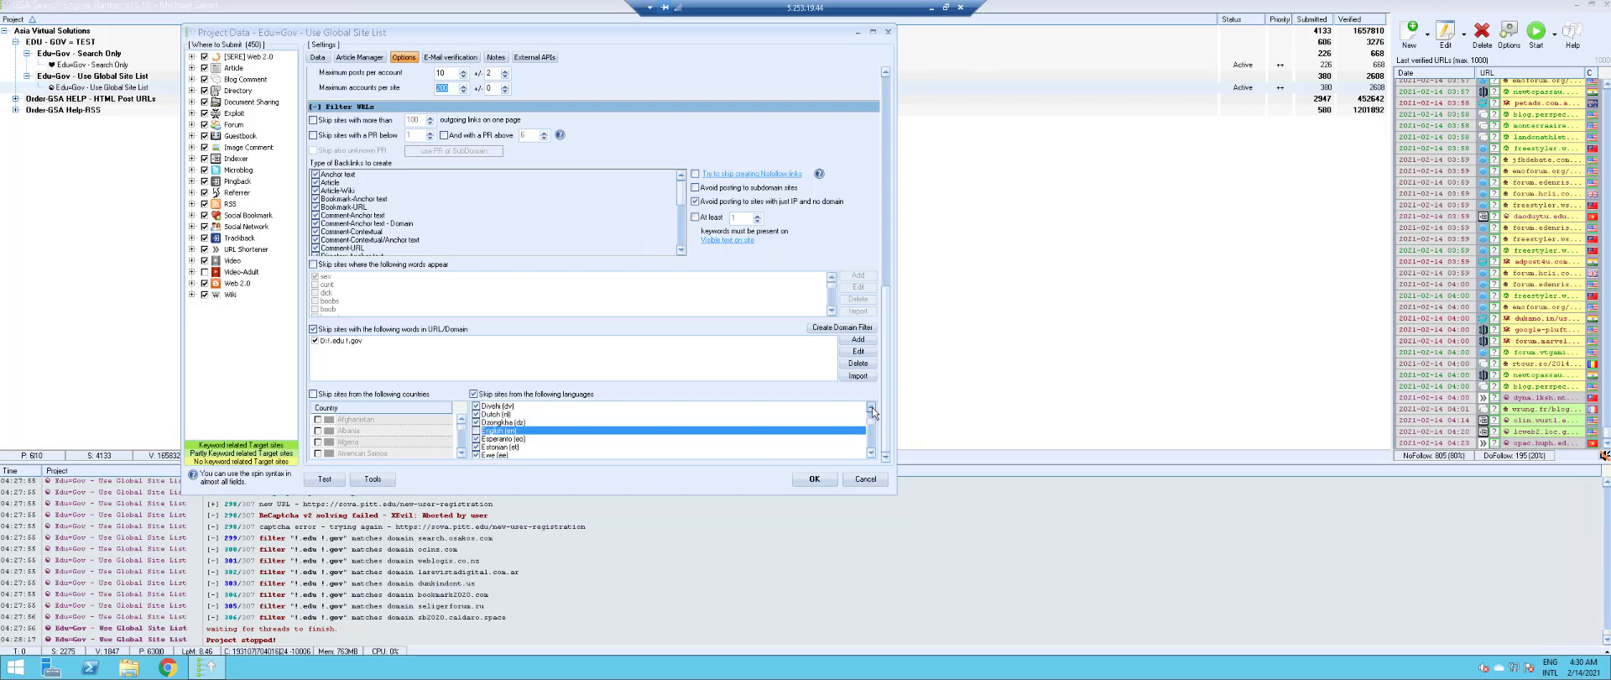
left_click(872, 407)
left_click(872, 407)
left_click(872, 407)
left_click(872, 407)
left_click(872, 454)
left_click(872, 454)
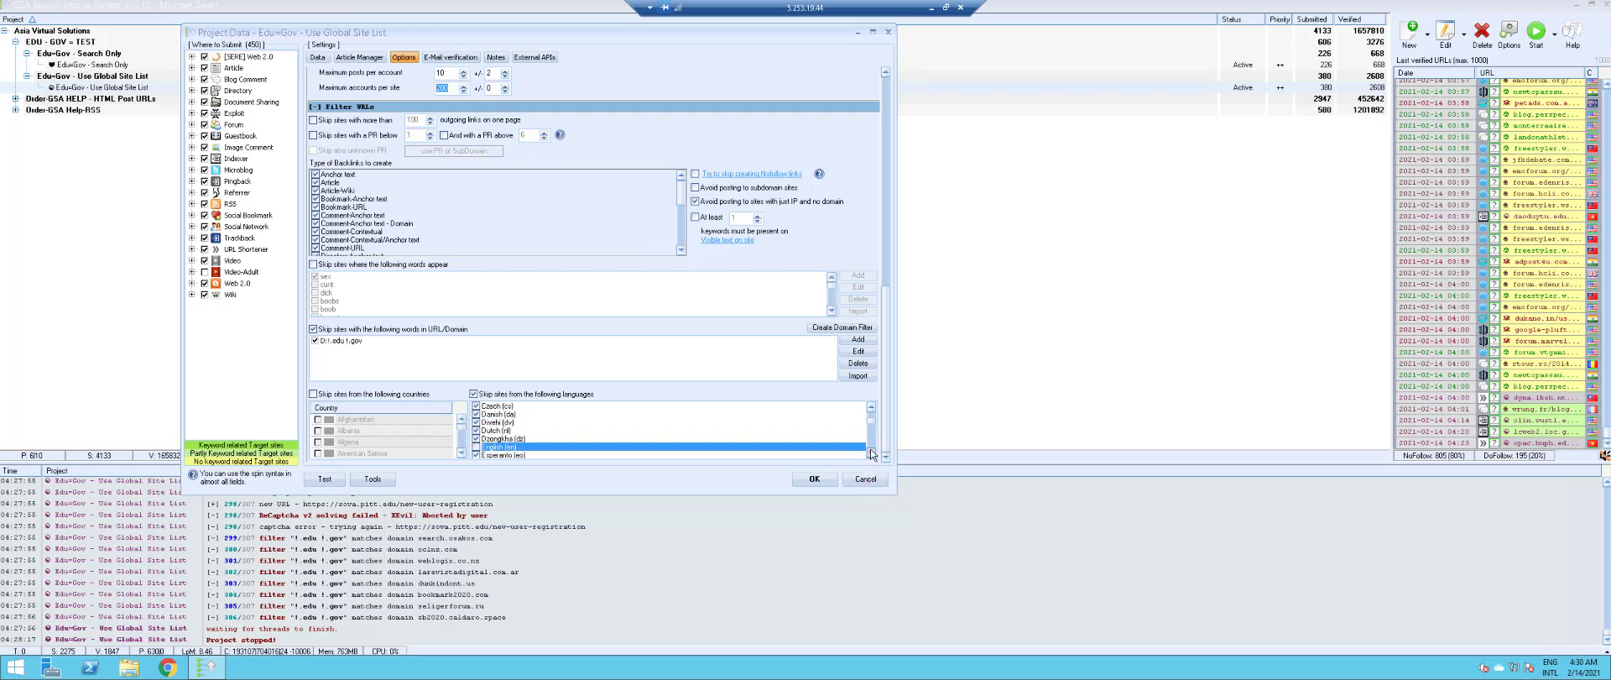
left_click(872, 454)
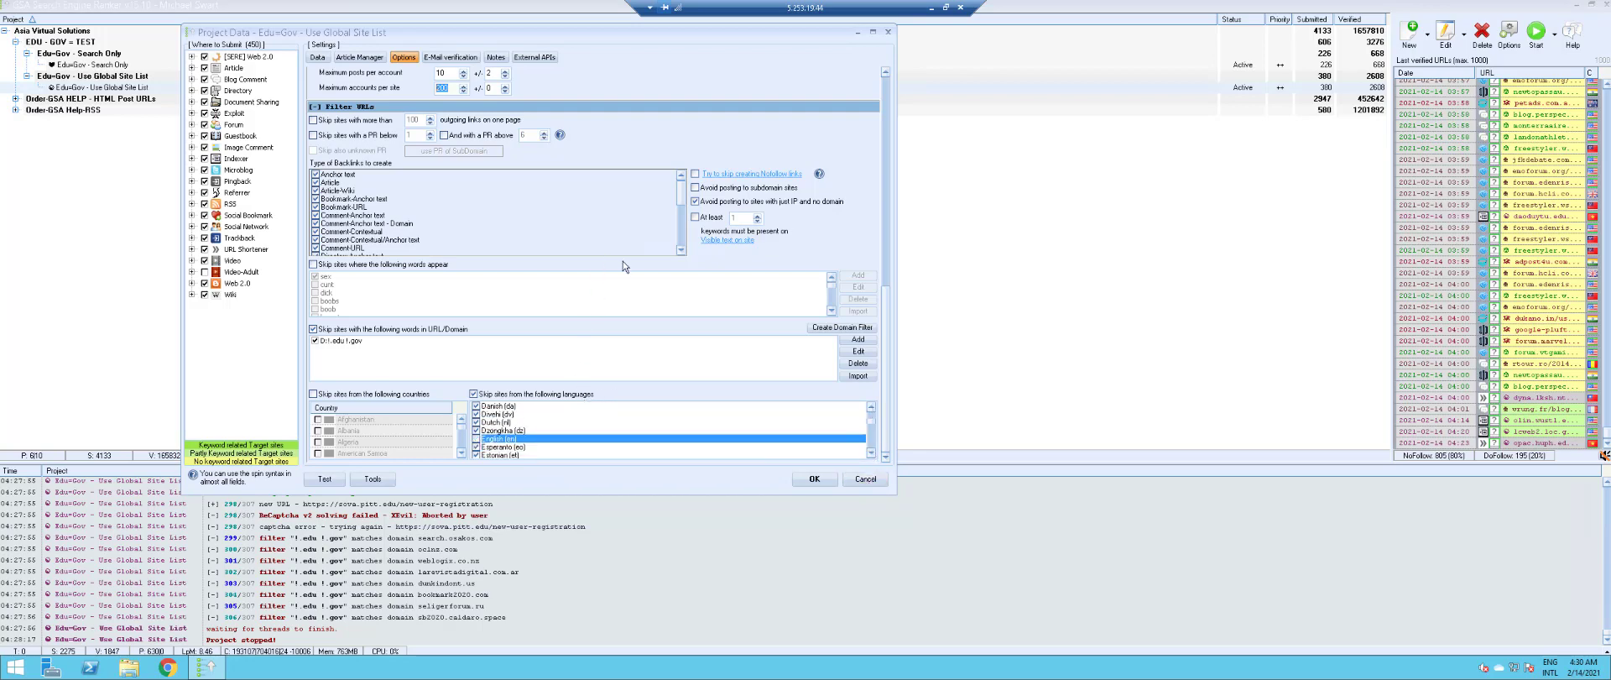
Check the project's notes and e-mail verification settings, and close the project without saving
left_click(535, 58)
left_click(496, 59)
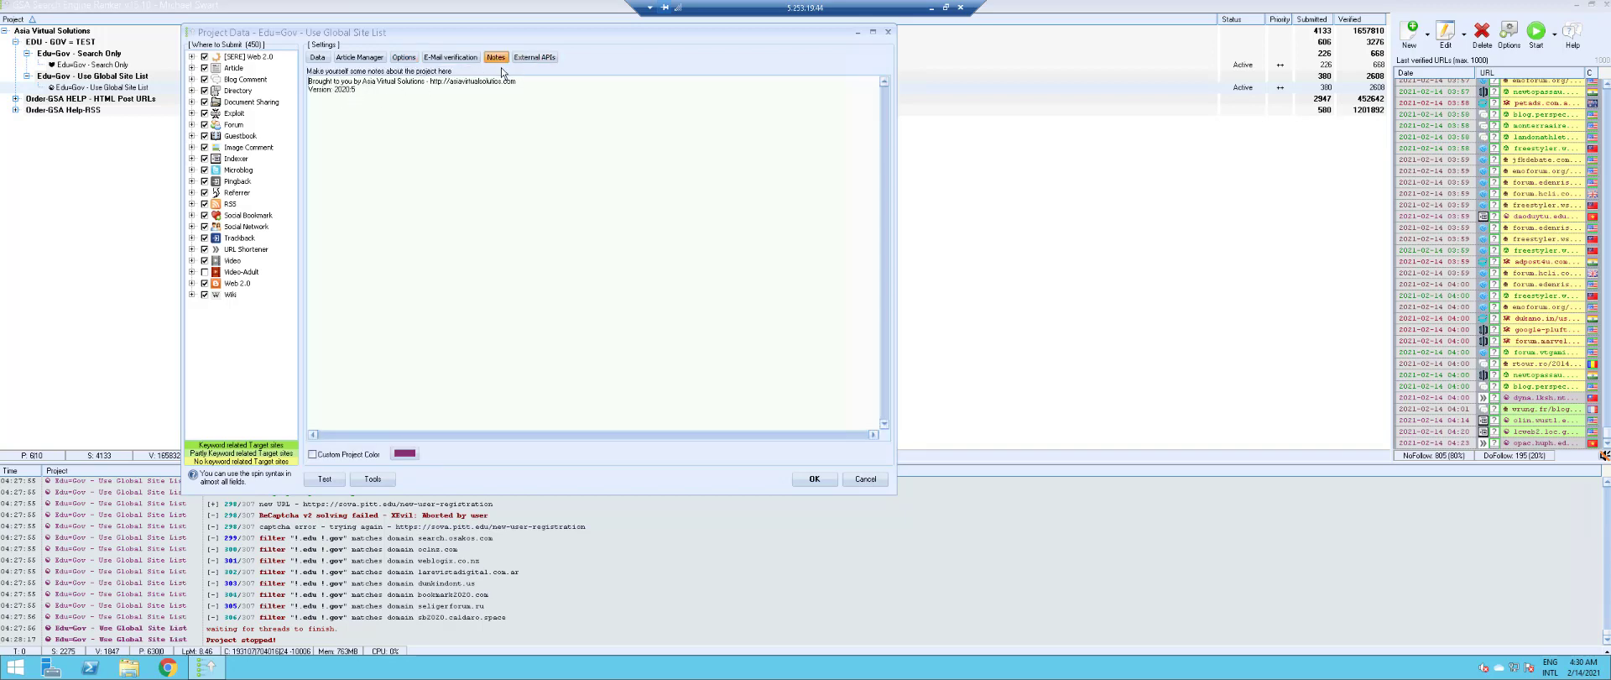
left_click(467, 55)
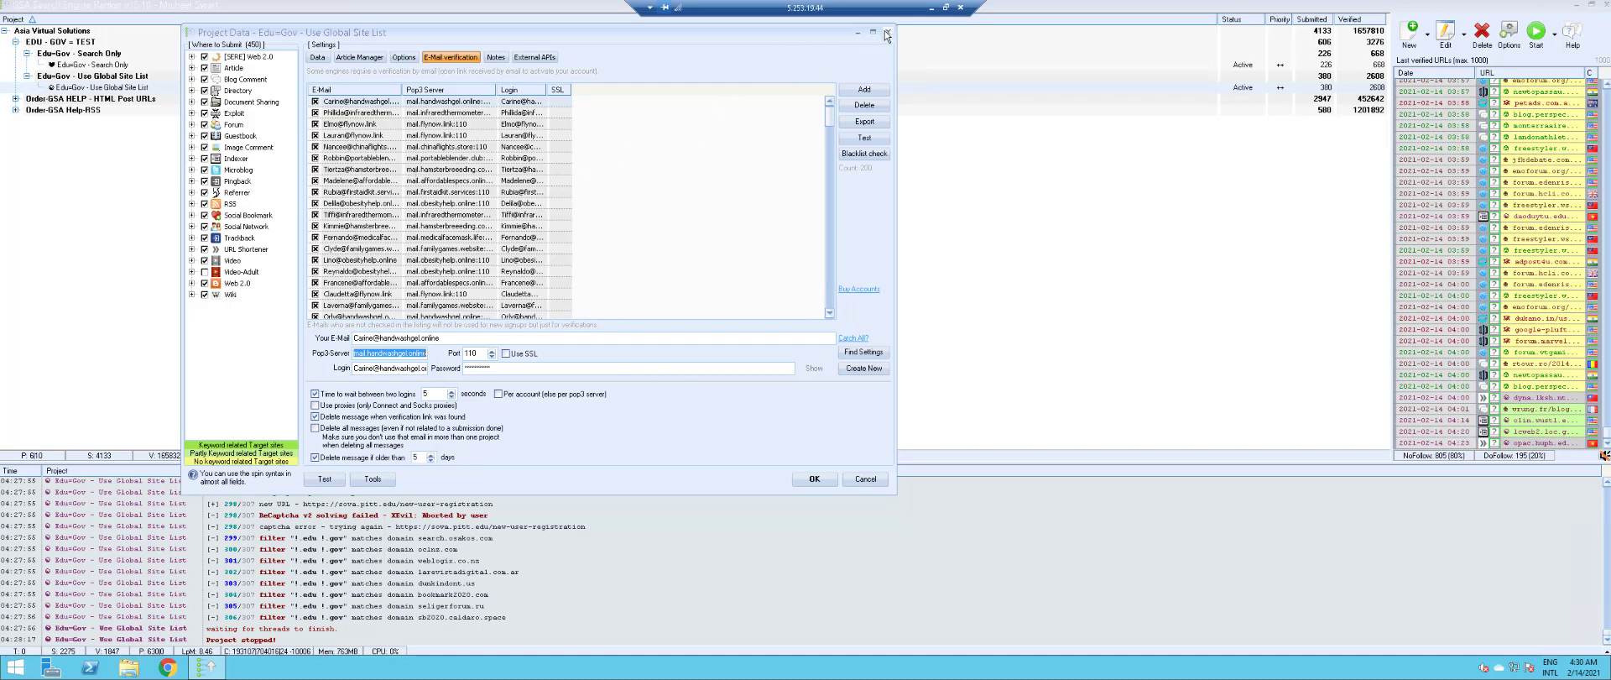
left_click(866, 479)
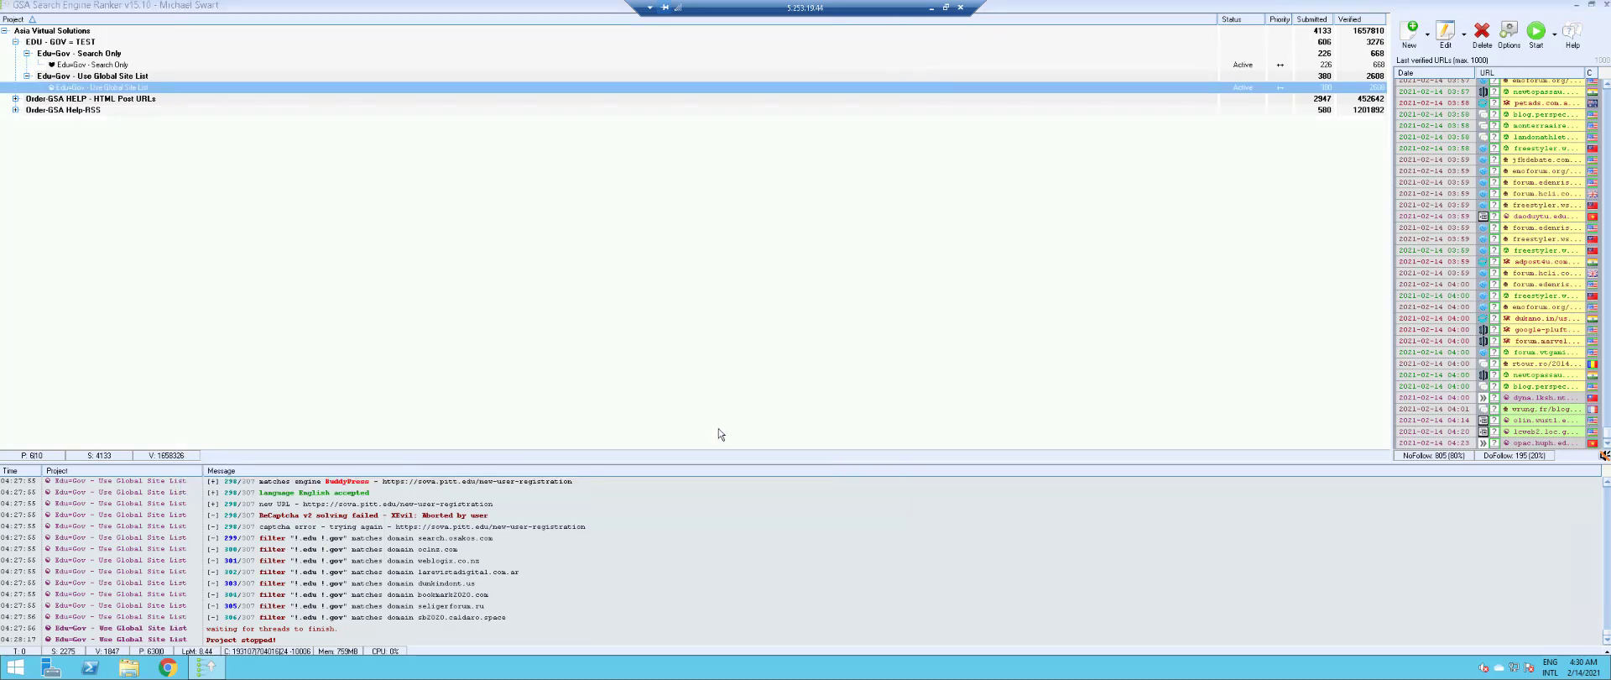
Show the verified URLs of the Edu+Gov - Use Global Site List project, enlarging the list window and widening the Type column
right_click(168, 89)
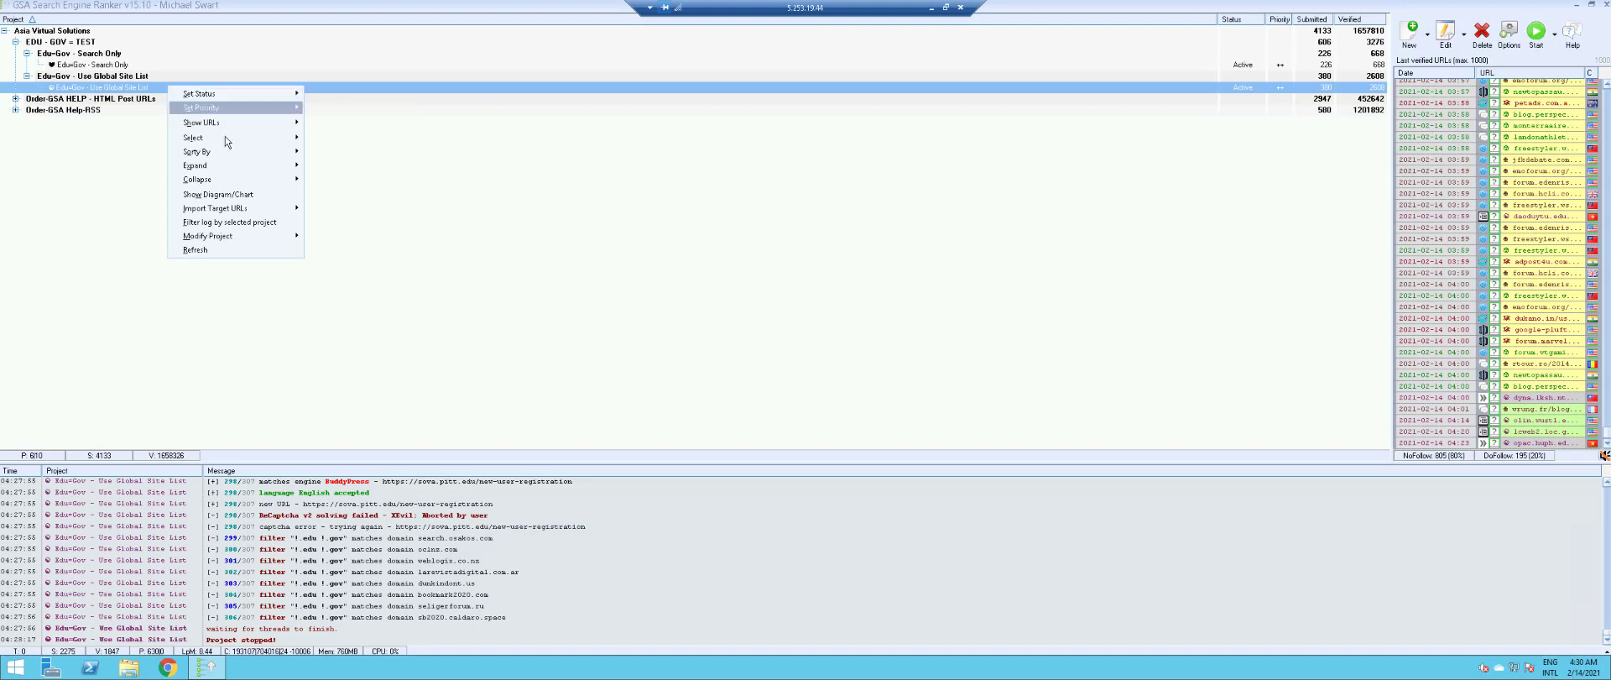
mouse_move(277, 122)
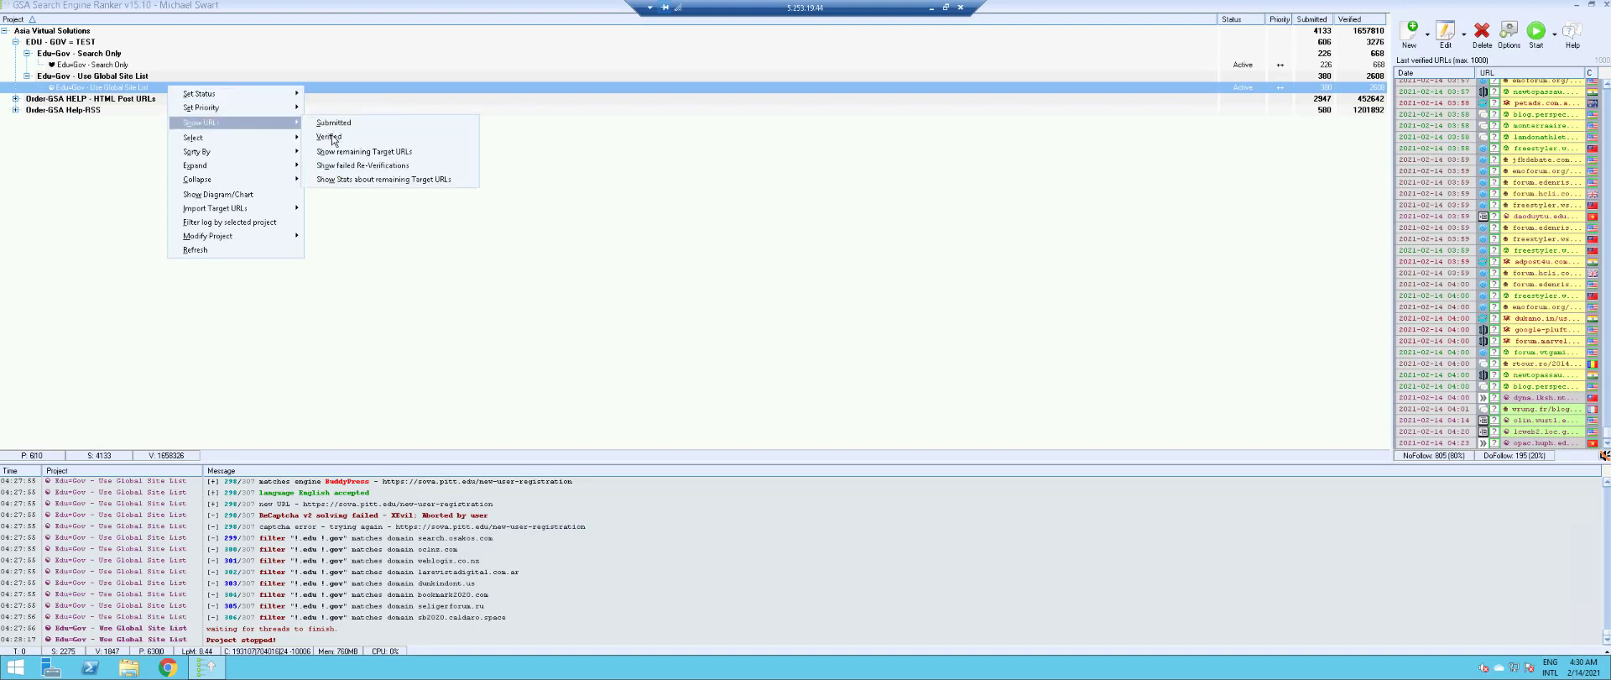
left_click(330, 136)
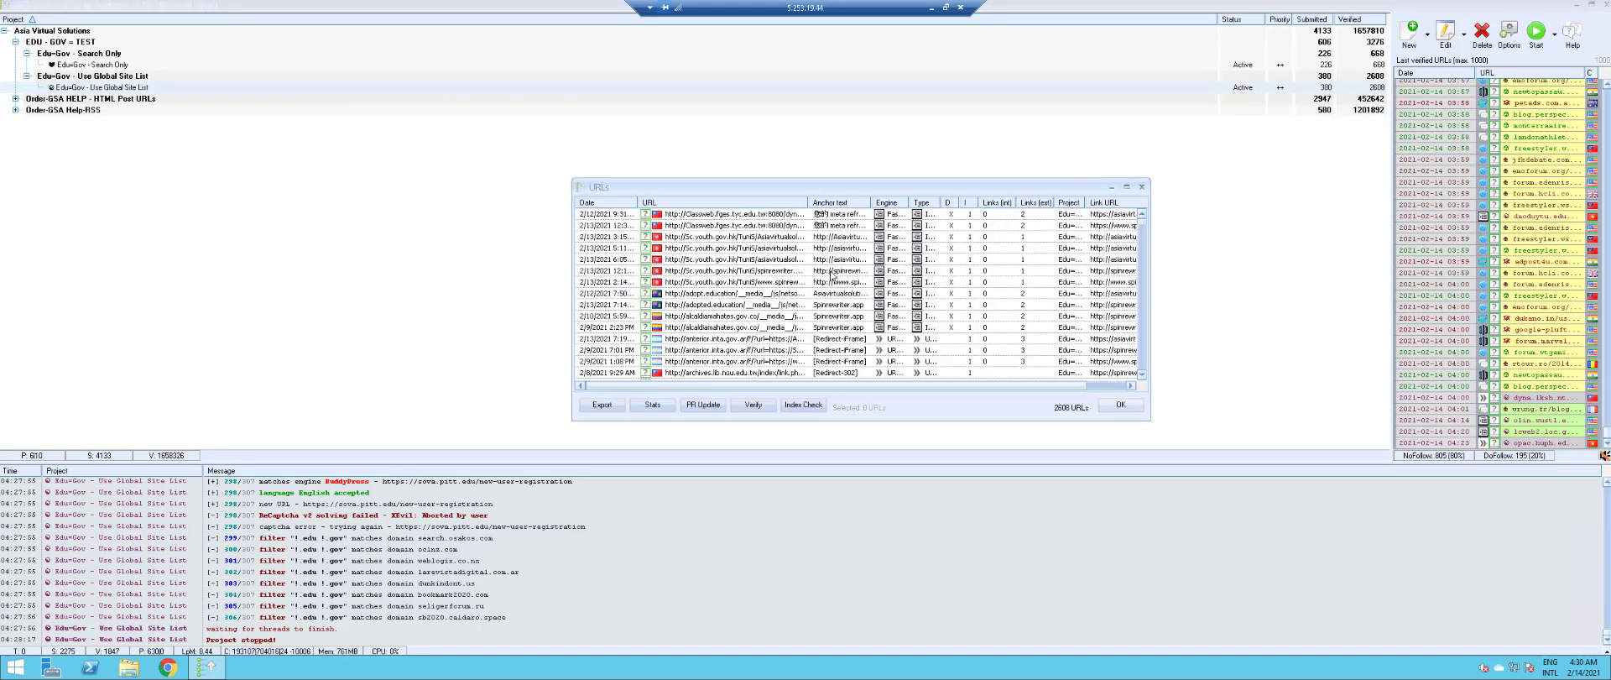
left_click_drag(818, 157, 821, 39)
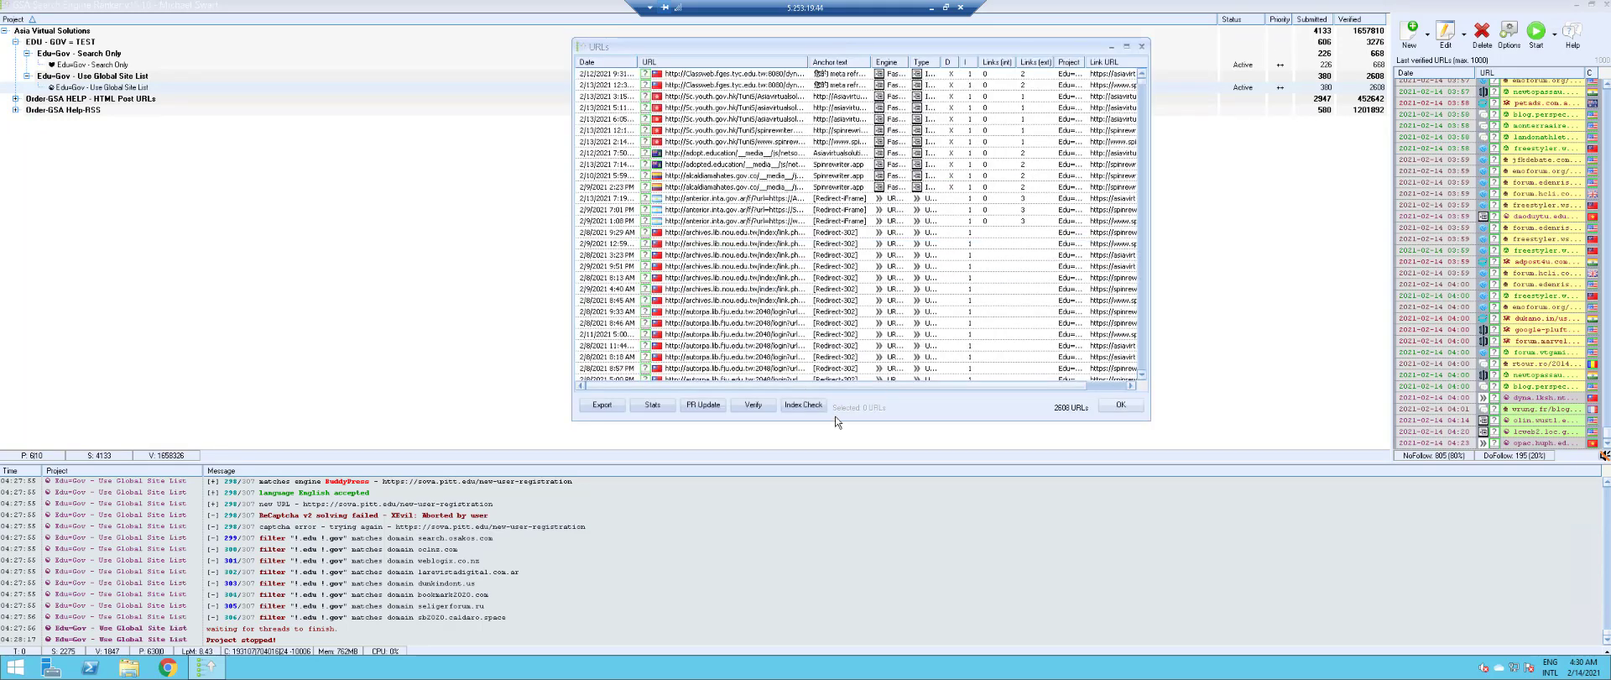
left_click_drag(835, 420, 842, 555)
left_click_drag(571, 254, 234, 222)
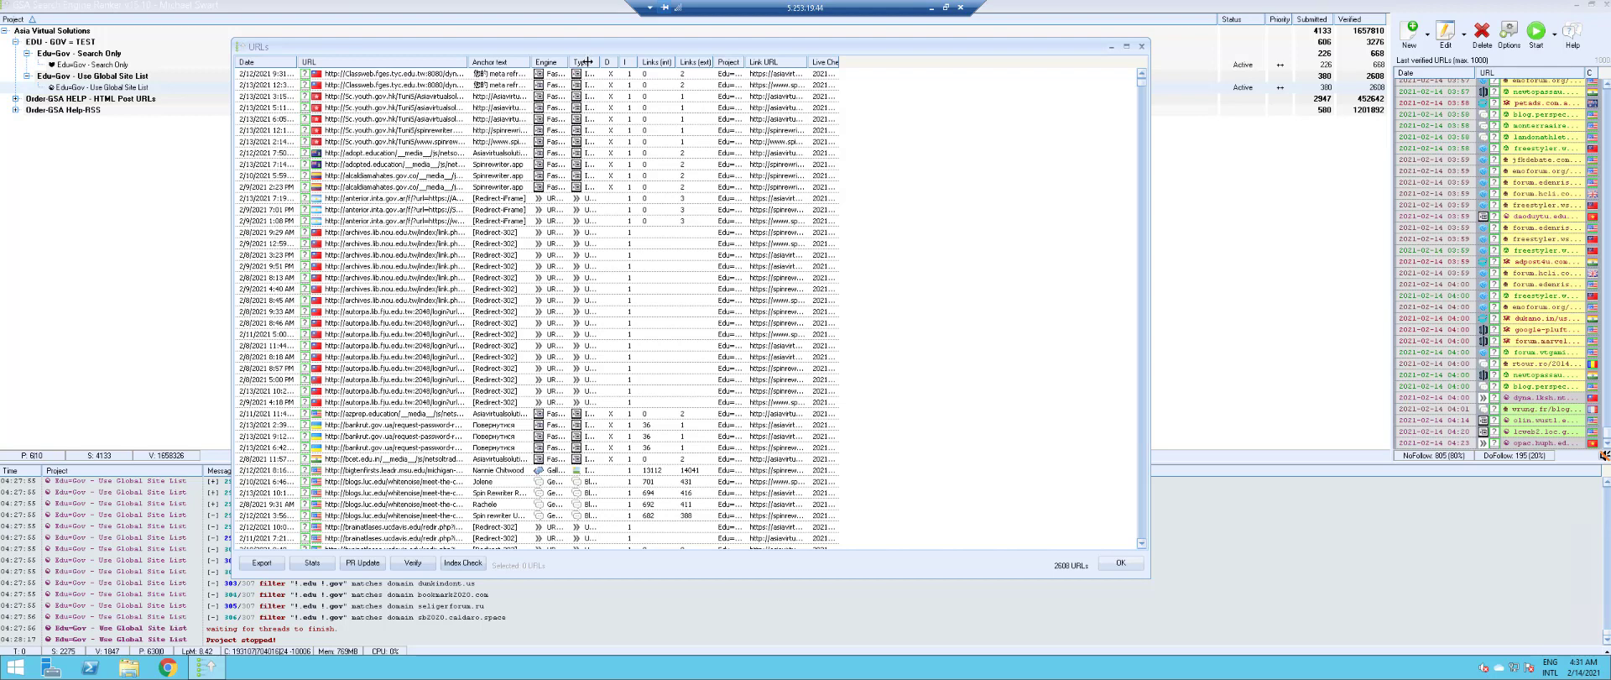
left_click_drag(589, 61, 667, 61)
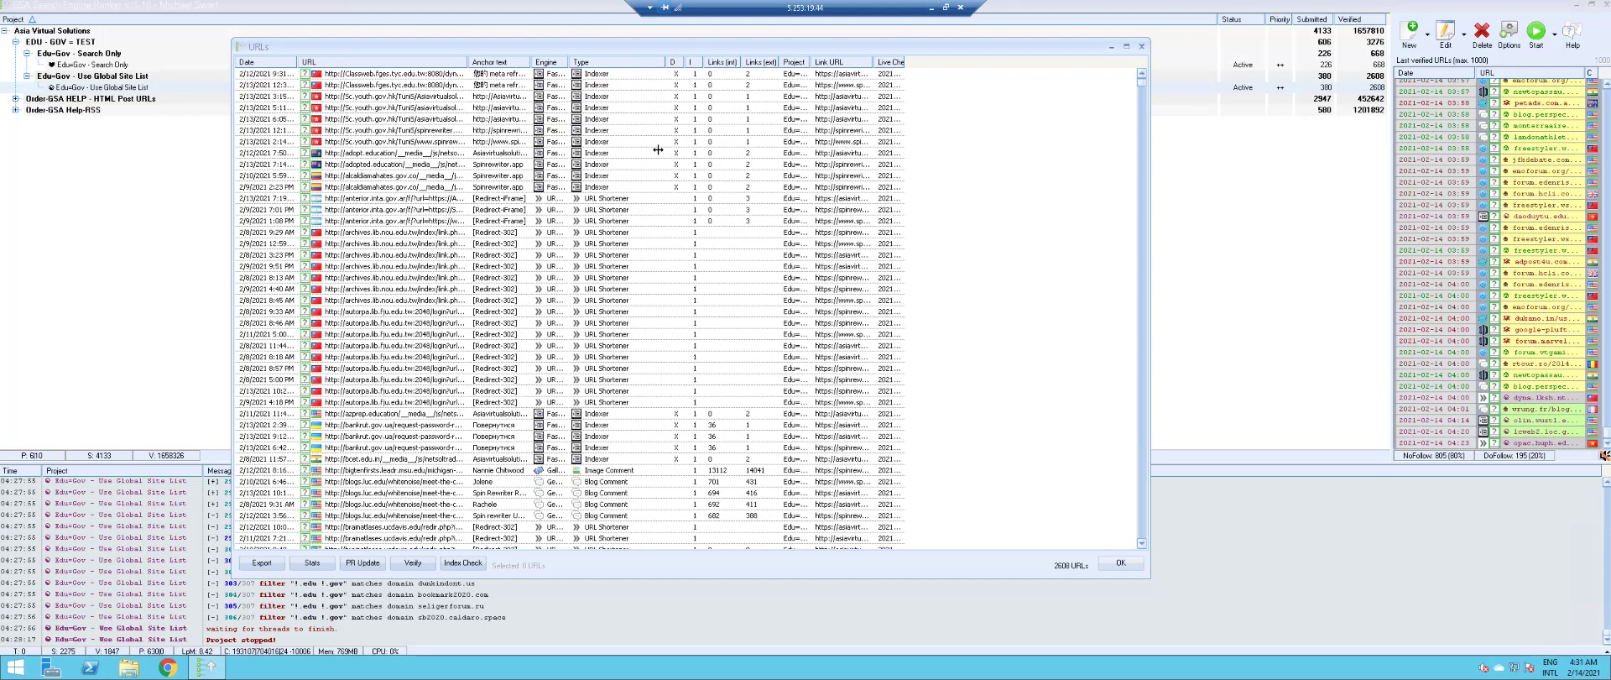
Examine the domains and link types throughout the verified URL list, and close the list
left_click(1141, 144)
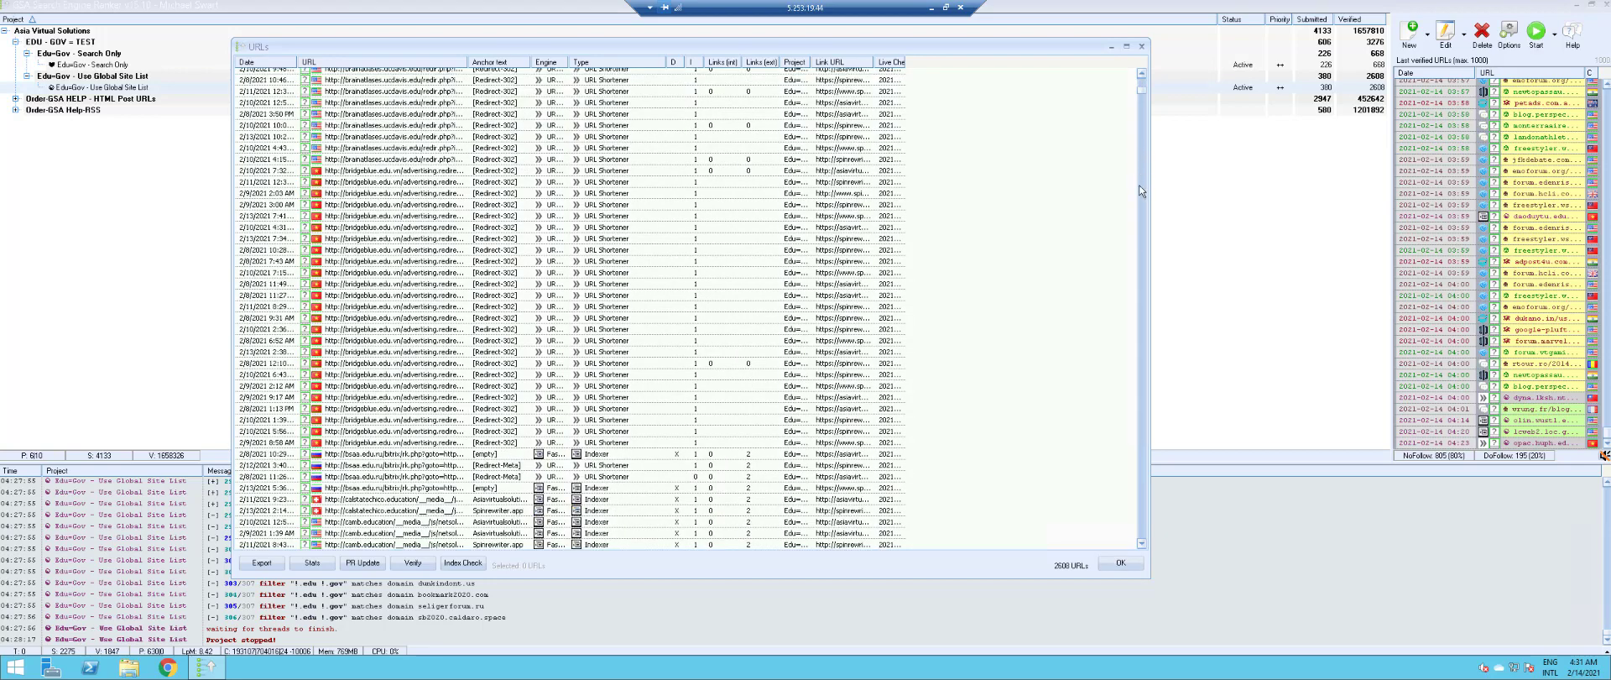
left_click(1141, 544)
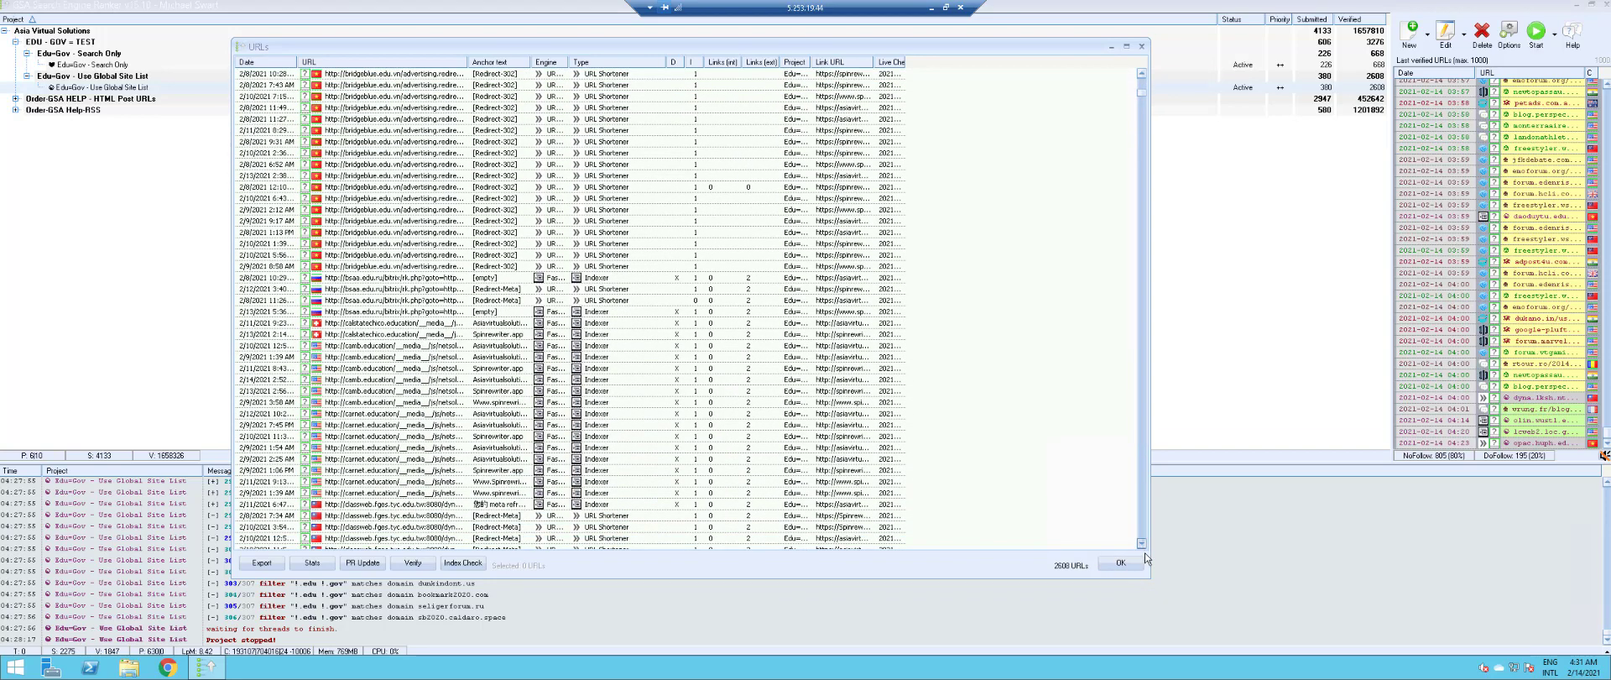
left_click_drag(1143, 542, 1137, 534)
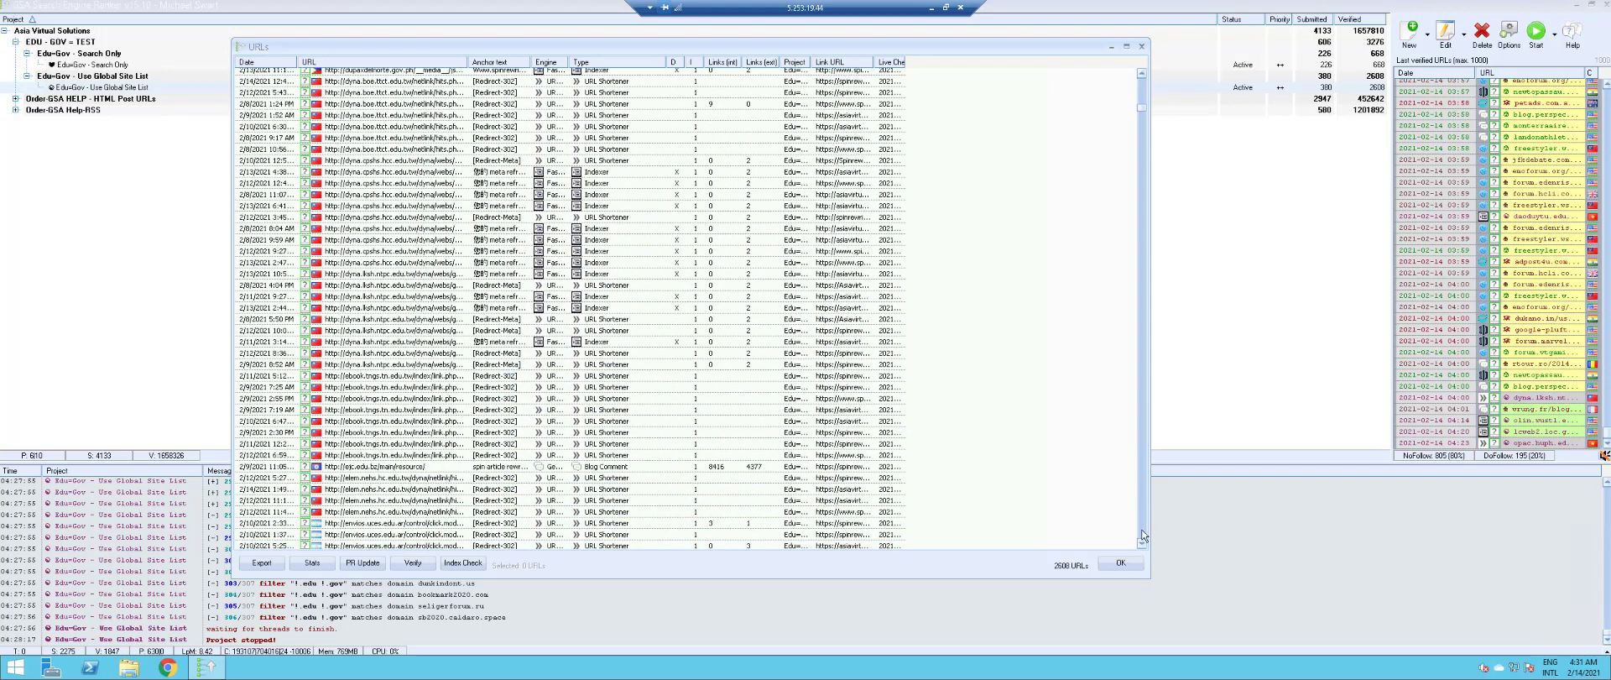
left_click(1140, 526)
left_click(1140, 527)
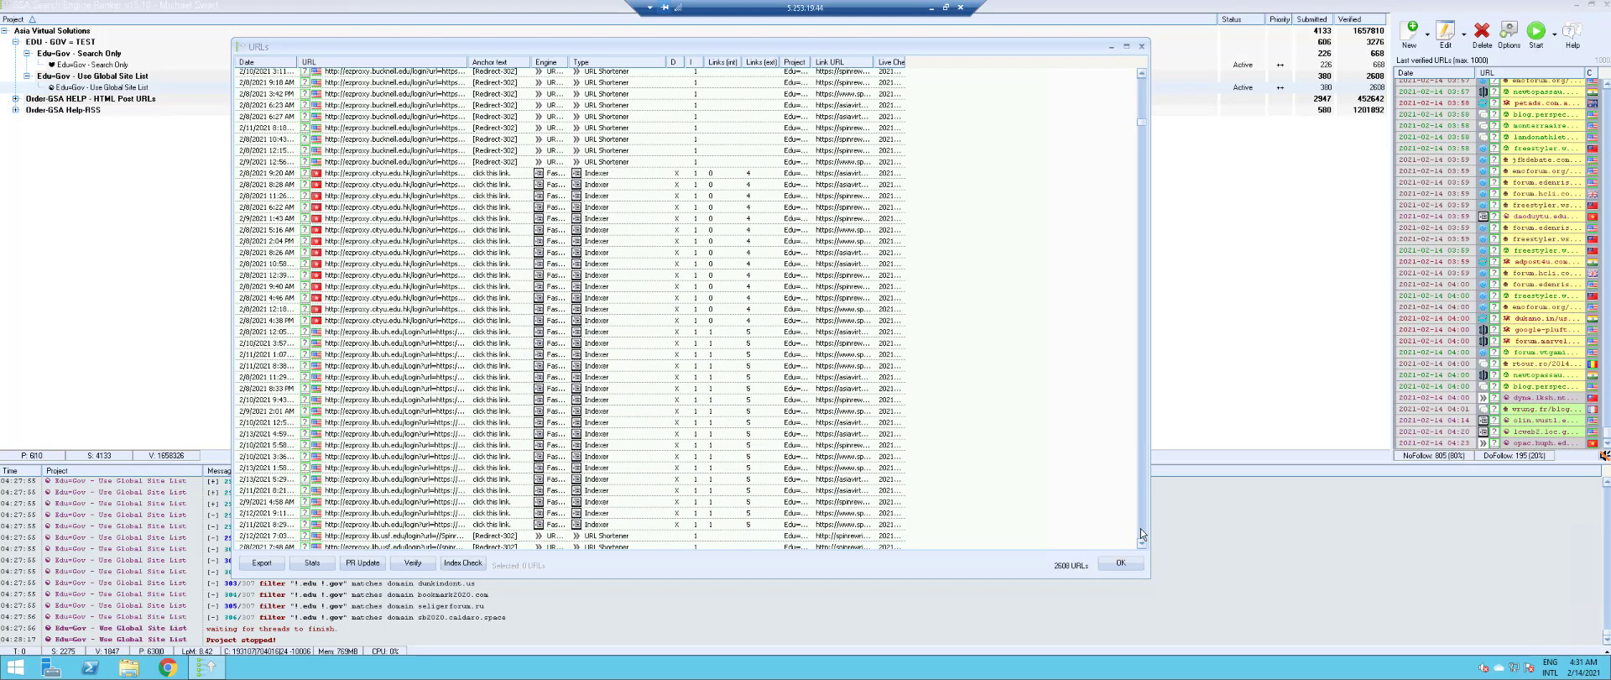
left_click(1140, 527)
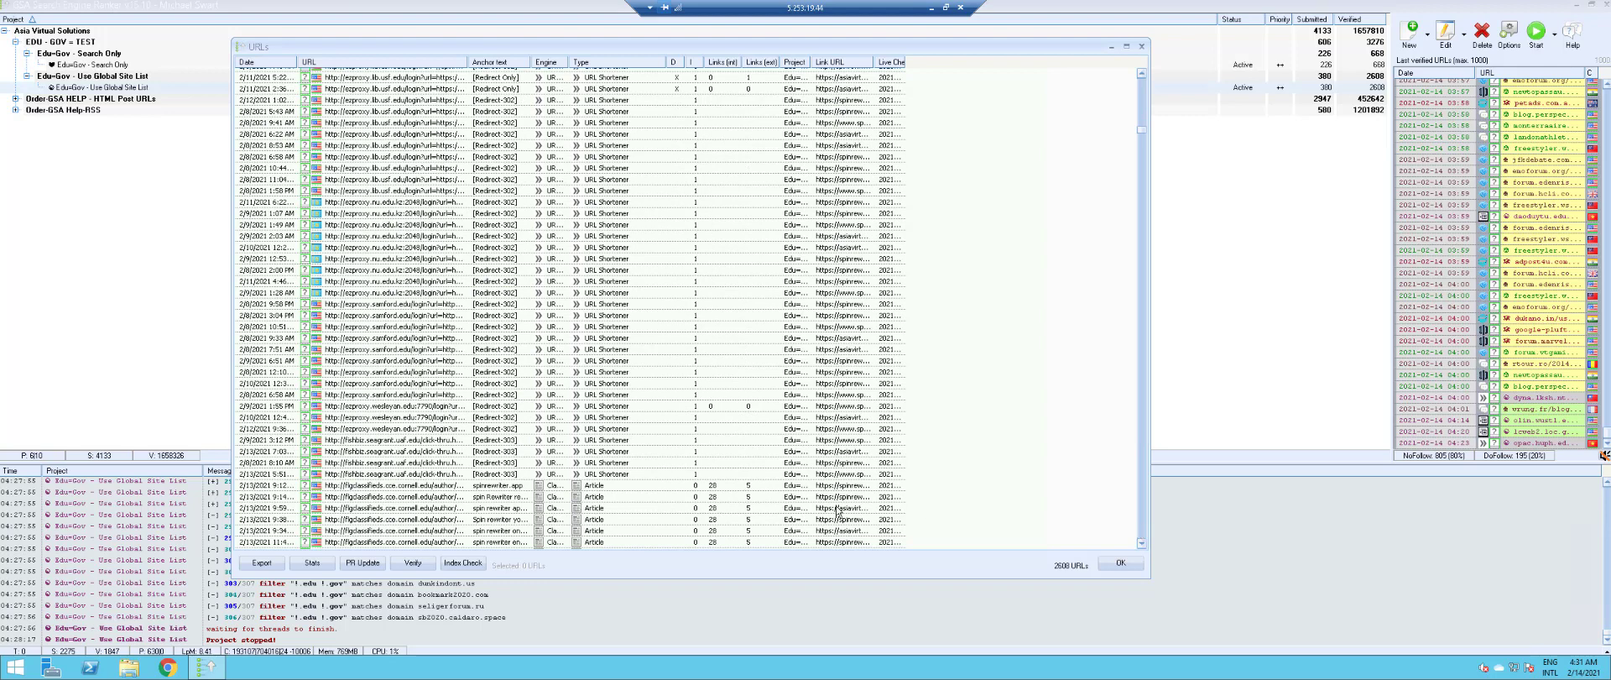
left_click(1140, 525)
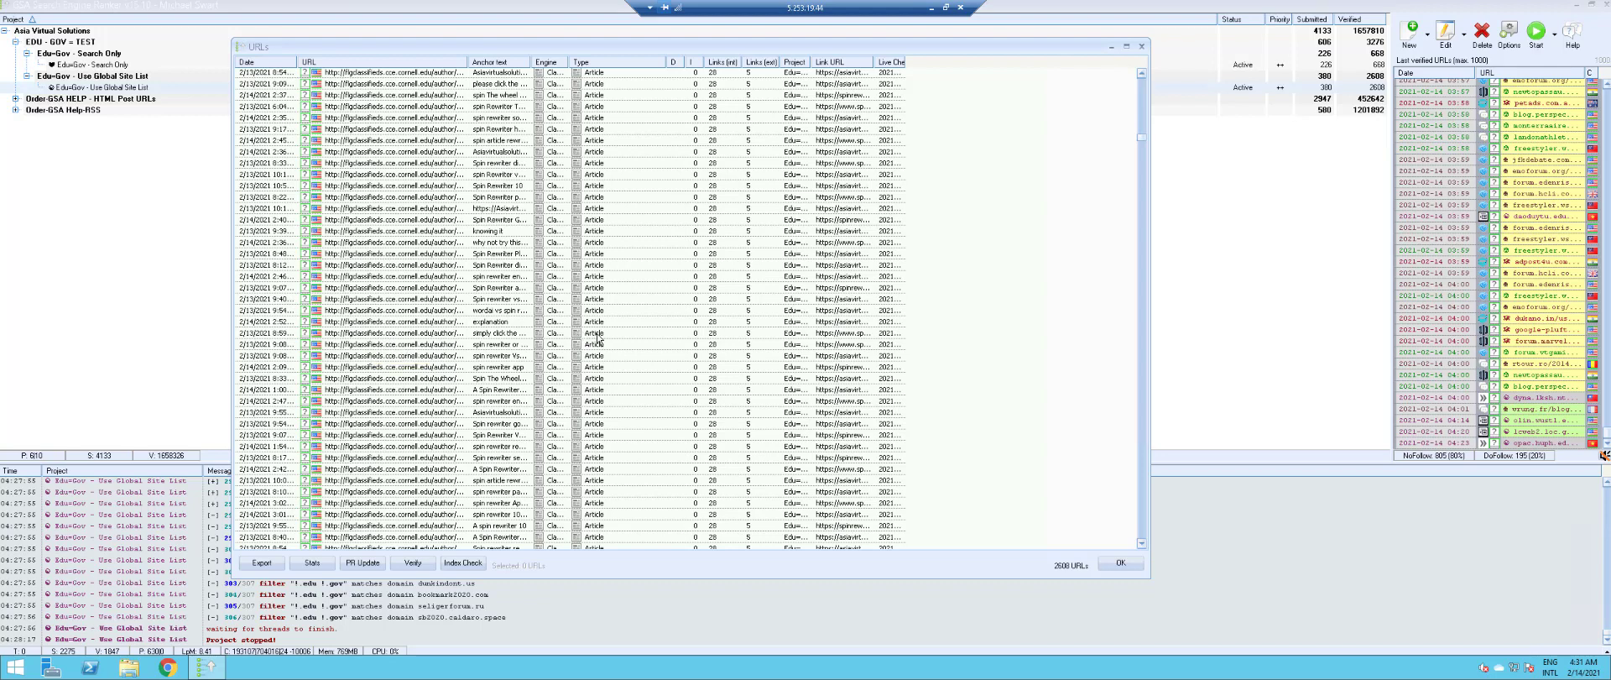
left_click(388, 345)
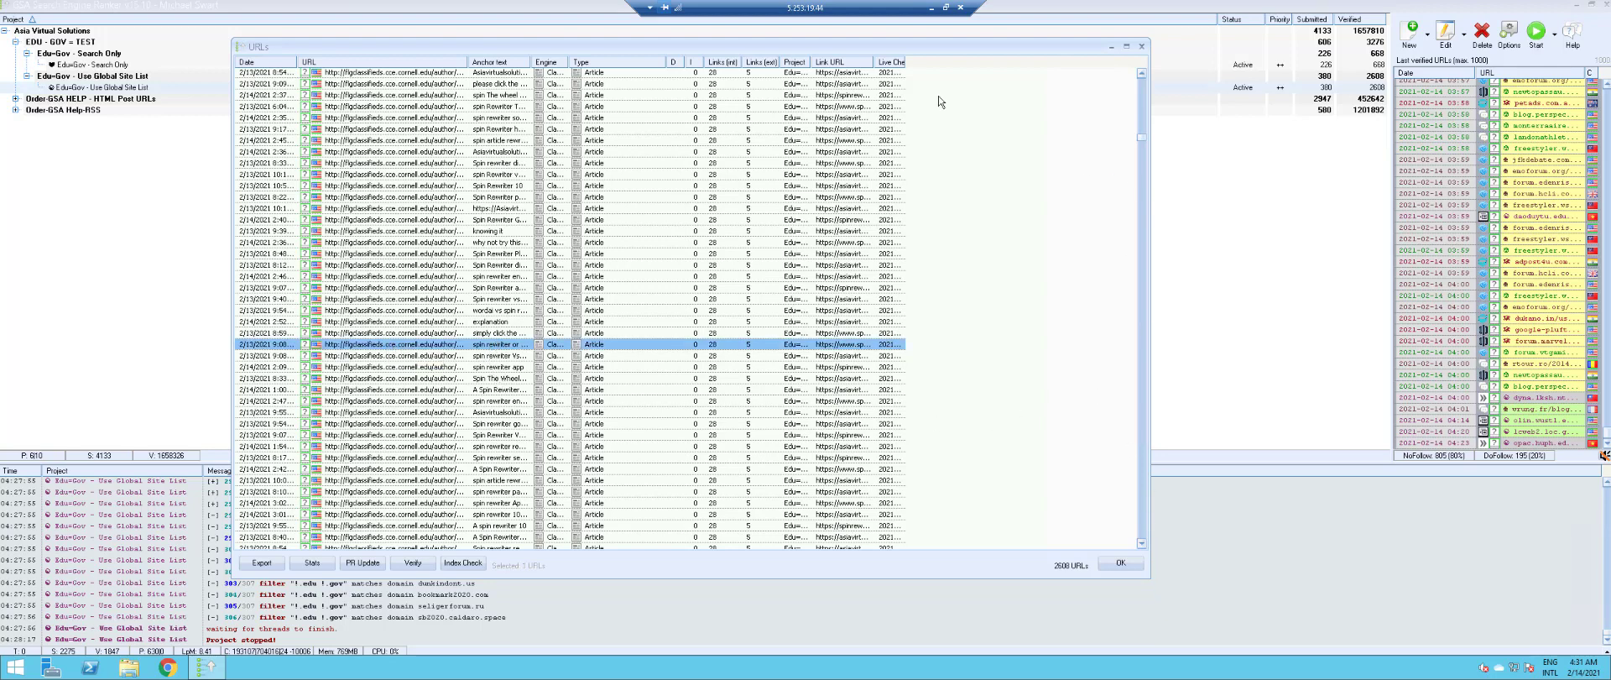
scroll(1097, 384, "down", 12)
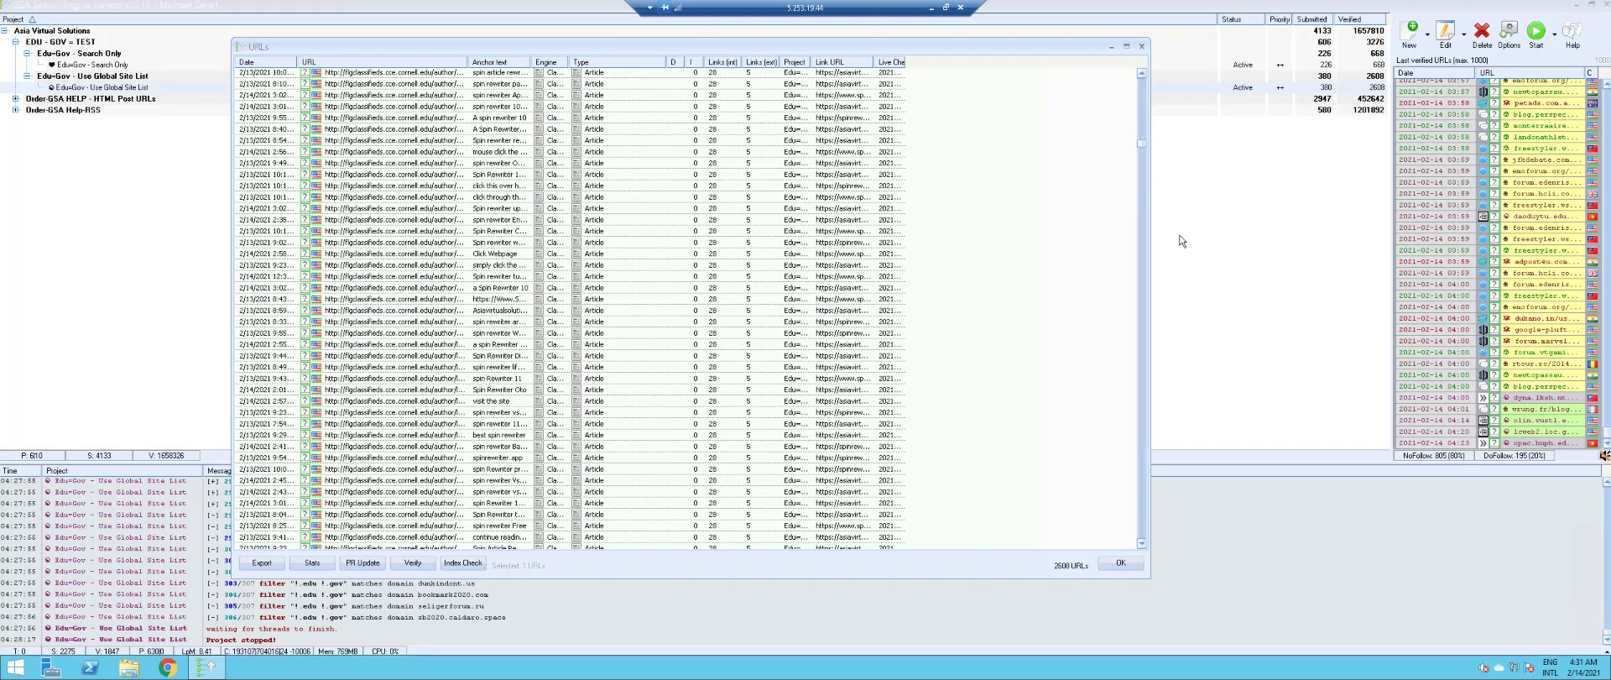
left_click_drag(1146, 160, 1180, 293)
scroll(333, 453, "up", 5)
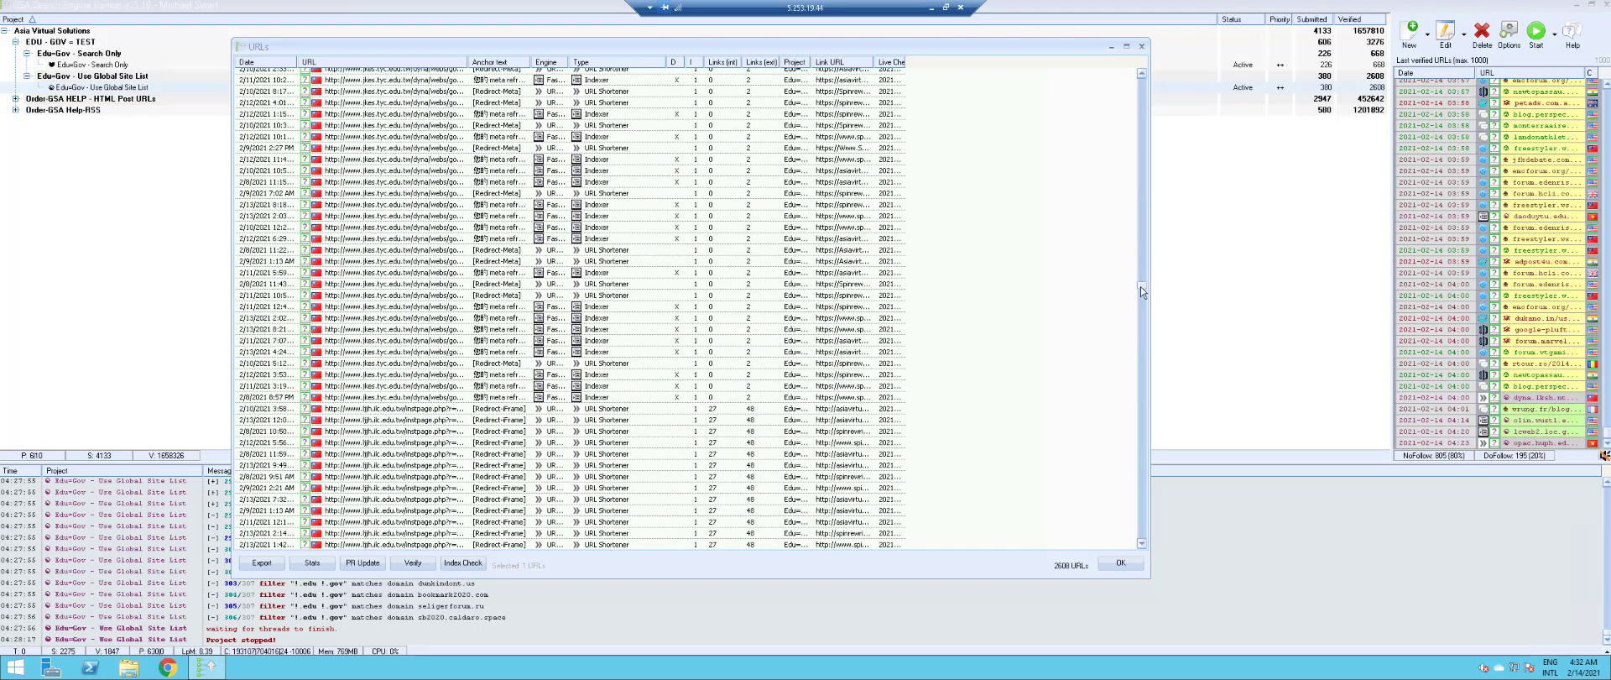
left_click_drag(1143, 286, 1144, 349)
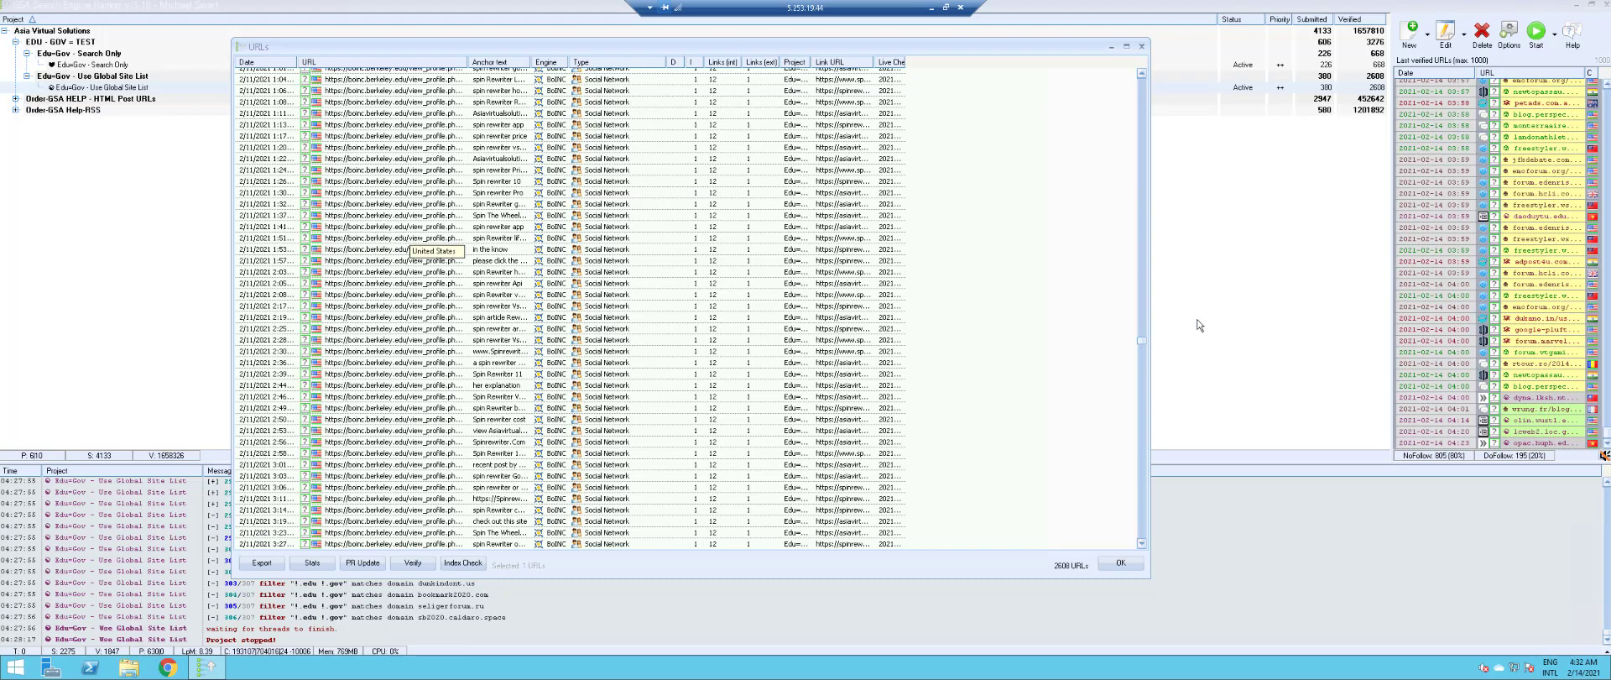
left_click_drag(1144, 346, 1141, 497)
left_click_drag(1142, 549, 1143, 553)
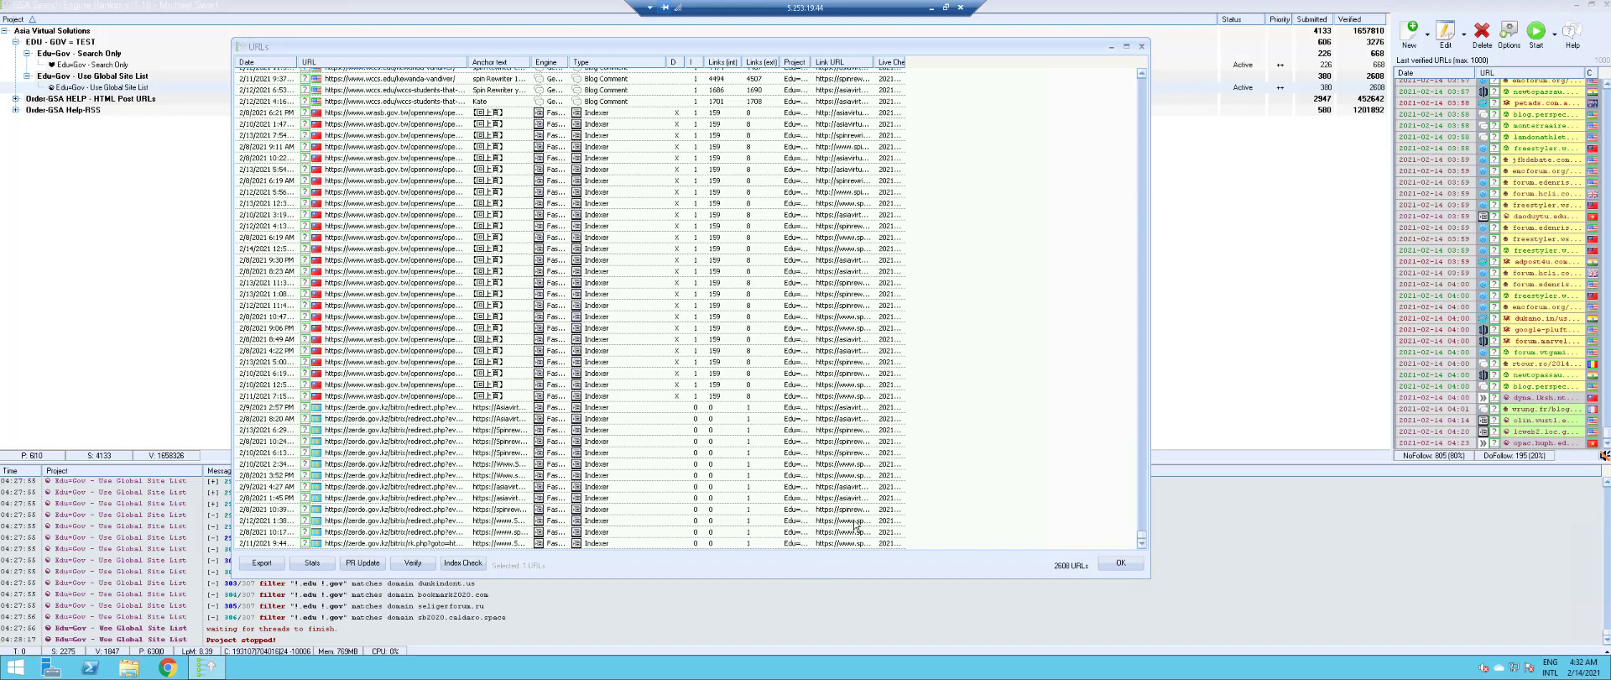
left_click(1120, 563)
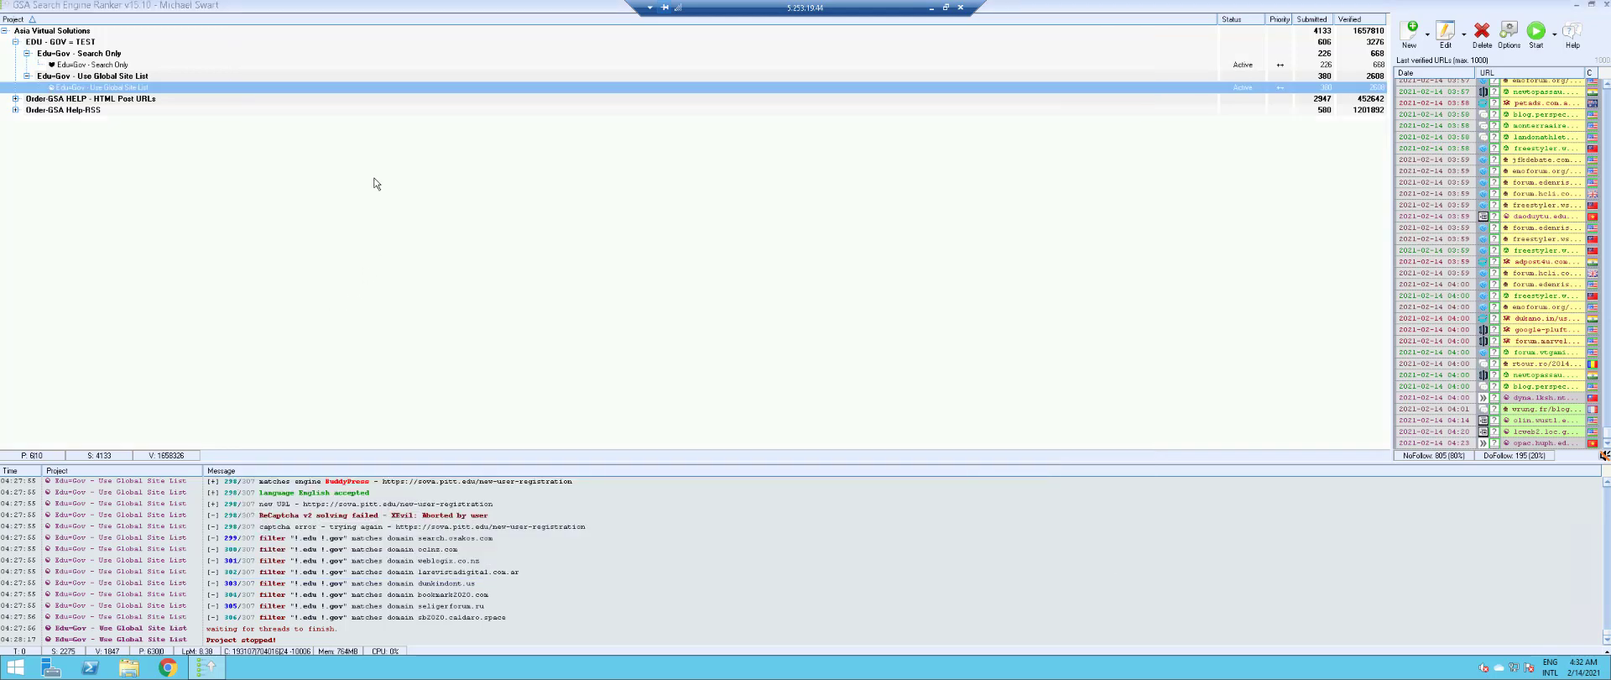
Show the diagram of the Edu+Gov - Use Global Site List project's links and enlarge the statistics window
right_click(346, 83)
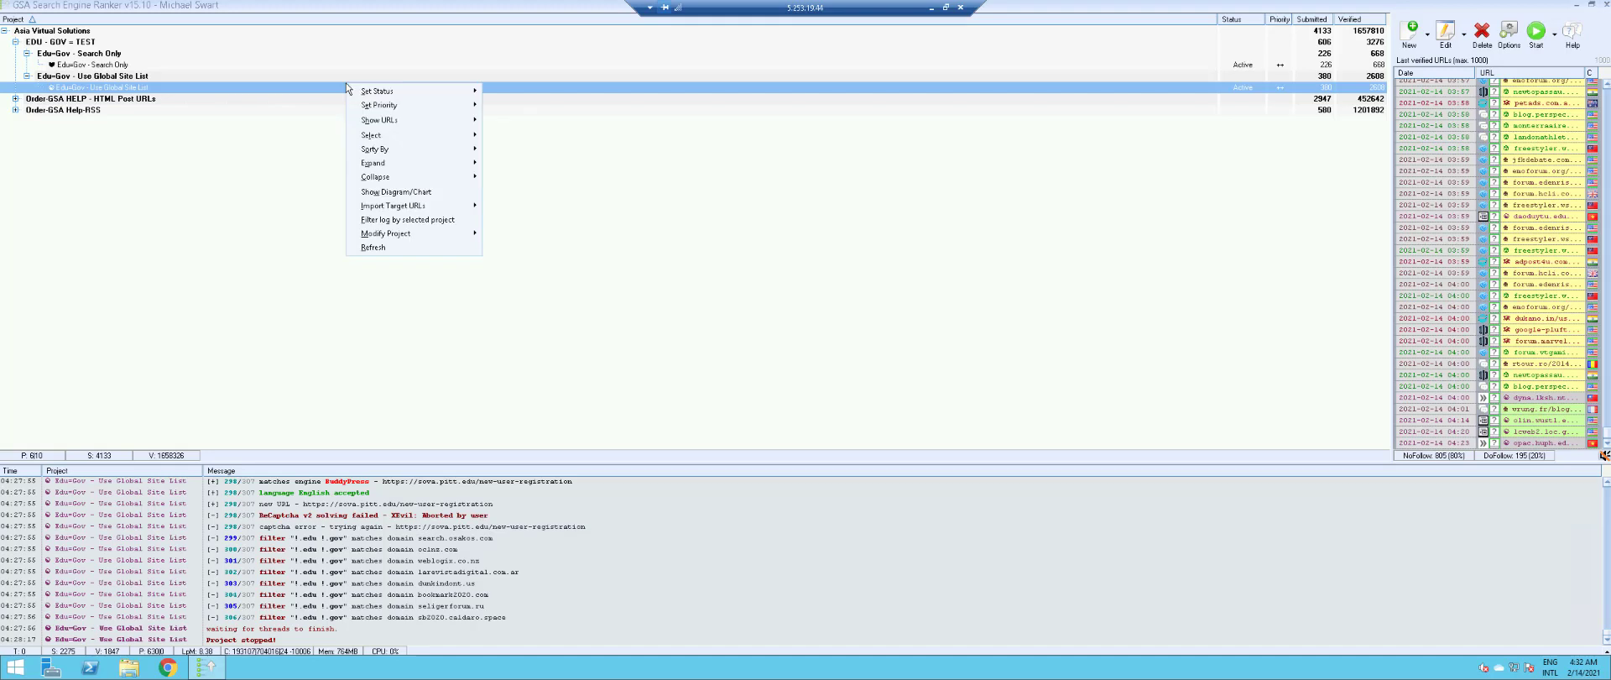
mouse_move(417, 210)
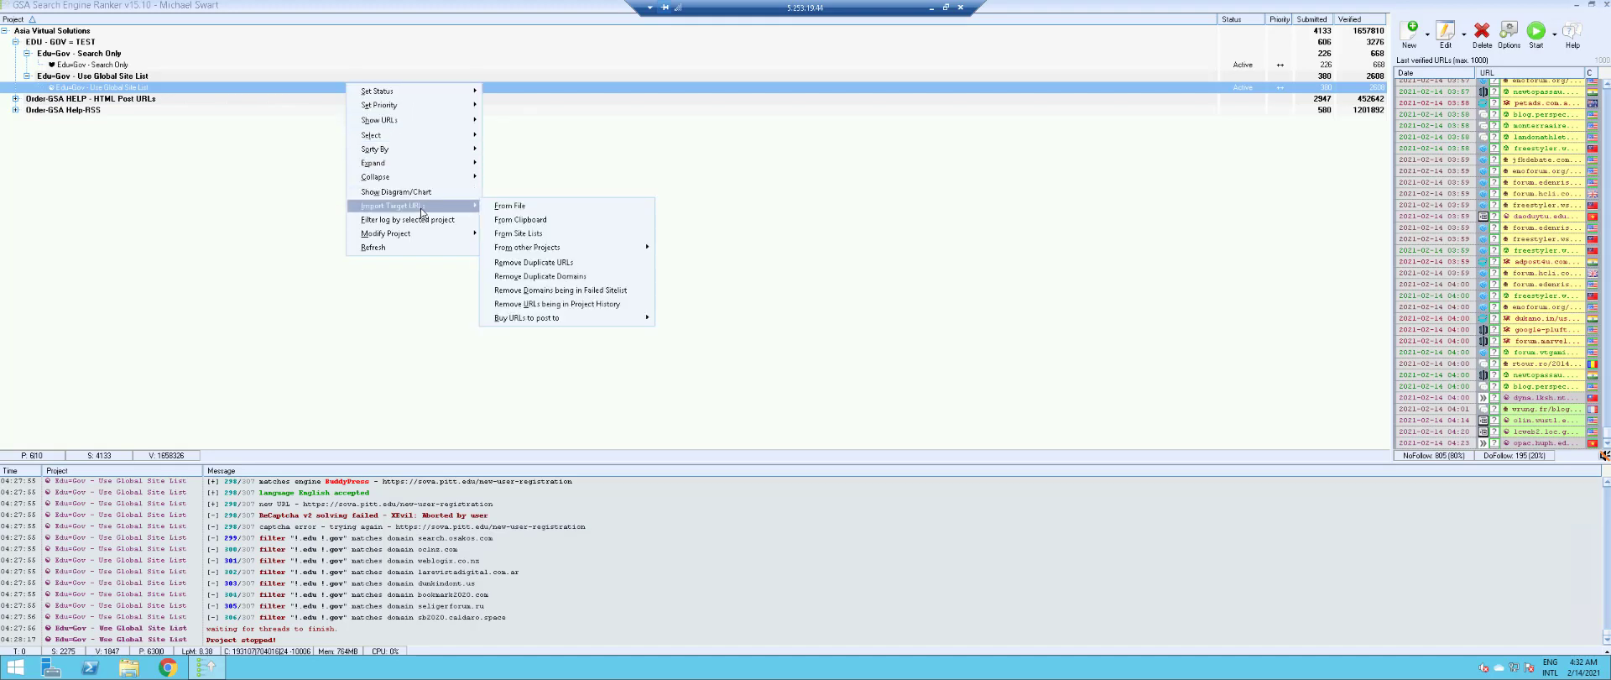
mouse_move(401, 241)
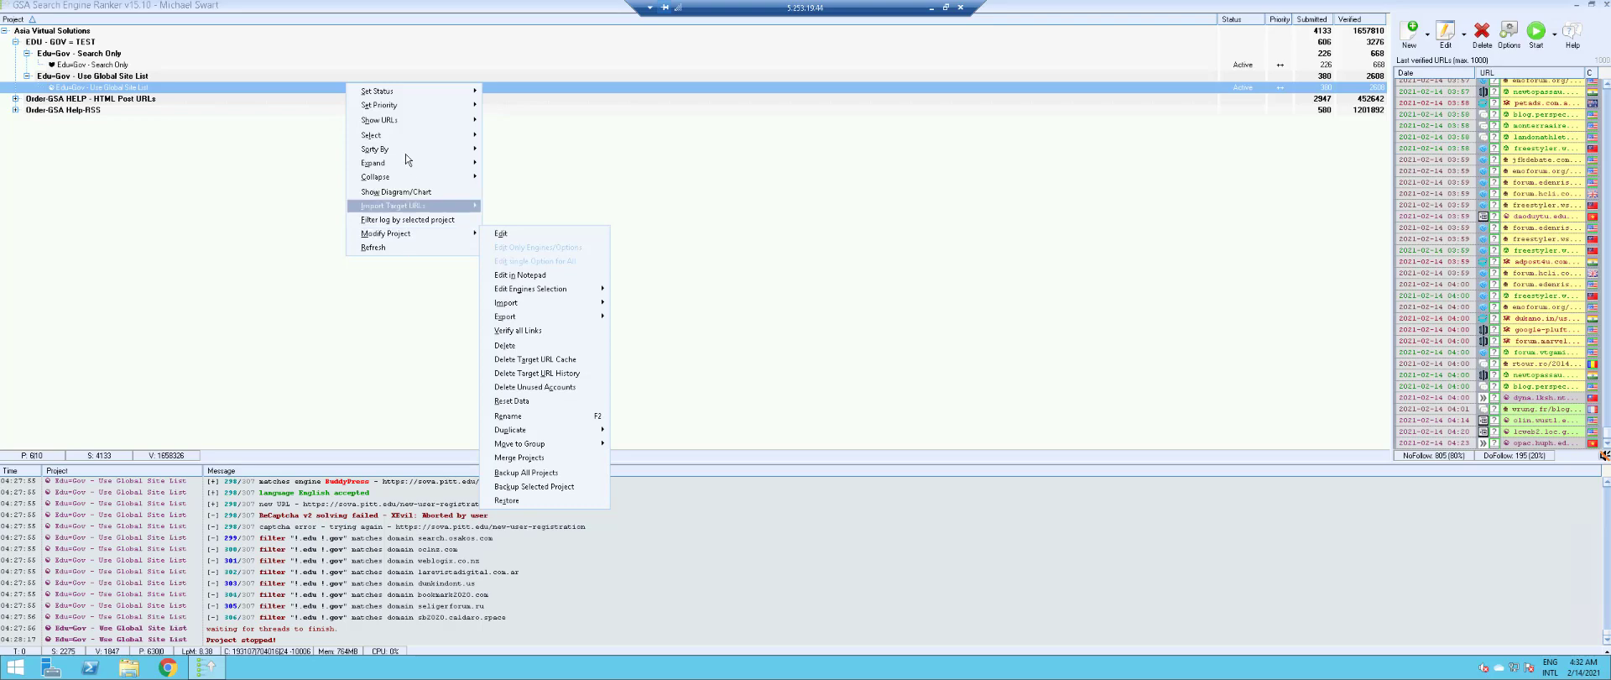
mouse_move(411, 121)
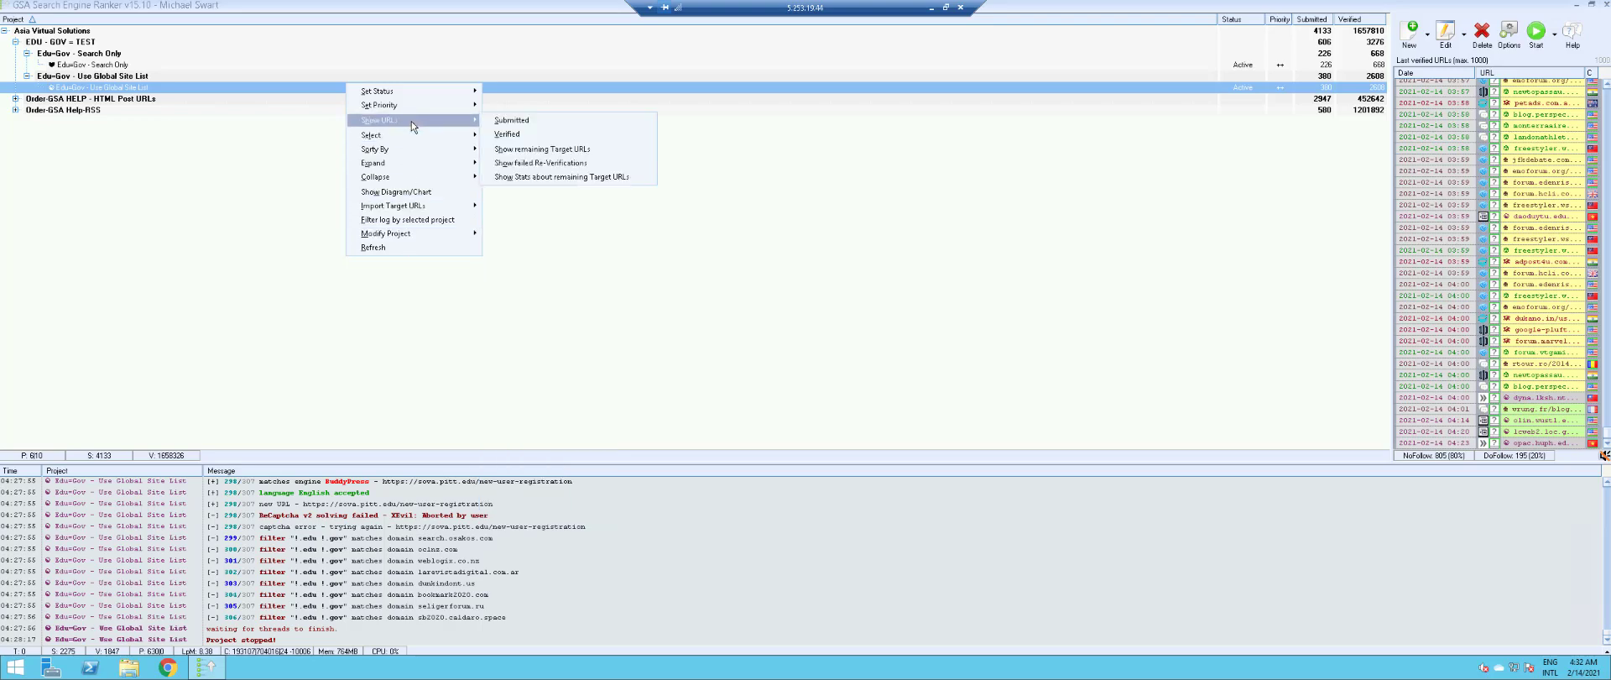
left_click(417, 191)
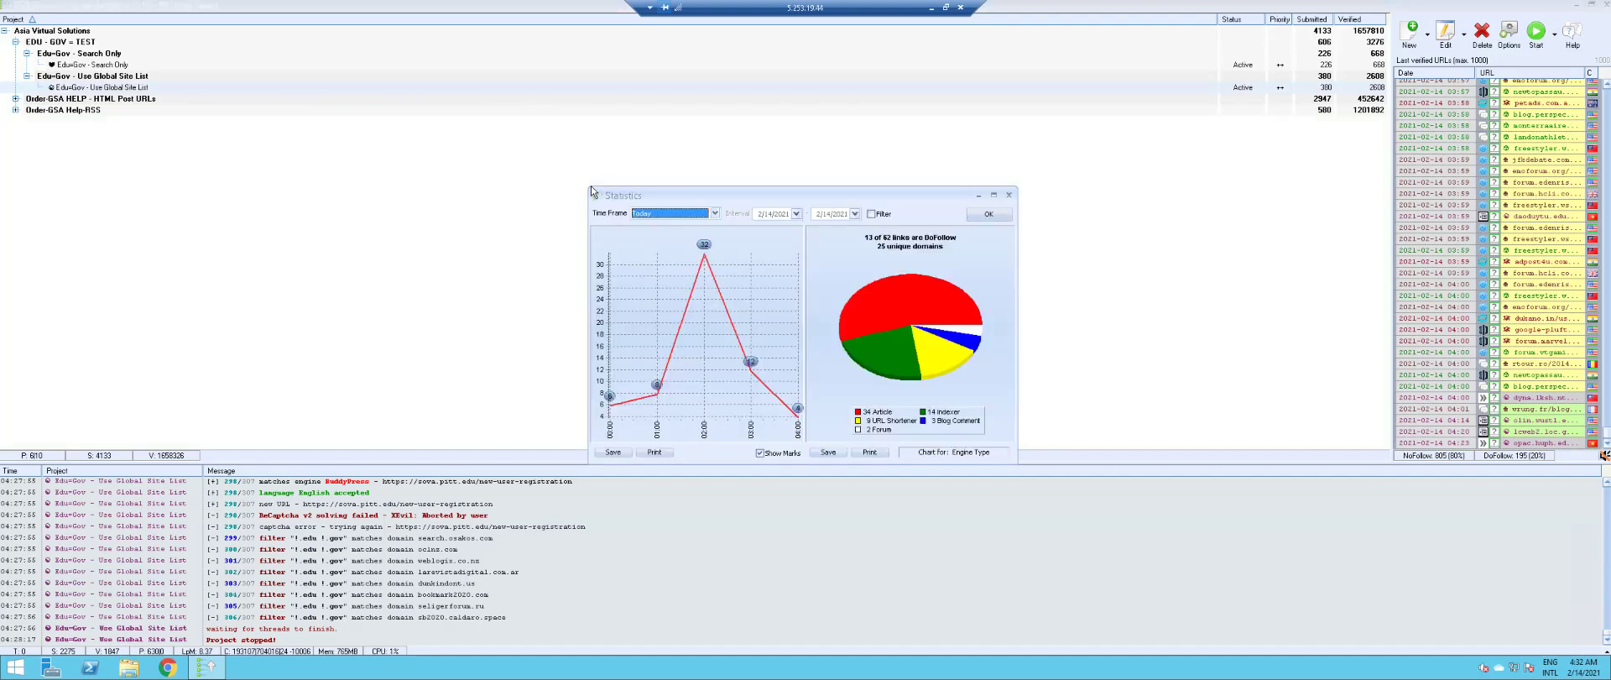
left_click_drag(561, 174, 283, 44)
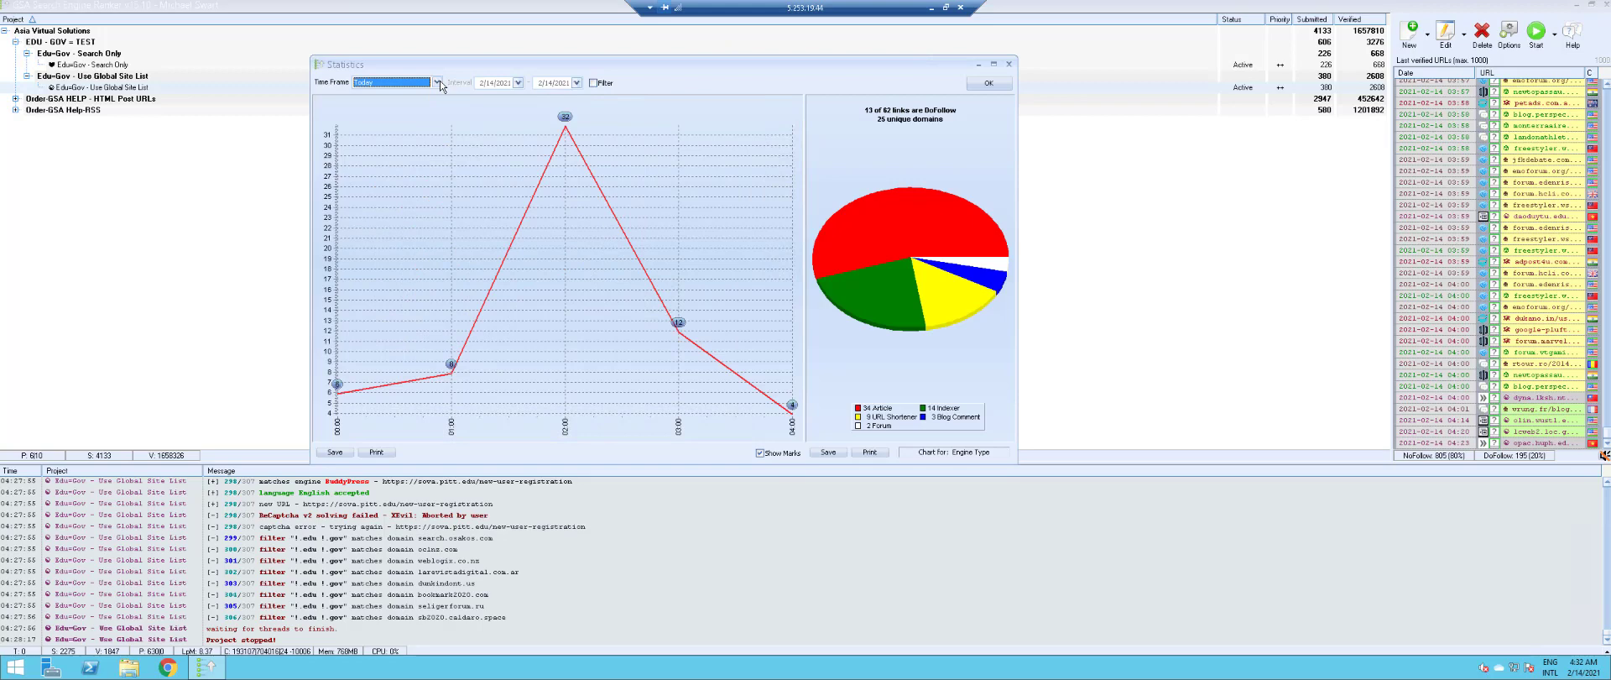
Set the statistics time frame to Last 7 Days and break the pie chart down by Engine
left_click(440, 81)
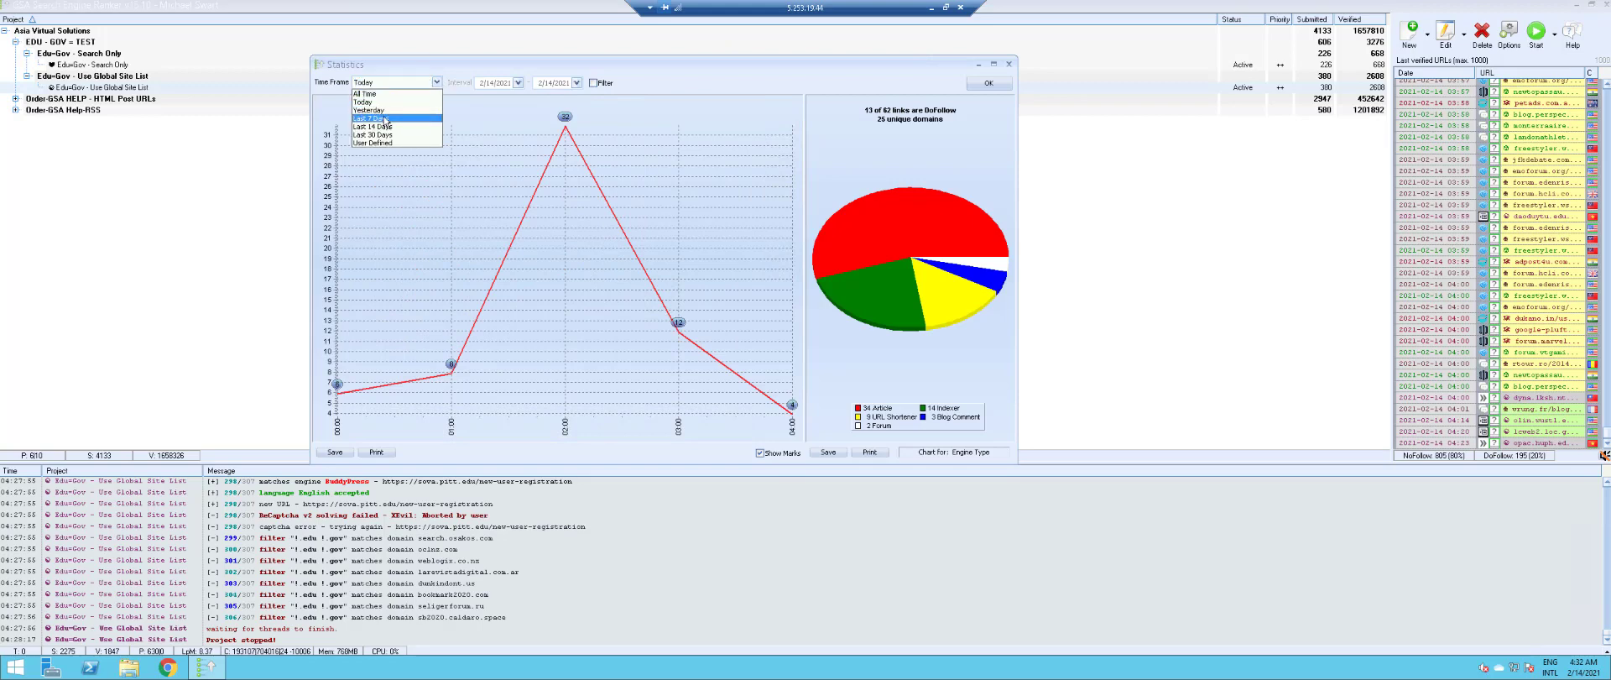
left_click(385, 119)
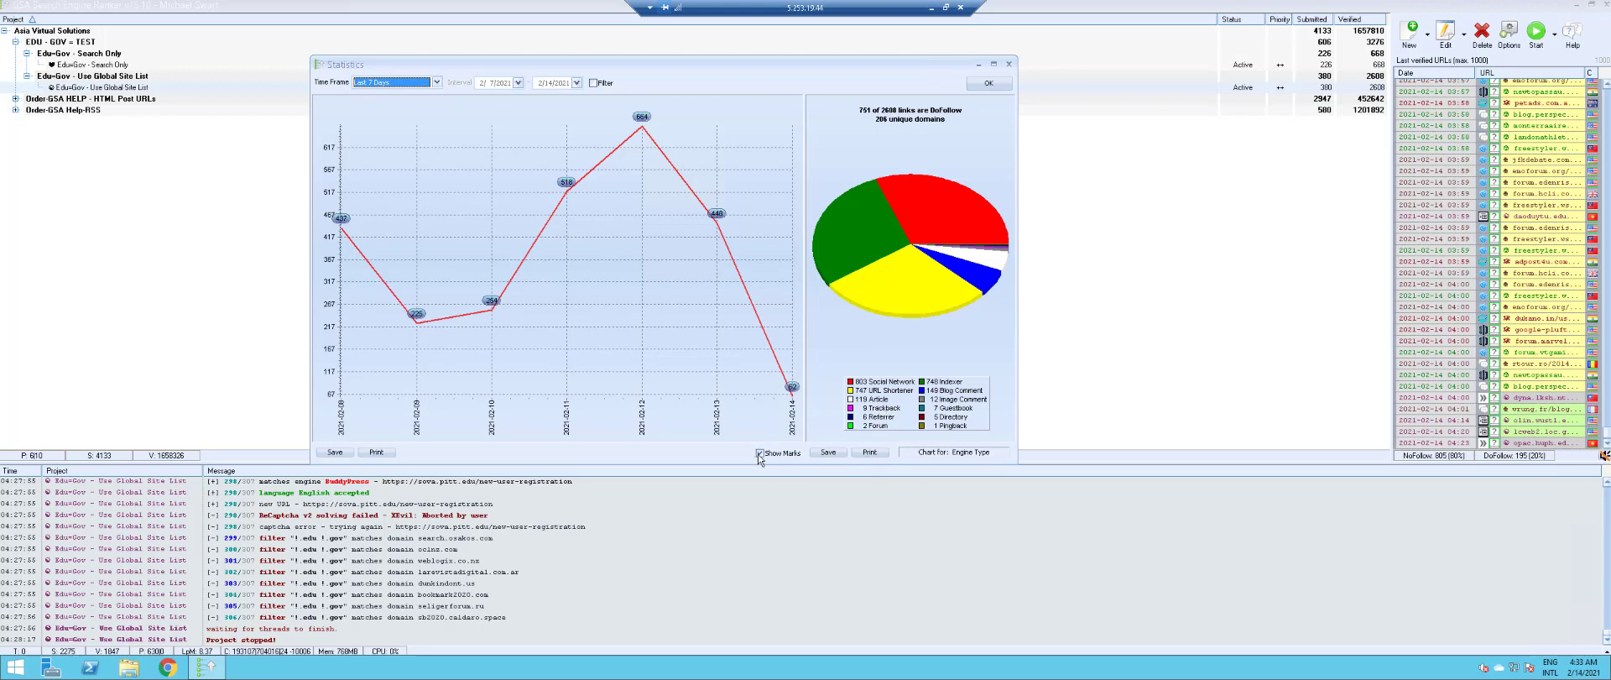
left_click(942, 453)
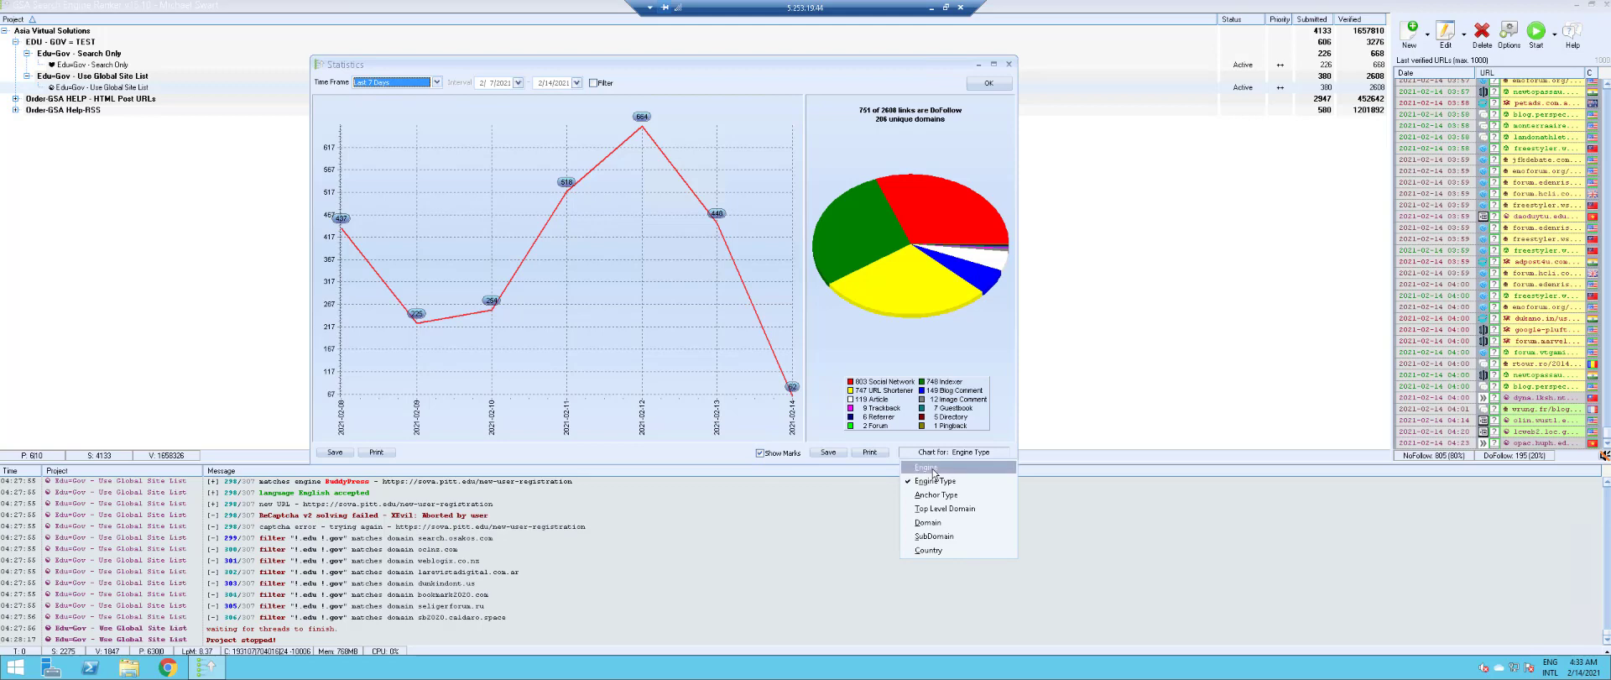
left_click(933, 468)
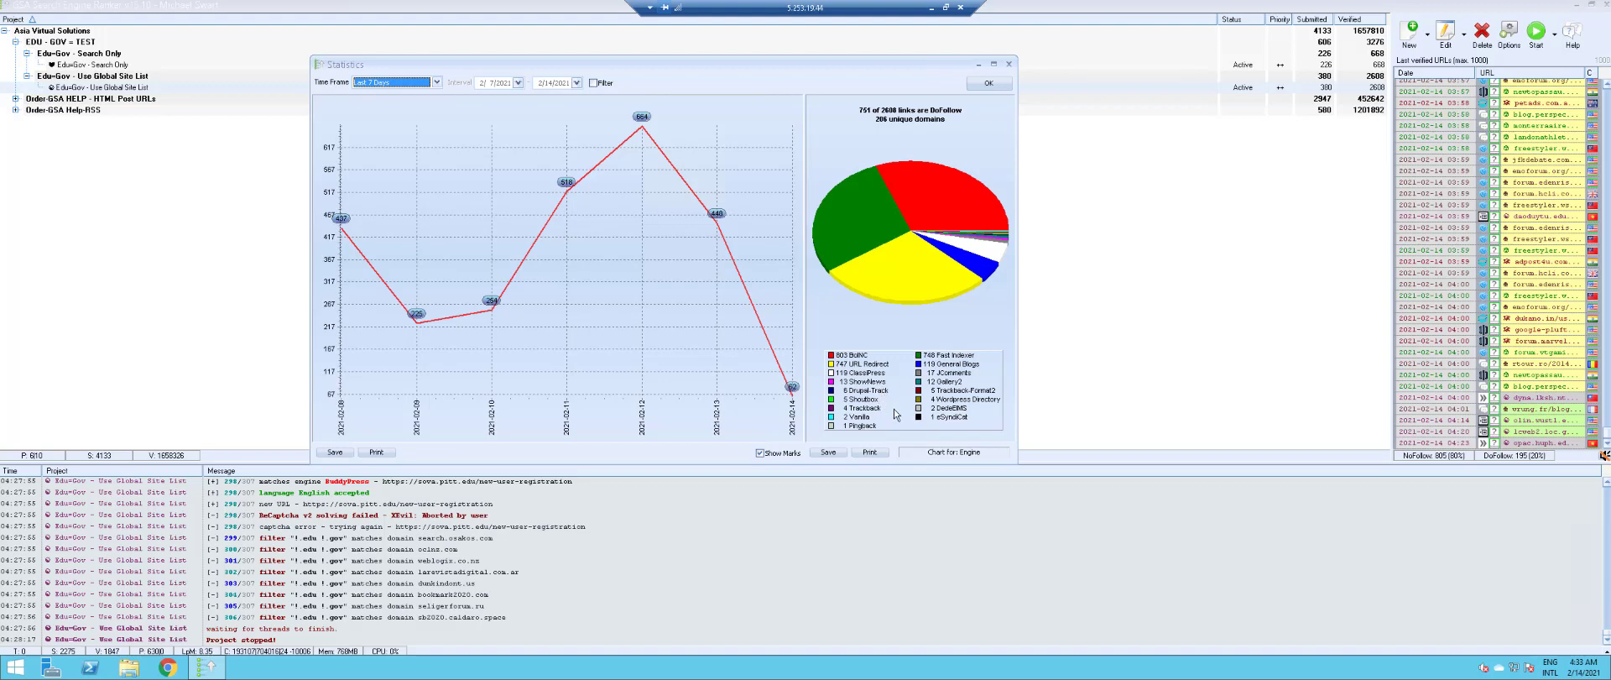
View the pie chart by Top Level Domain, Country and Anchor Type, and close the statistics
left_click(957, 457)
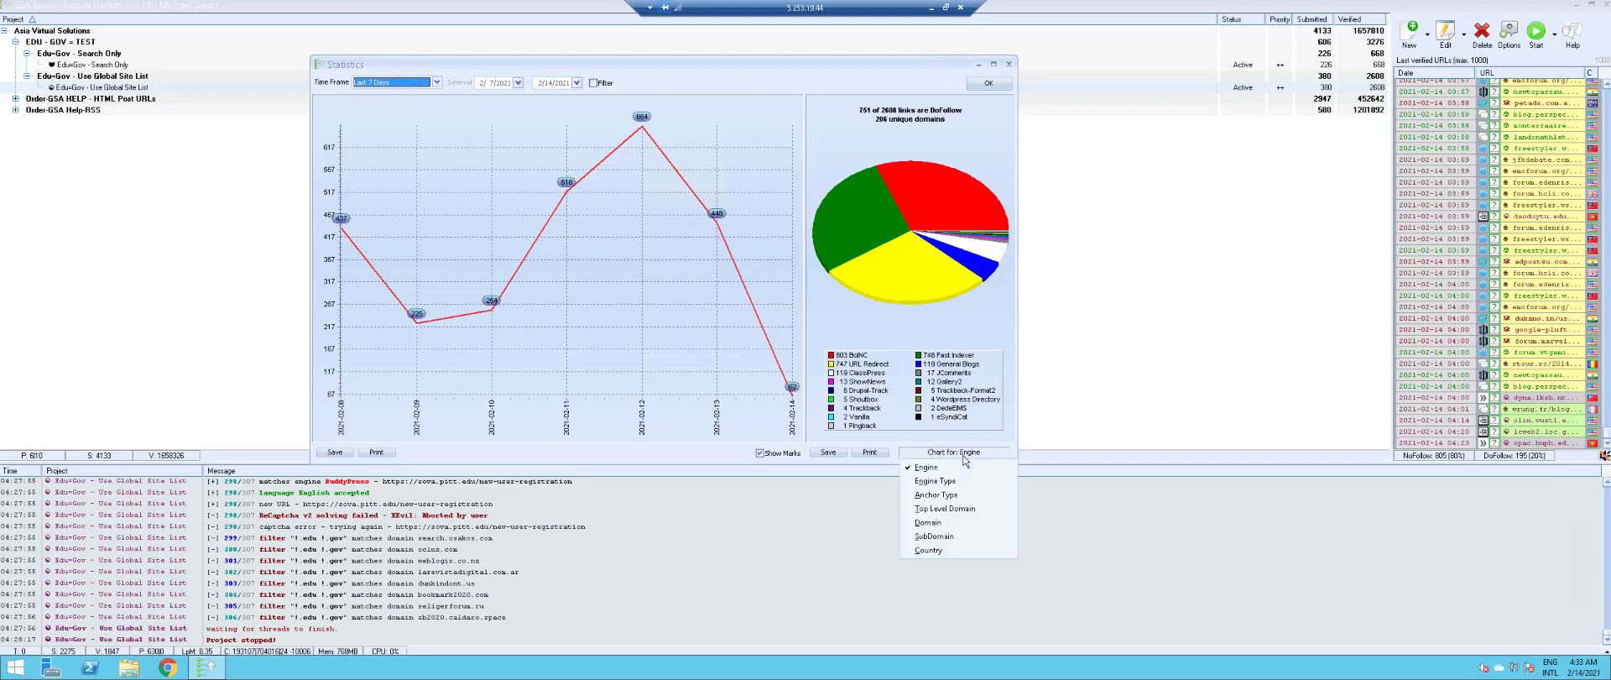
left_click(963, 509)
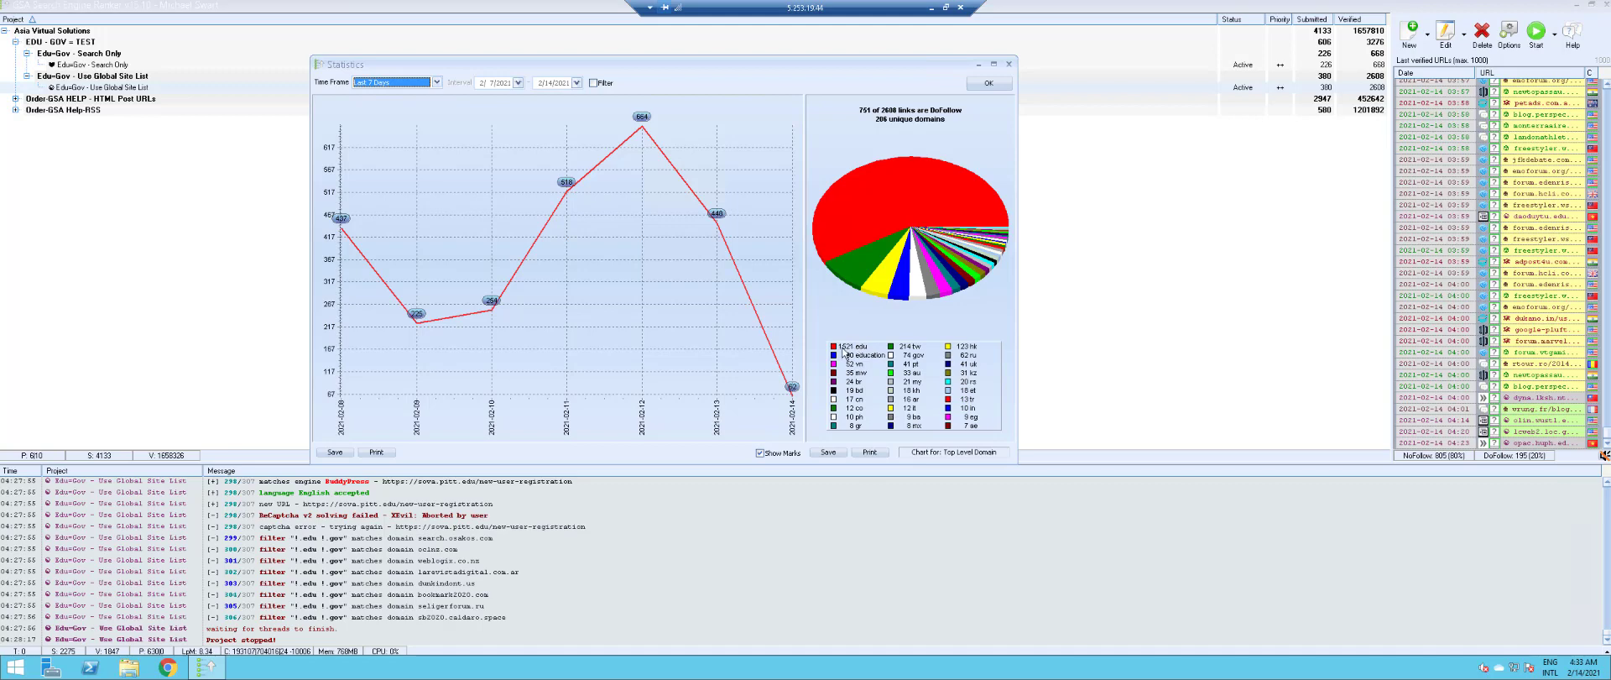
left_click(947, 453)
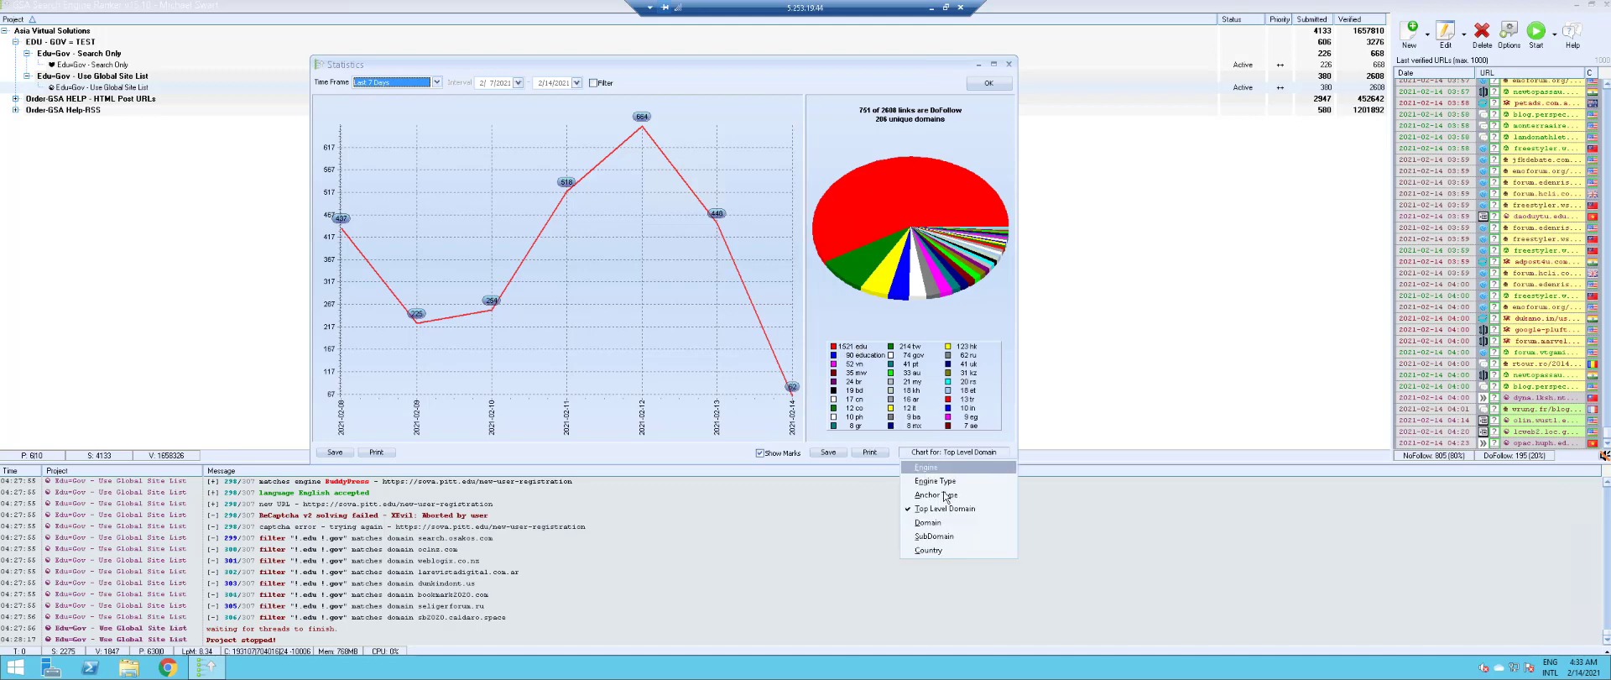
left_click(925, 547)
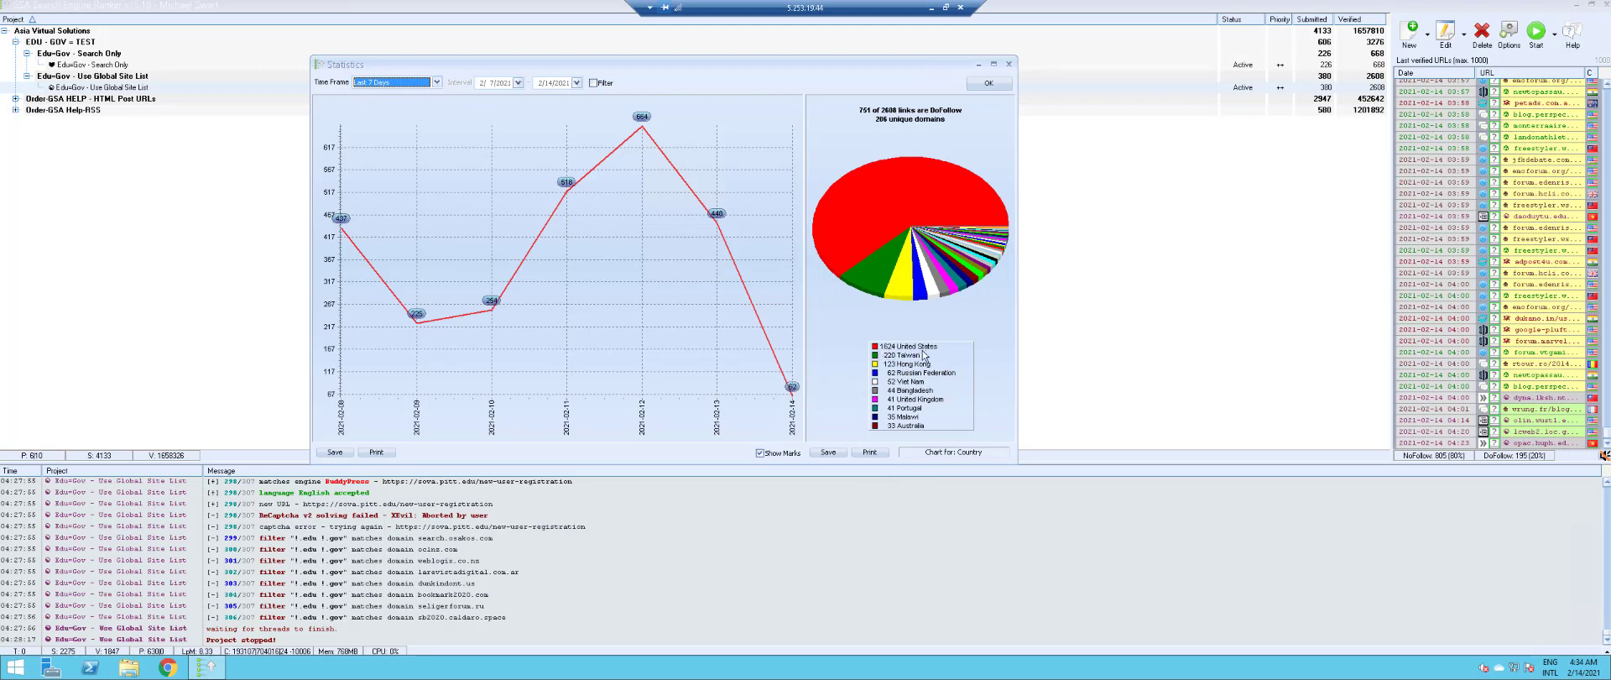
left_click(958, 453)
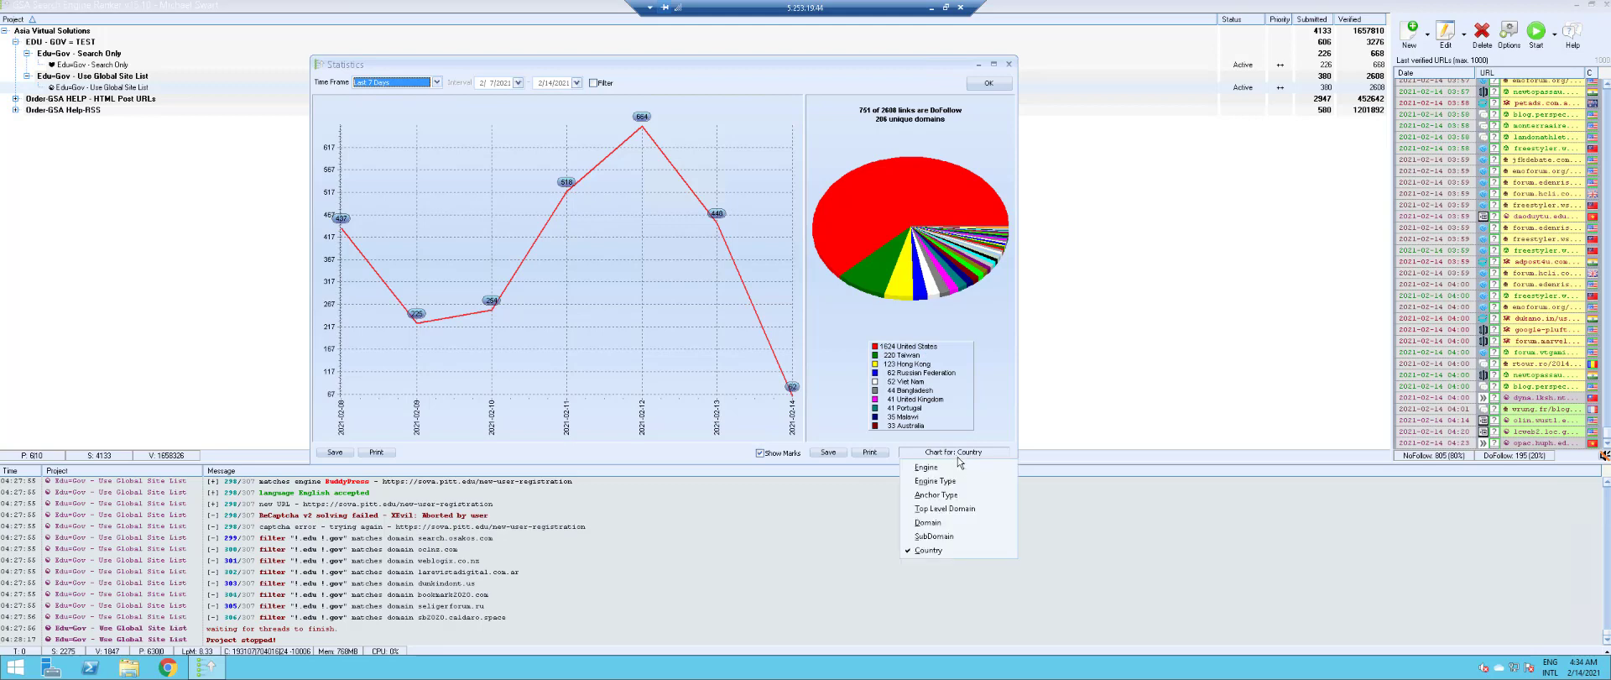
left_click(929, 495)
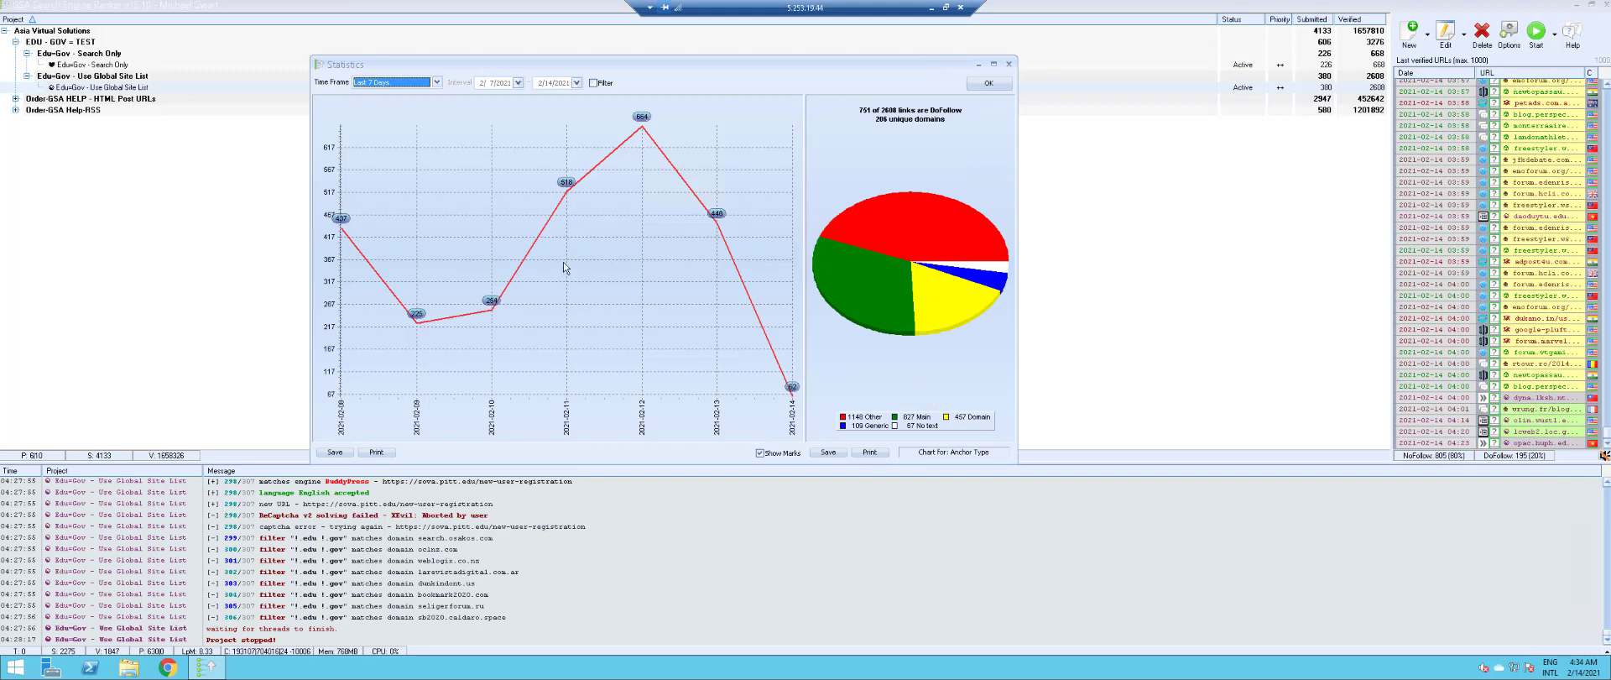
left_click(990, 85)
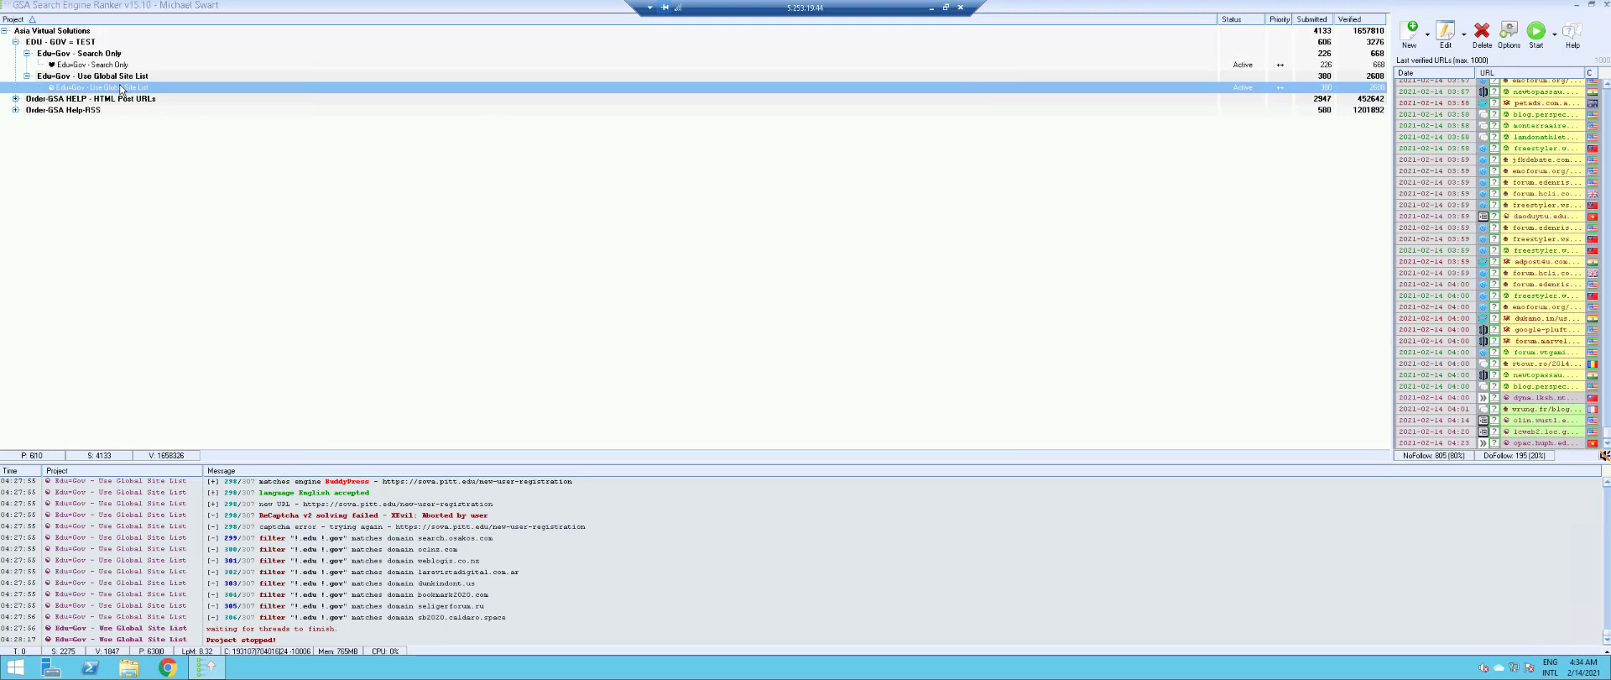
Review the target URL and filter options of the Edu+Gov - Search Only project, and close it without saving
mouse_move(122, 92)
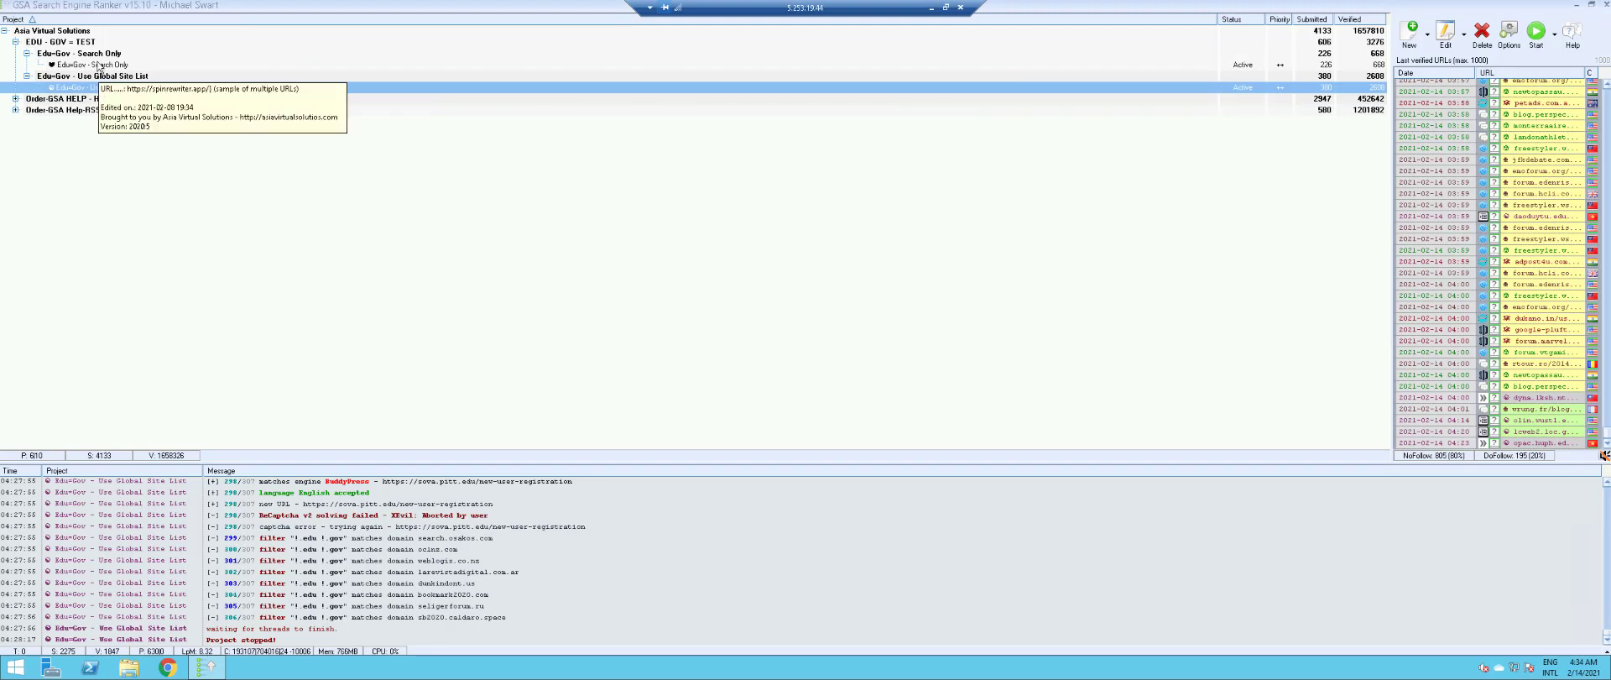
left_click(98, 66)
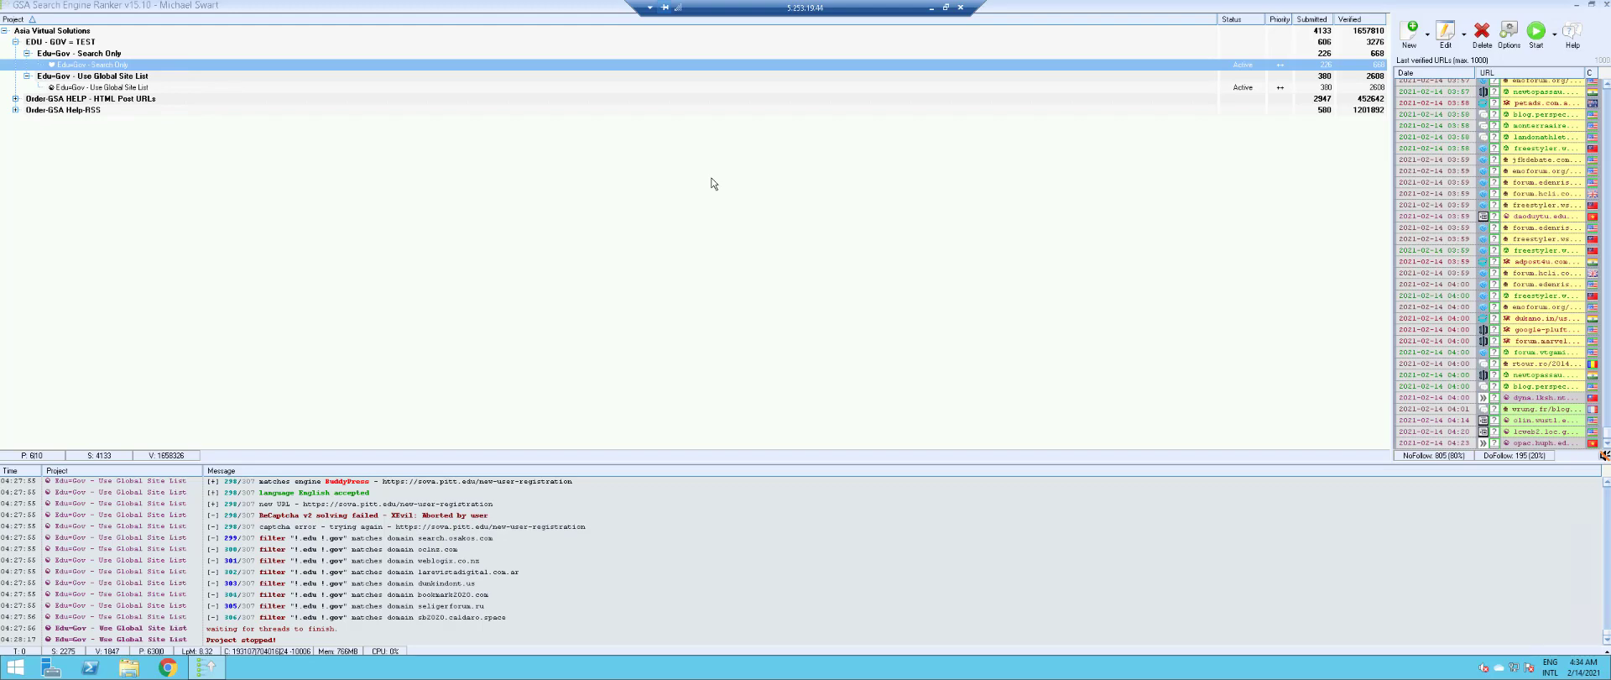
double_click(456, 64)
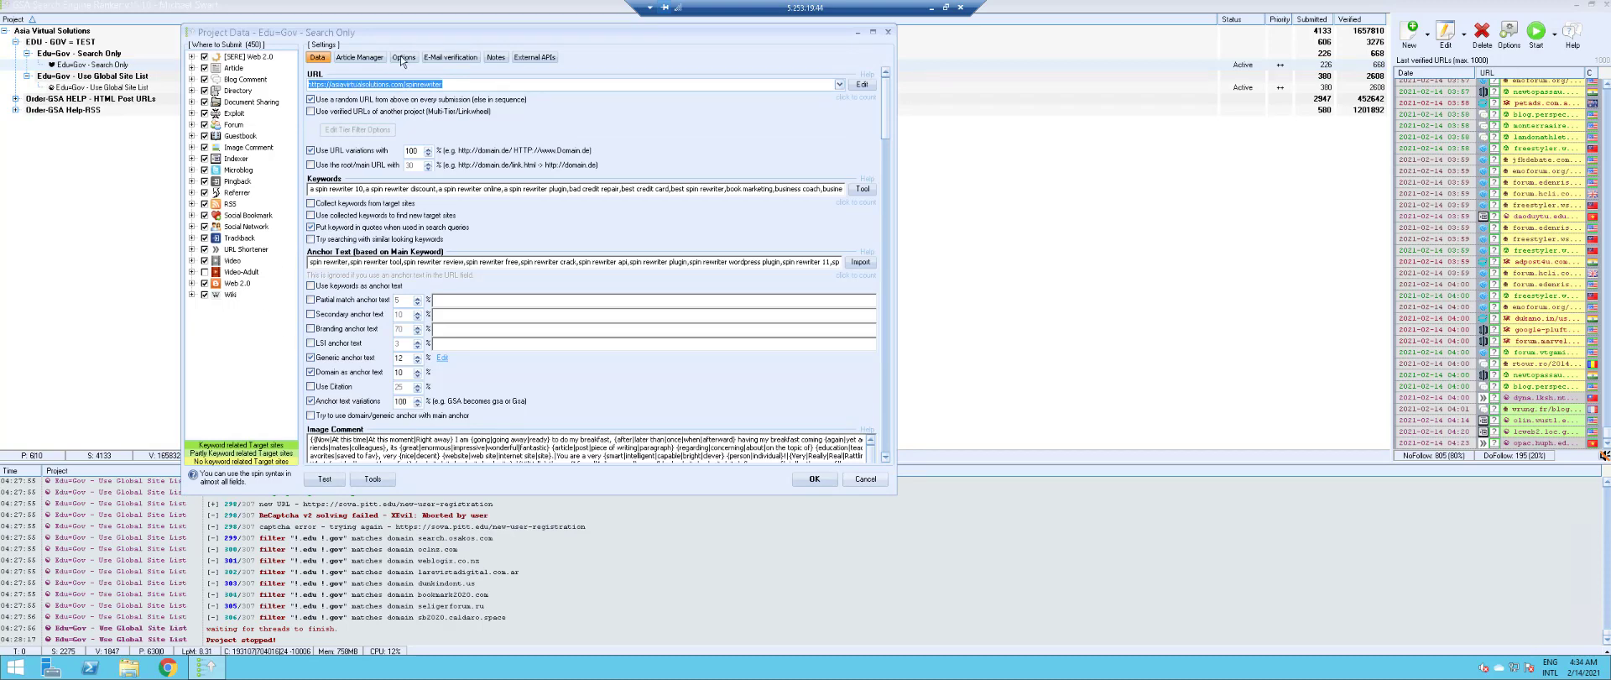
left_click(403, 54)
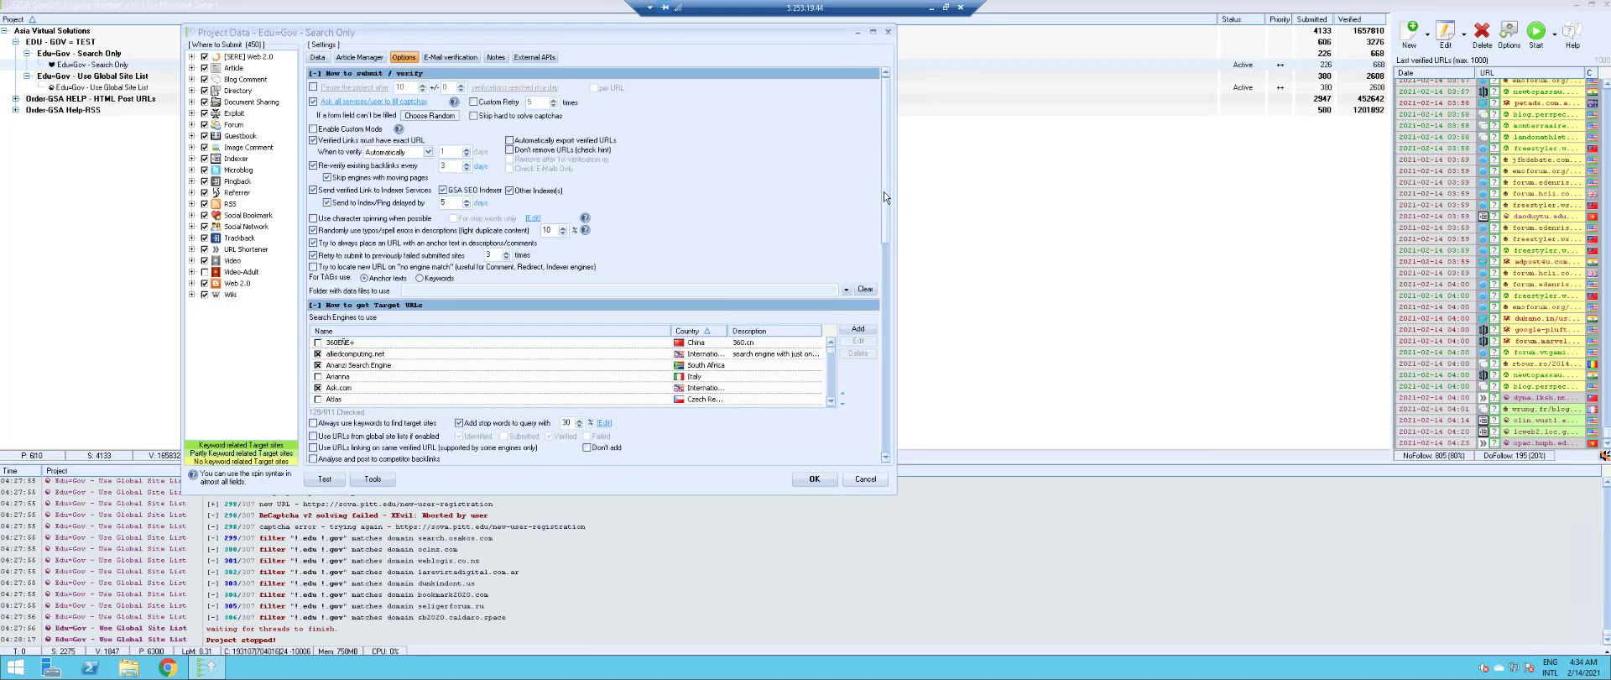
scroll(883, 192, "down", 3)
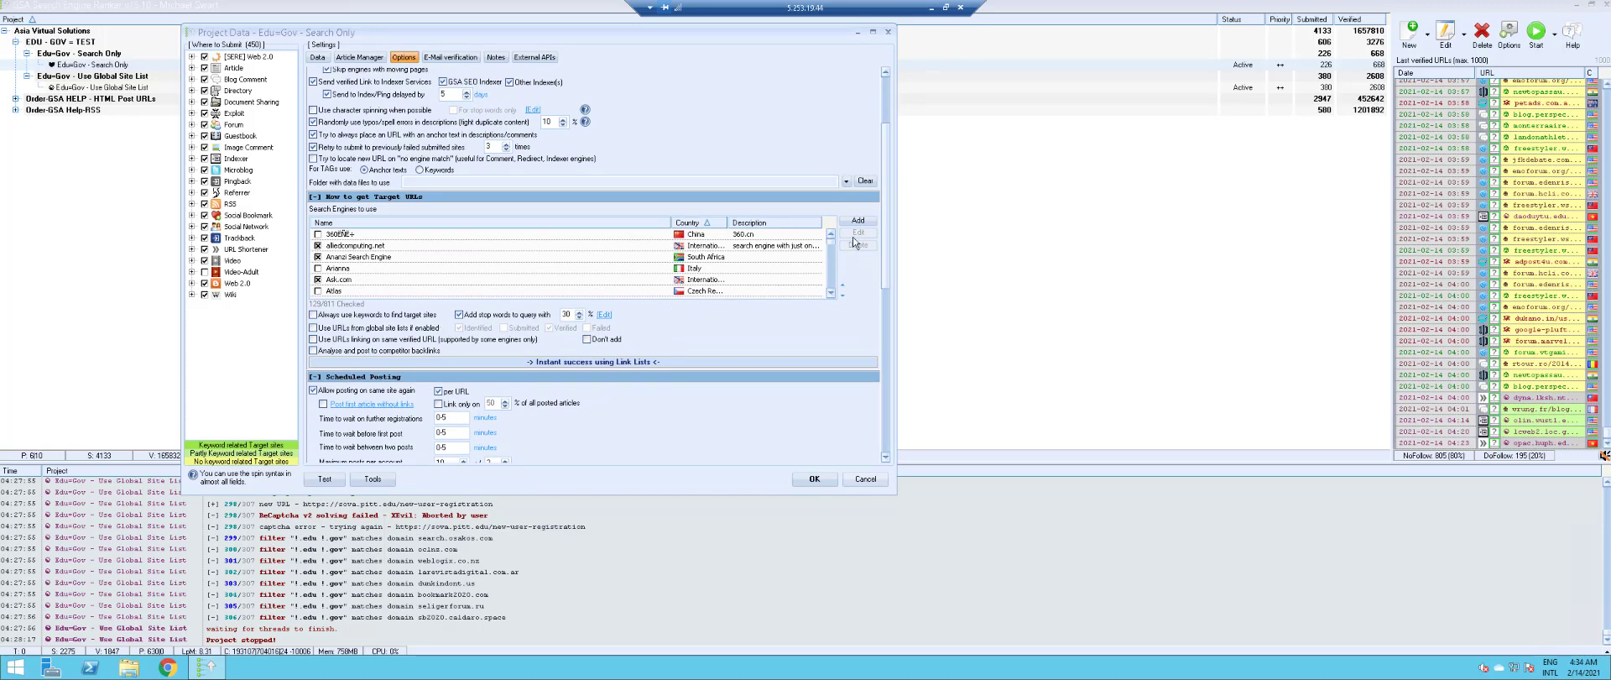
left_click_drag(886, 243, 899, 451)
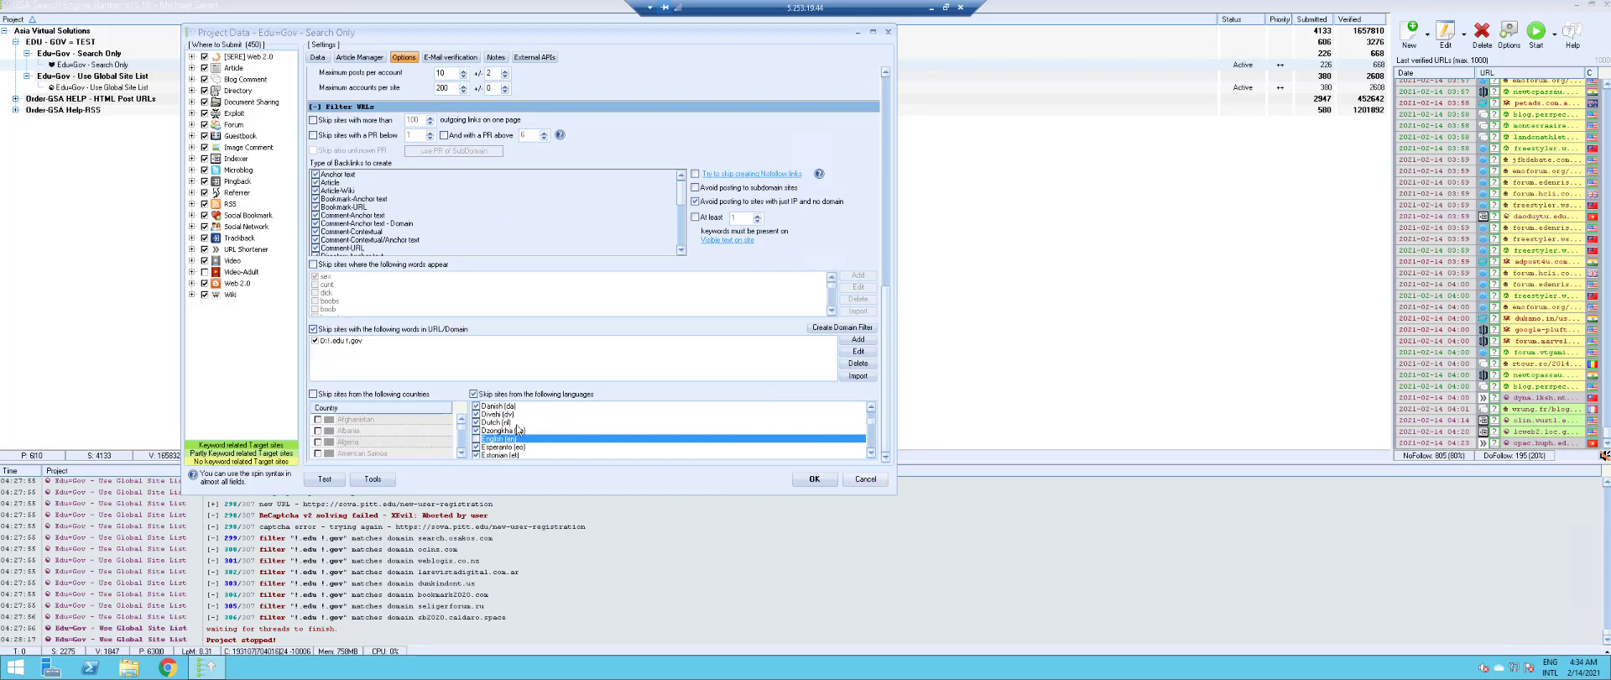
left_click(875, 481)
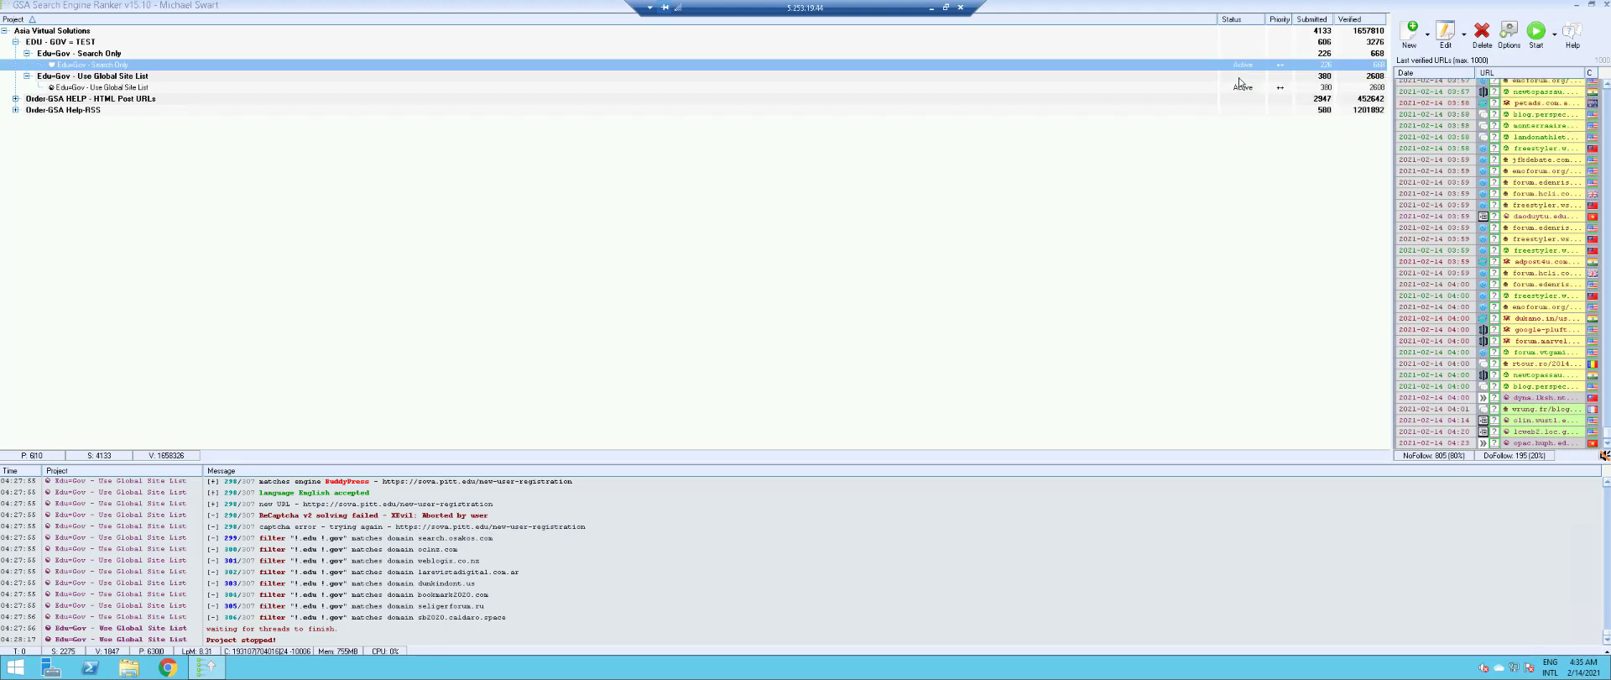
Show the verified URLs of the Edu+Gov - Search Only project and look through the whole list
right_click(666, 66)
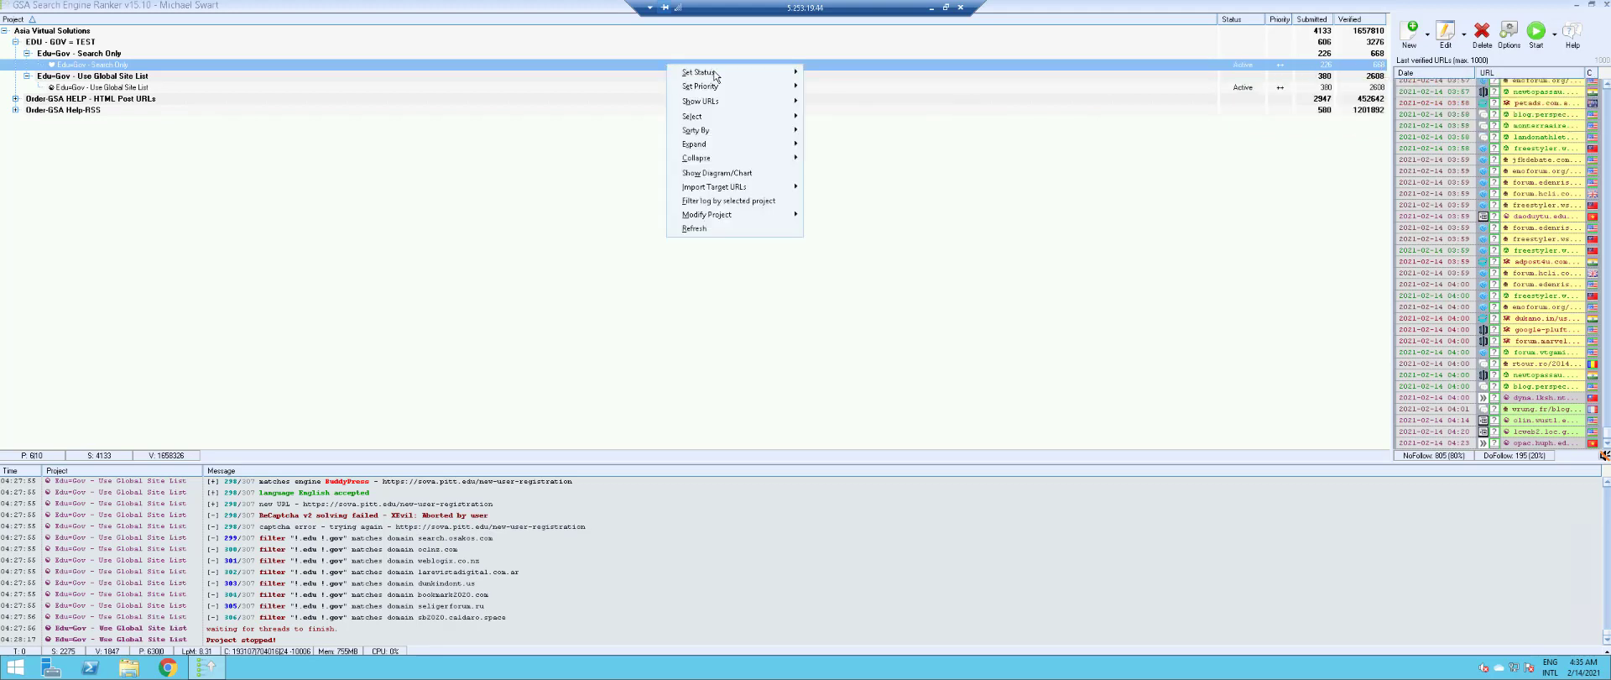
mouse_move(735, 100)
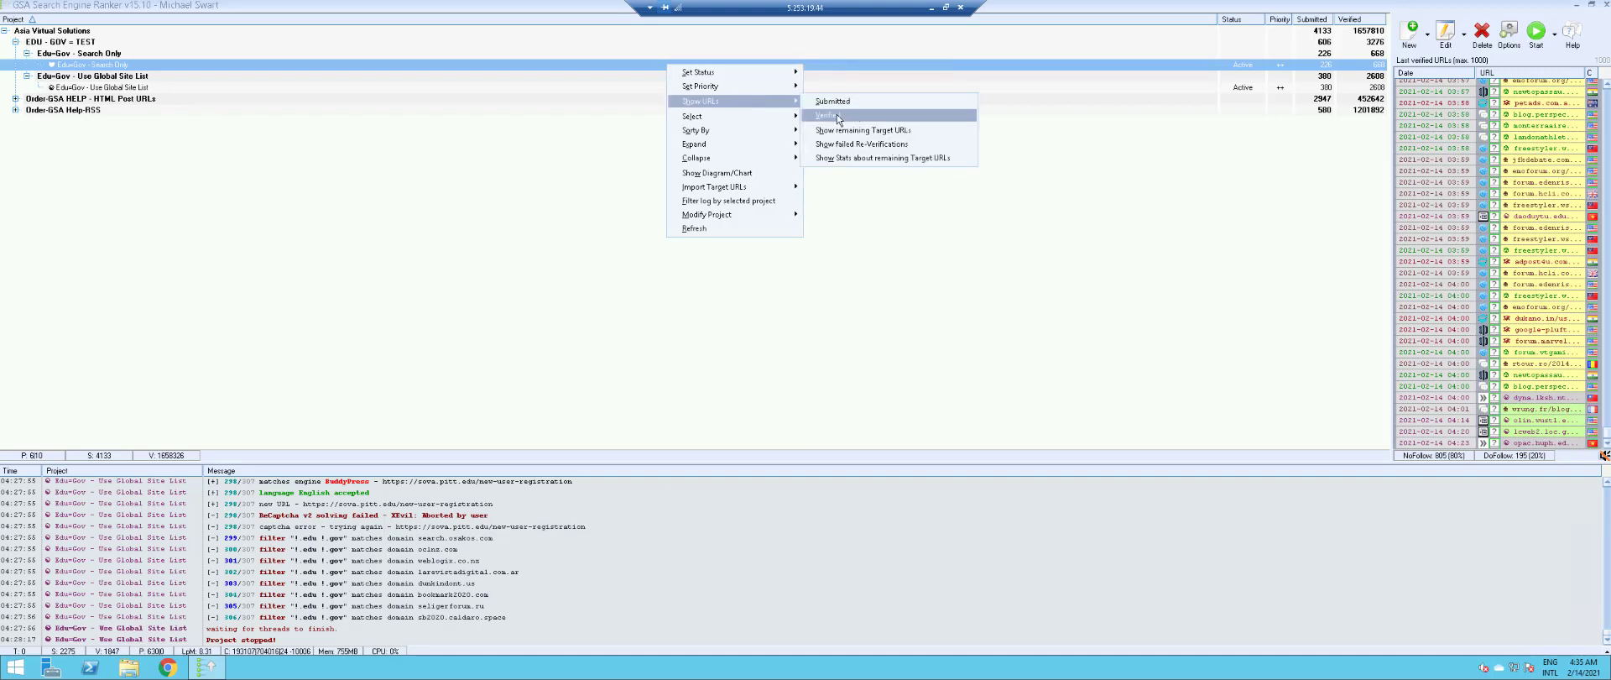
left_click(837, 114)
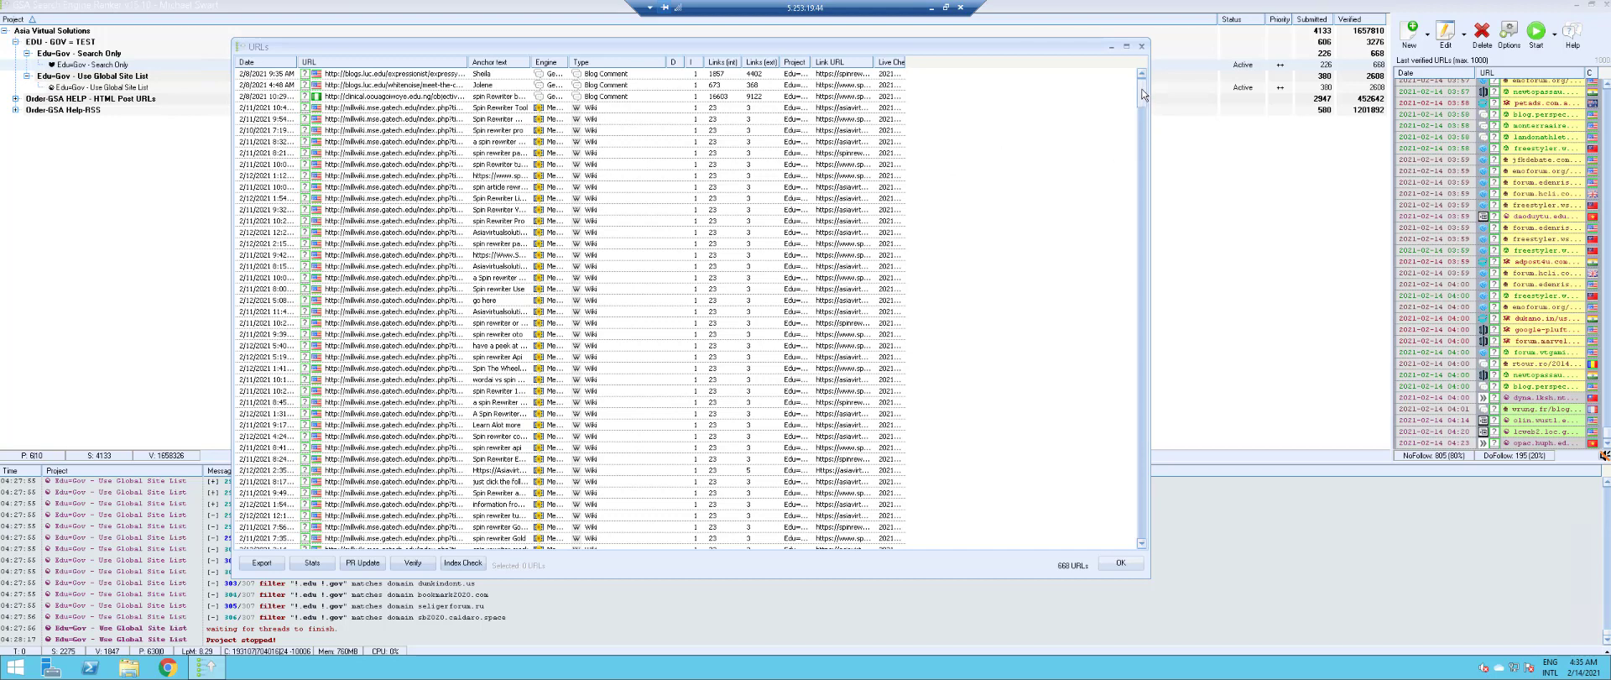
left_click_drag(1143, 95, 1135, 274)
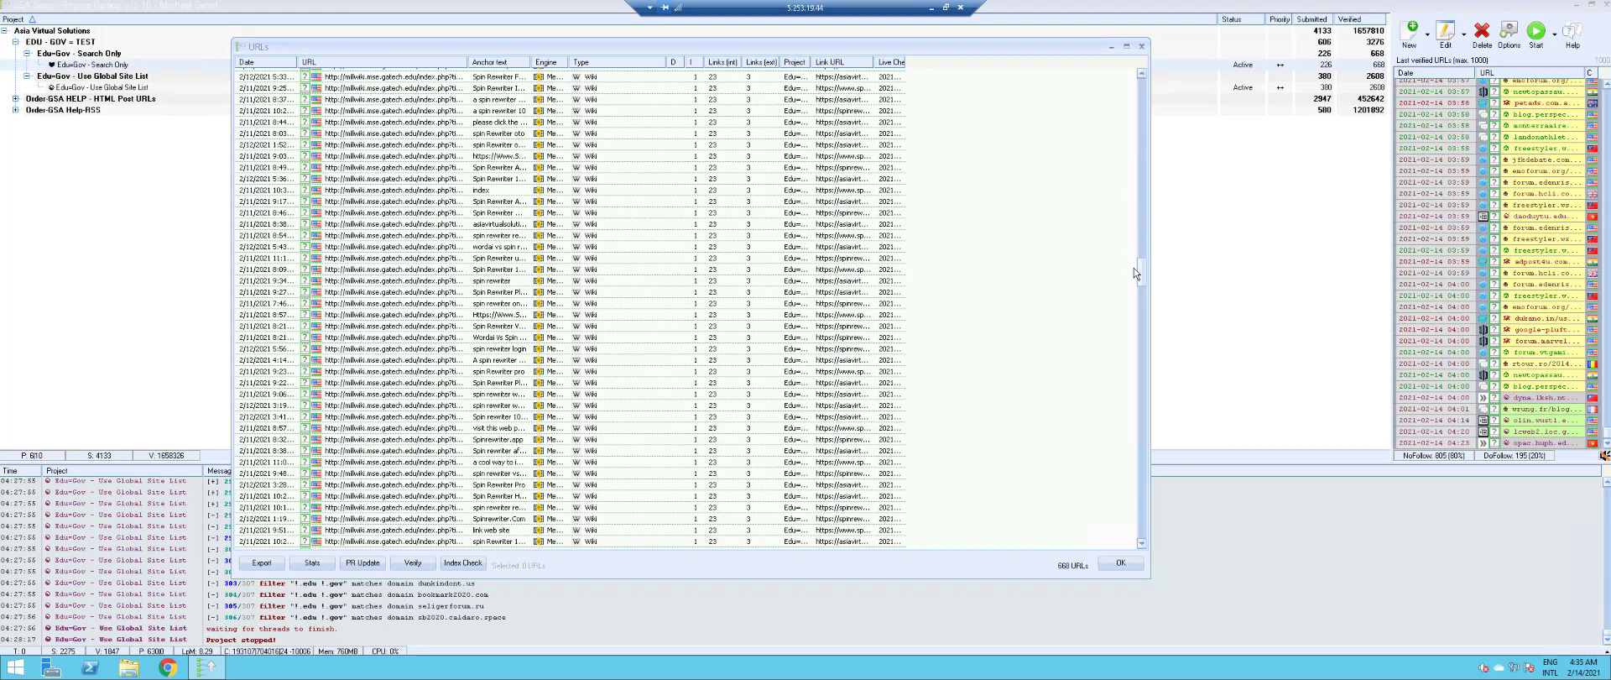
left_click_drag(1143, 270, 1116, 611)
left_click_drag(1120, 544, 1141, 391)
scroll(985, 249, "up", 7)
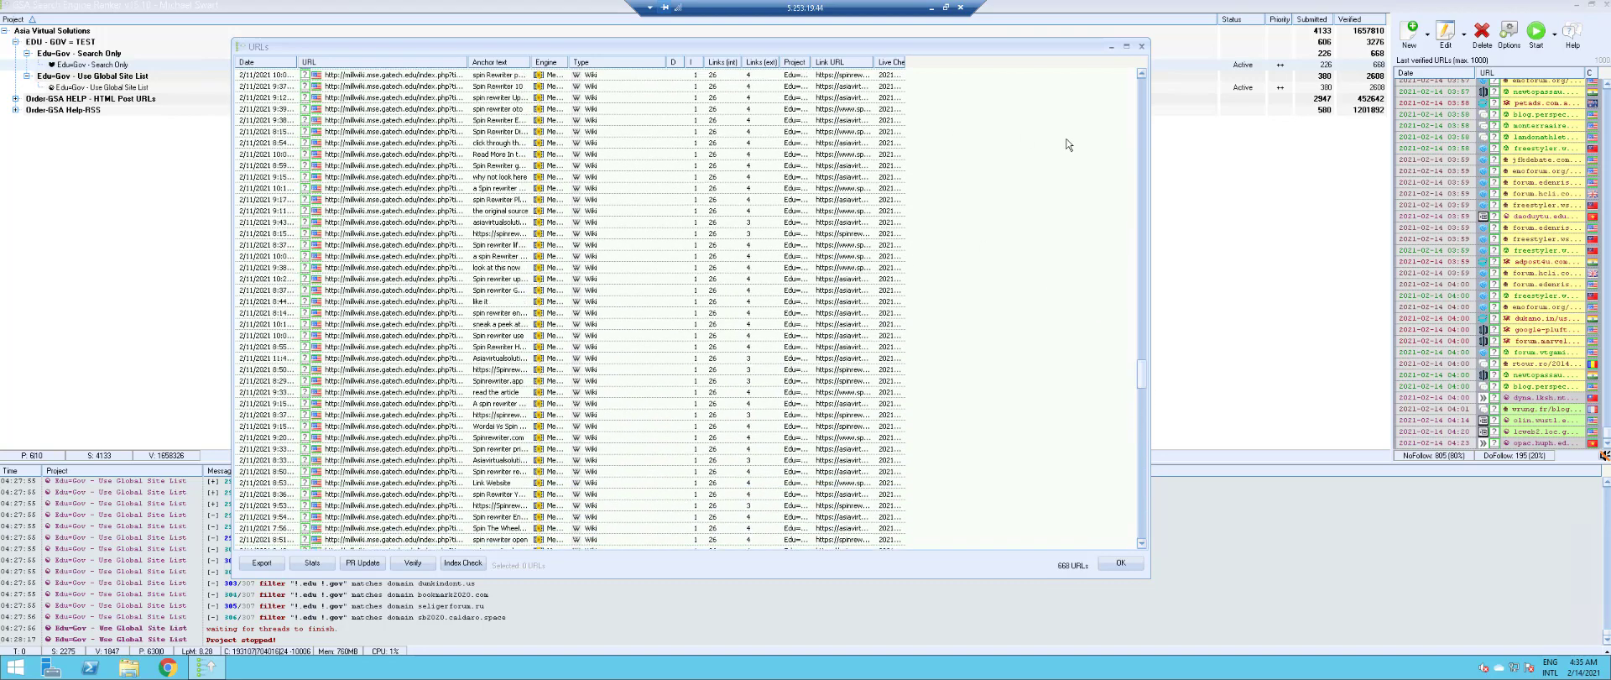
Sort the verified URLs by Type, widen the Engine column to read the engine names, and close the list
left_click(606, 63)
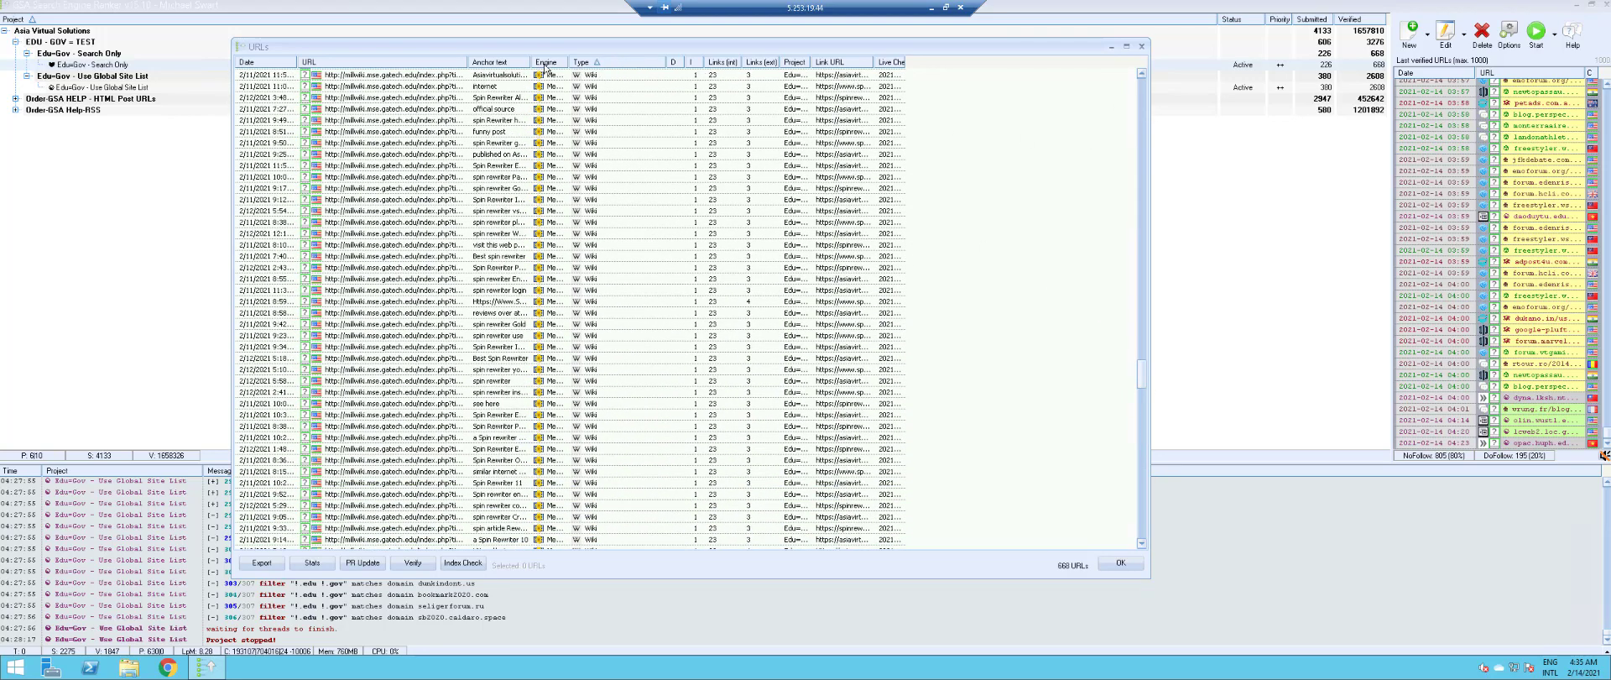
left_click_drag(570, 65, 652, 66)
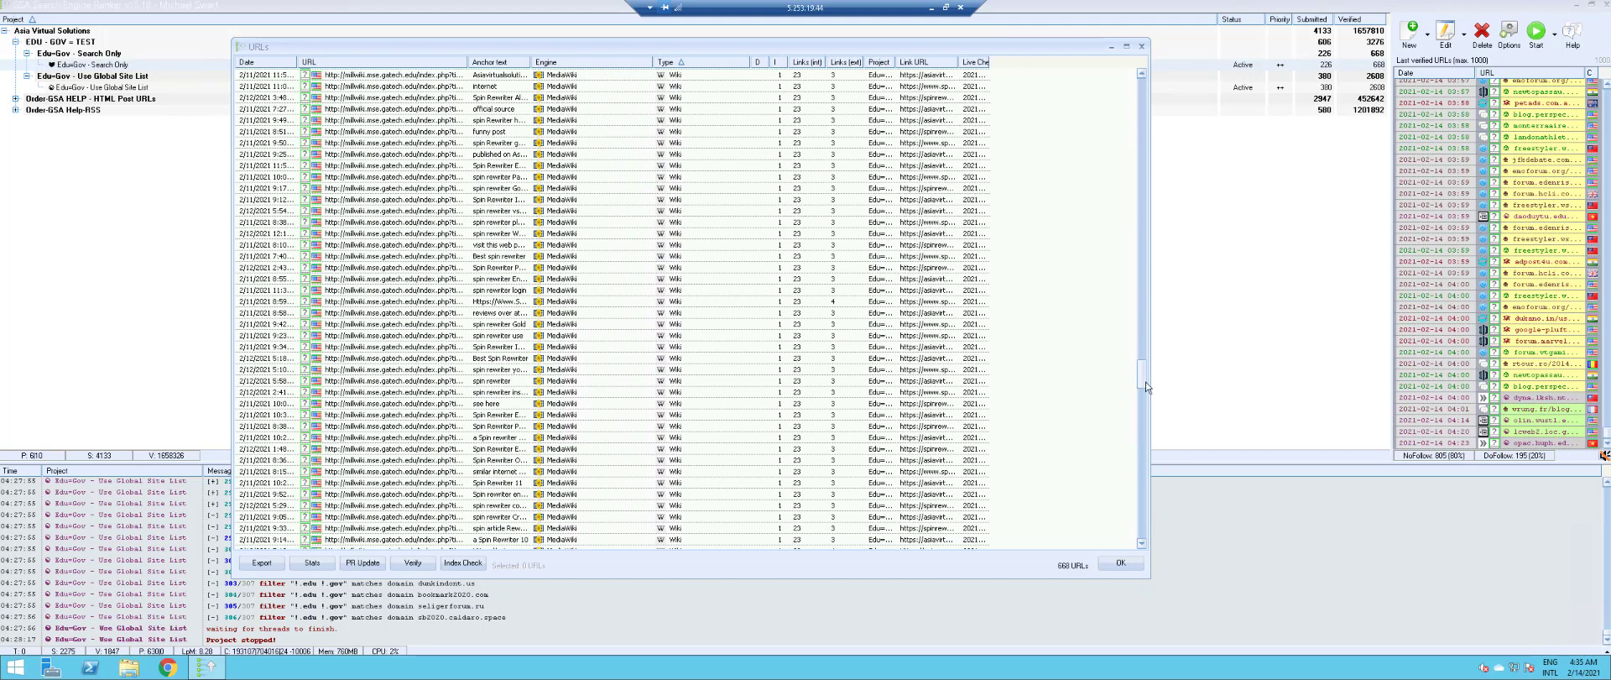
left_click_drag(1146, 381, 1148, 43)
left_click(1123, 565)
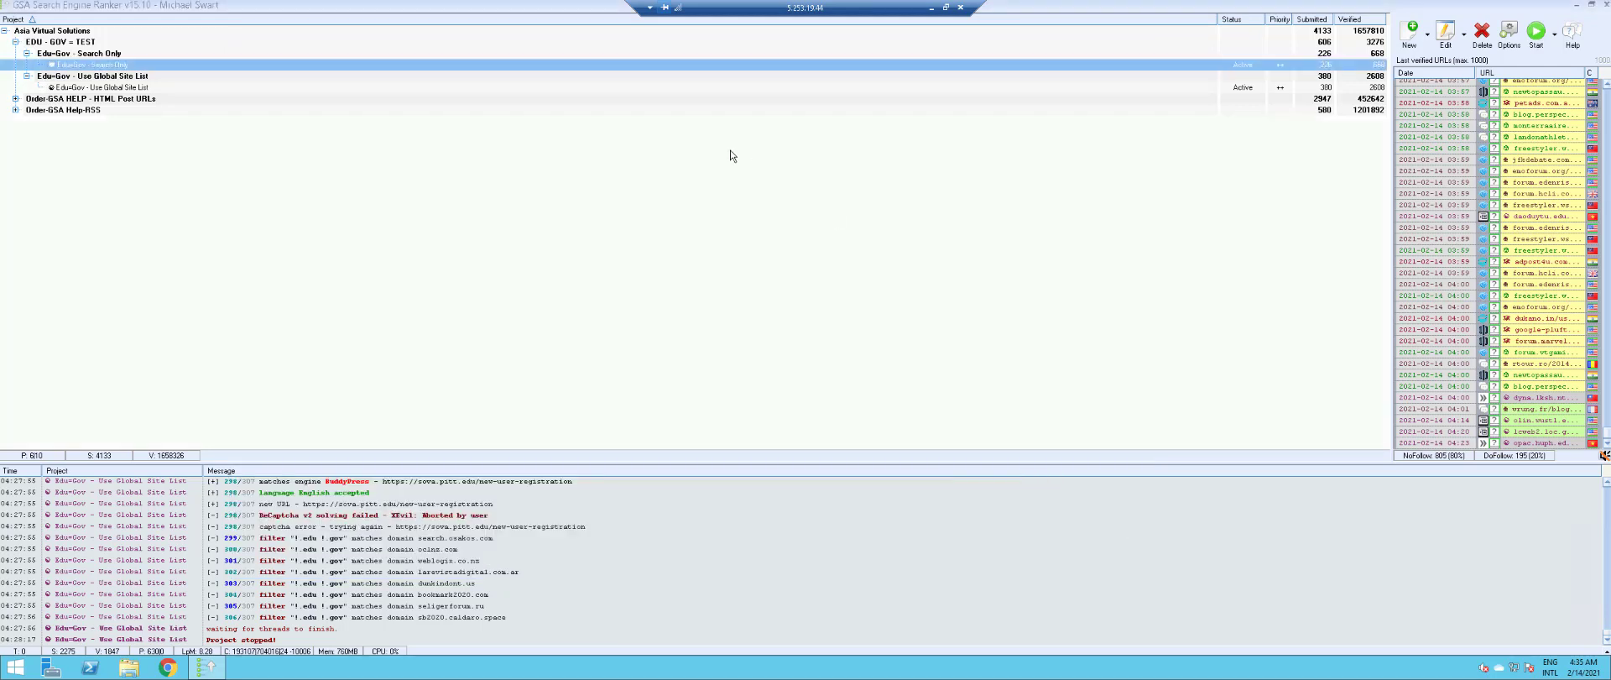
Show the diagram of the Edu+Gov - Search Only project's links and break the pie chart down by Engine
right_click(719, 68)
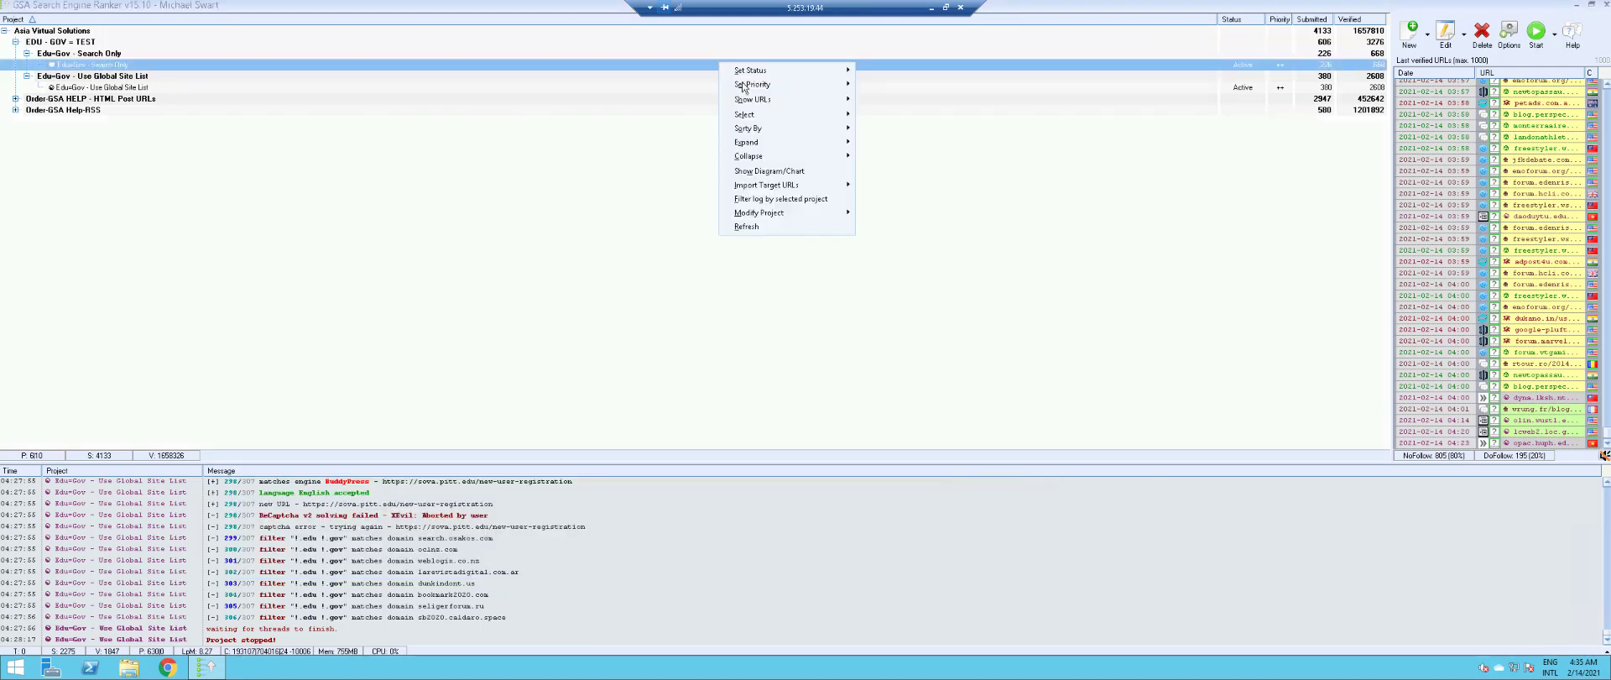
mouse_move(808, 138)
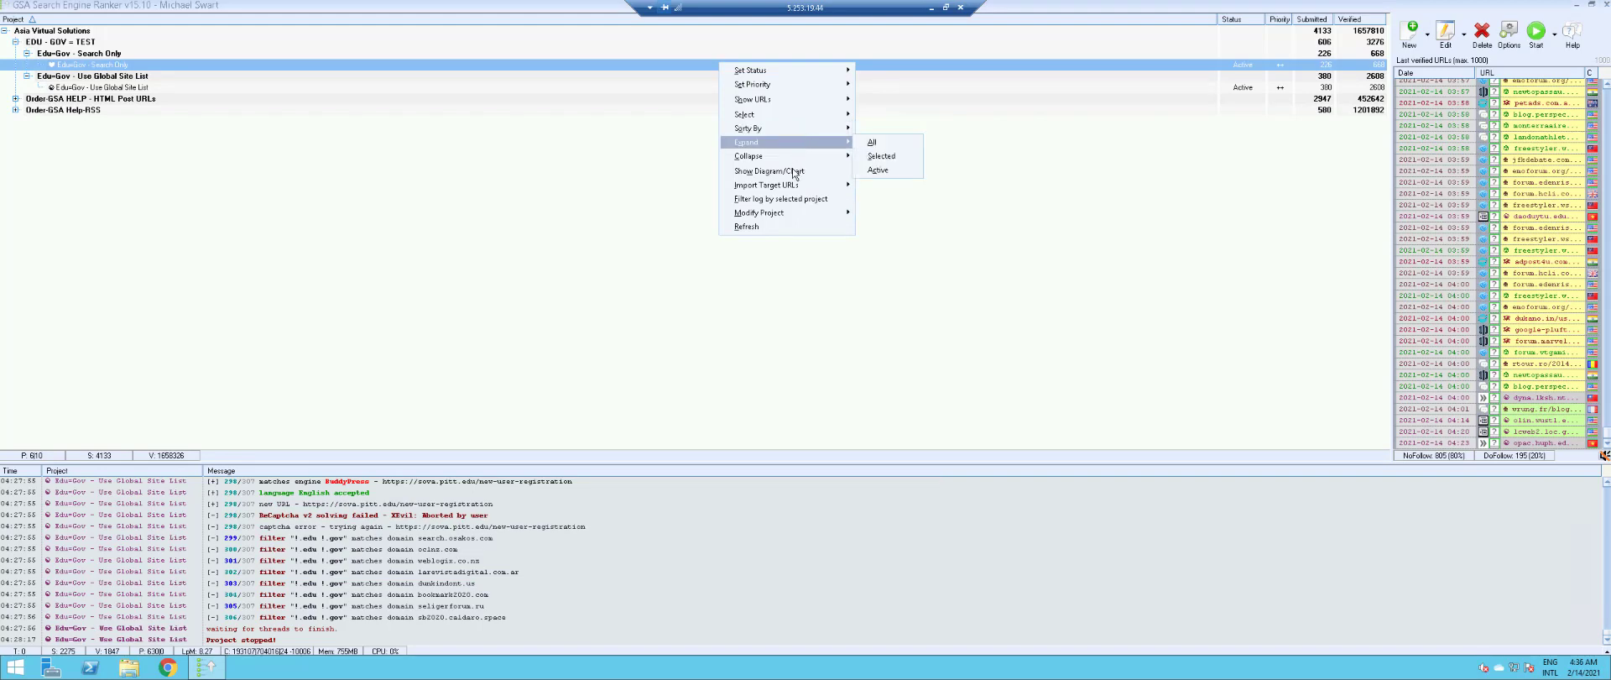
left_click(792, 170)
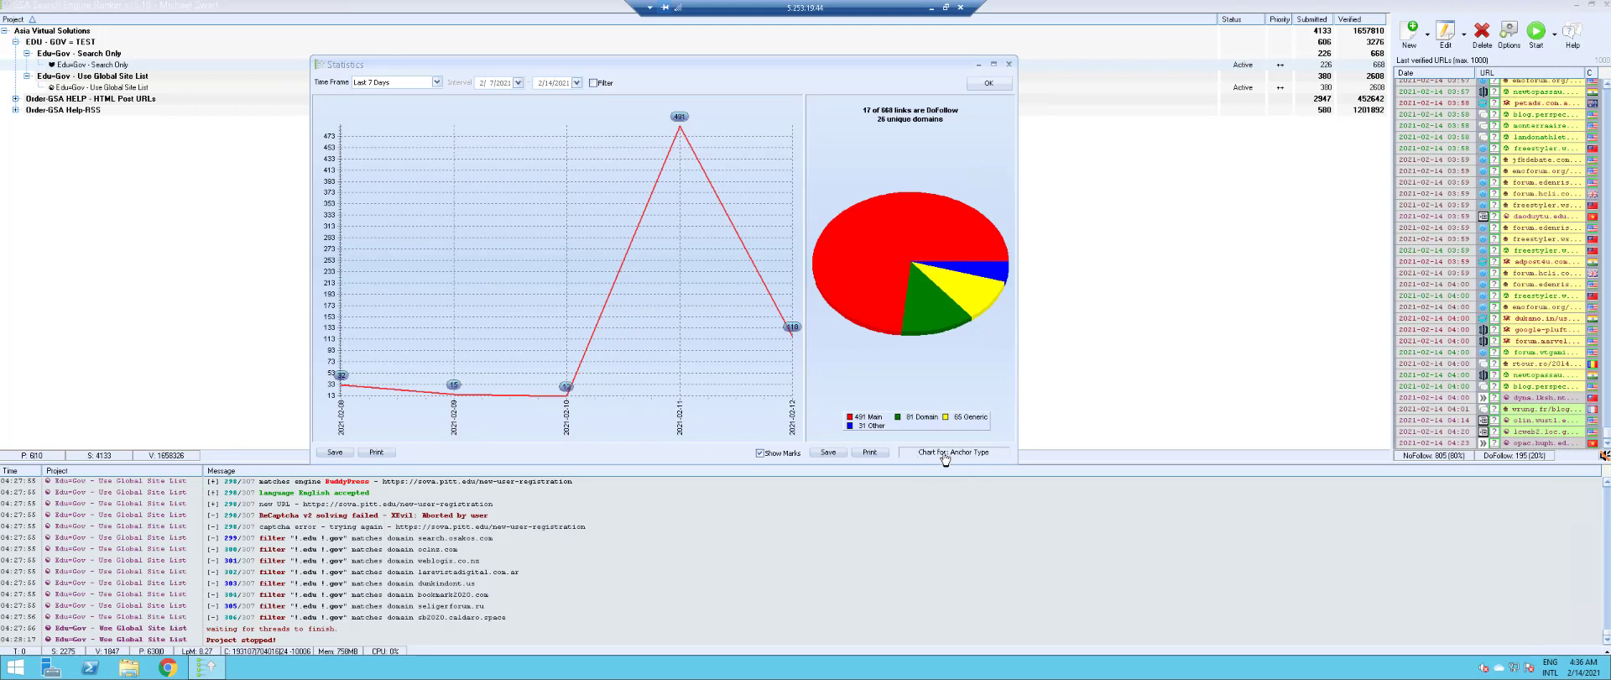
left_click(945, 458)
left_click(933, 467)
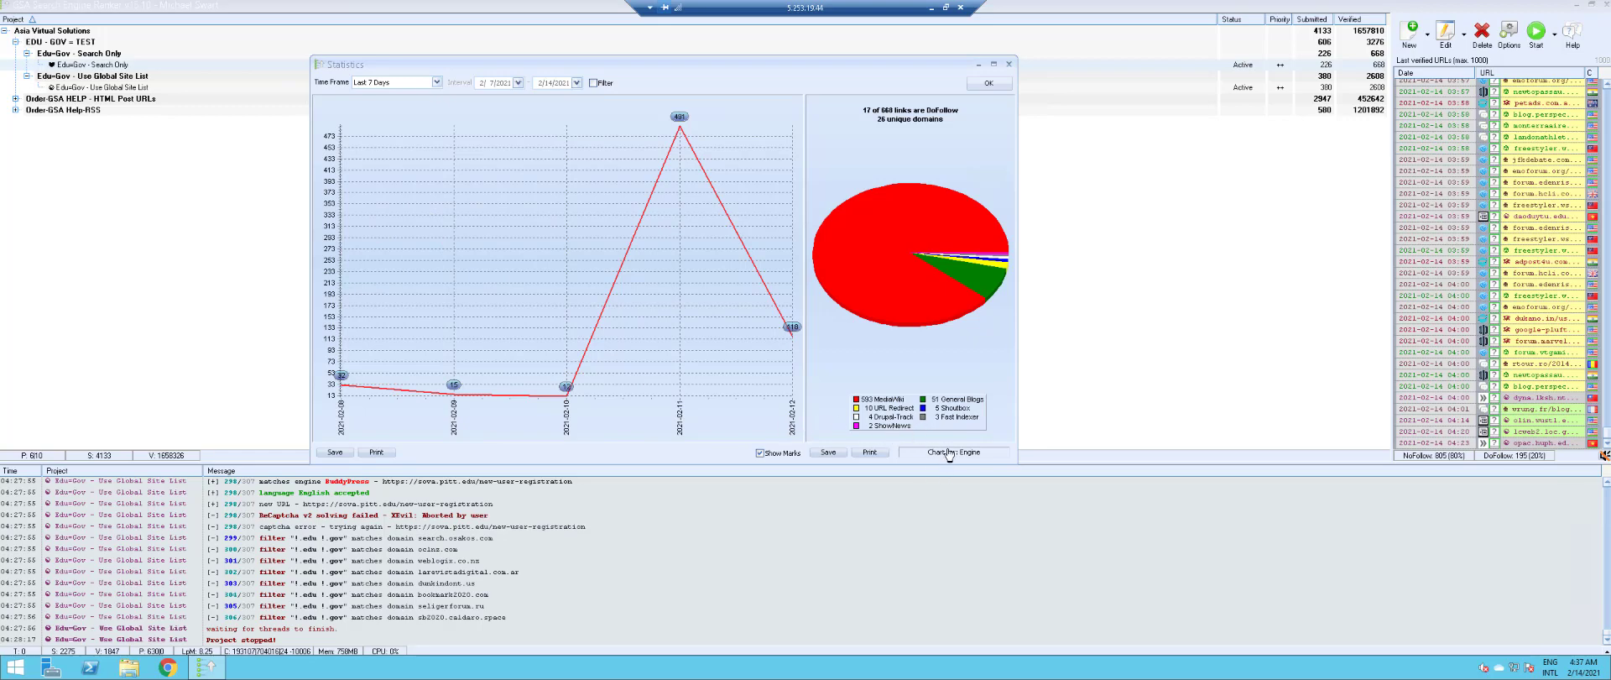
Break the pie chart of the Edu+Gov - Search Only links down by Anchor Type and by Top Level Domain
left_click(949, 454)
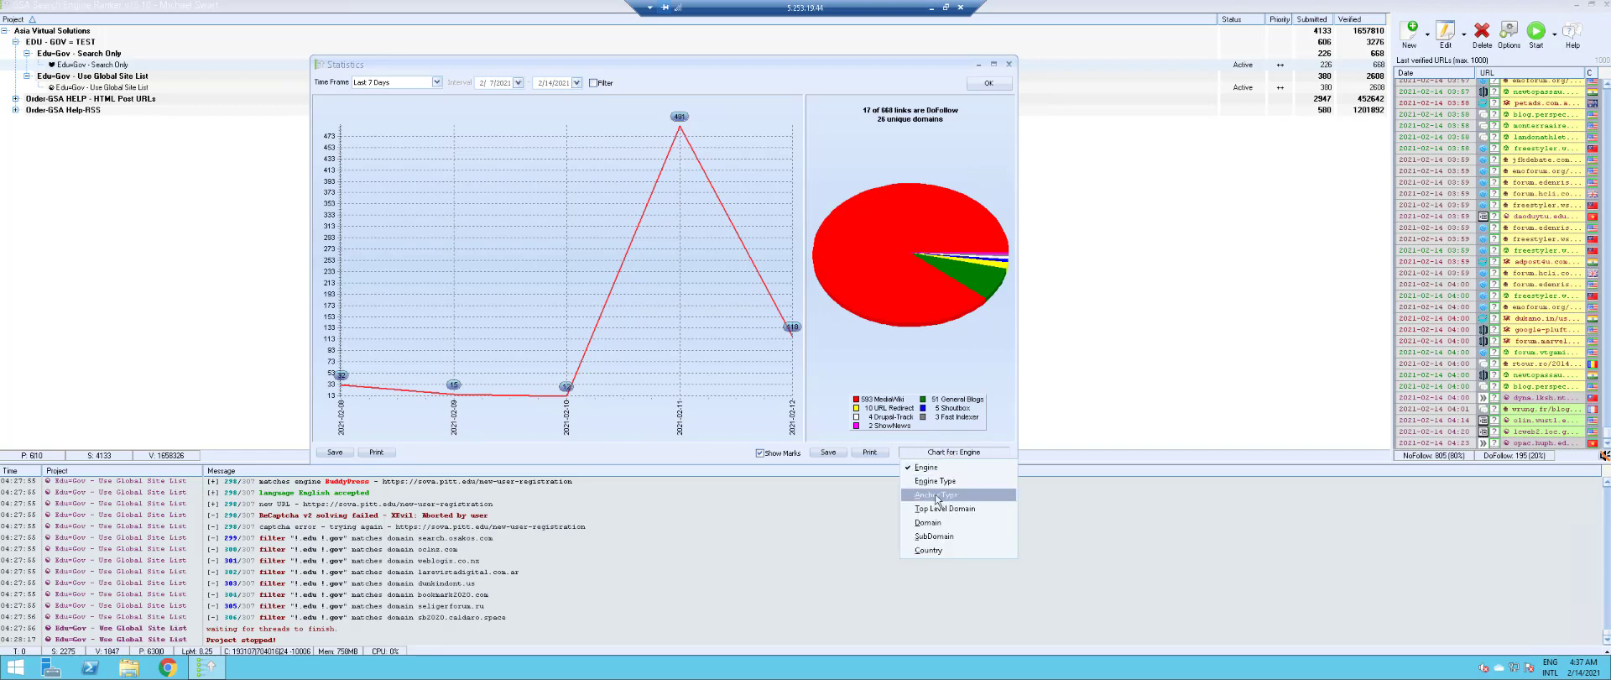
left_click(938, 496)
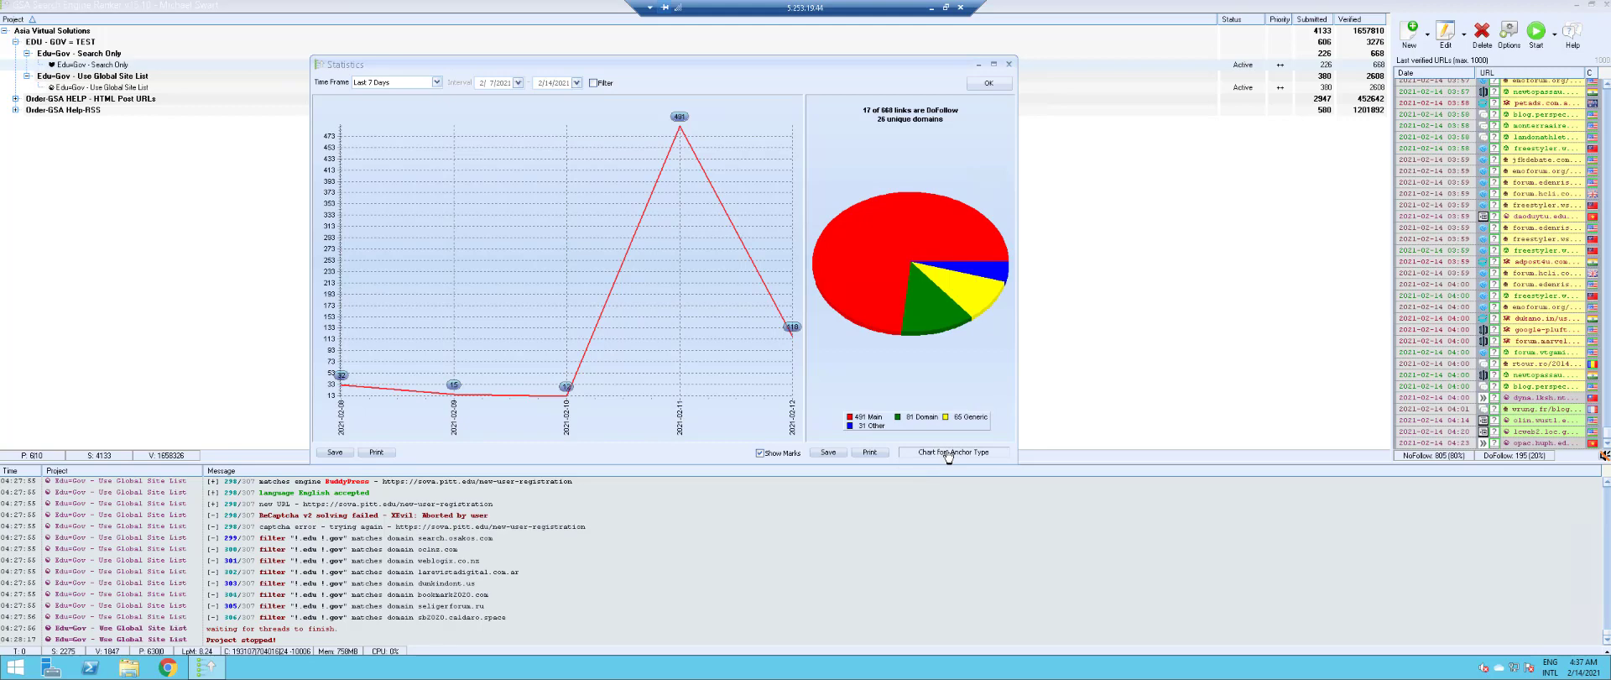
left_click(949, 454)
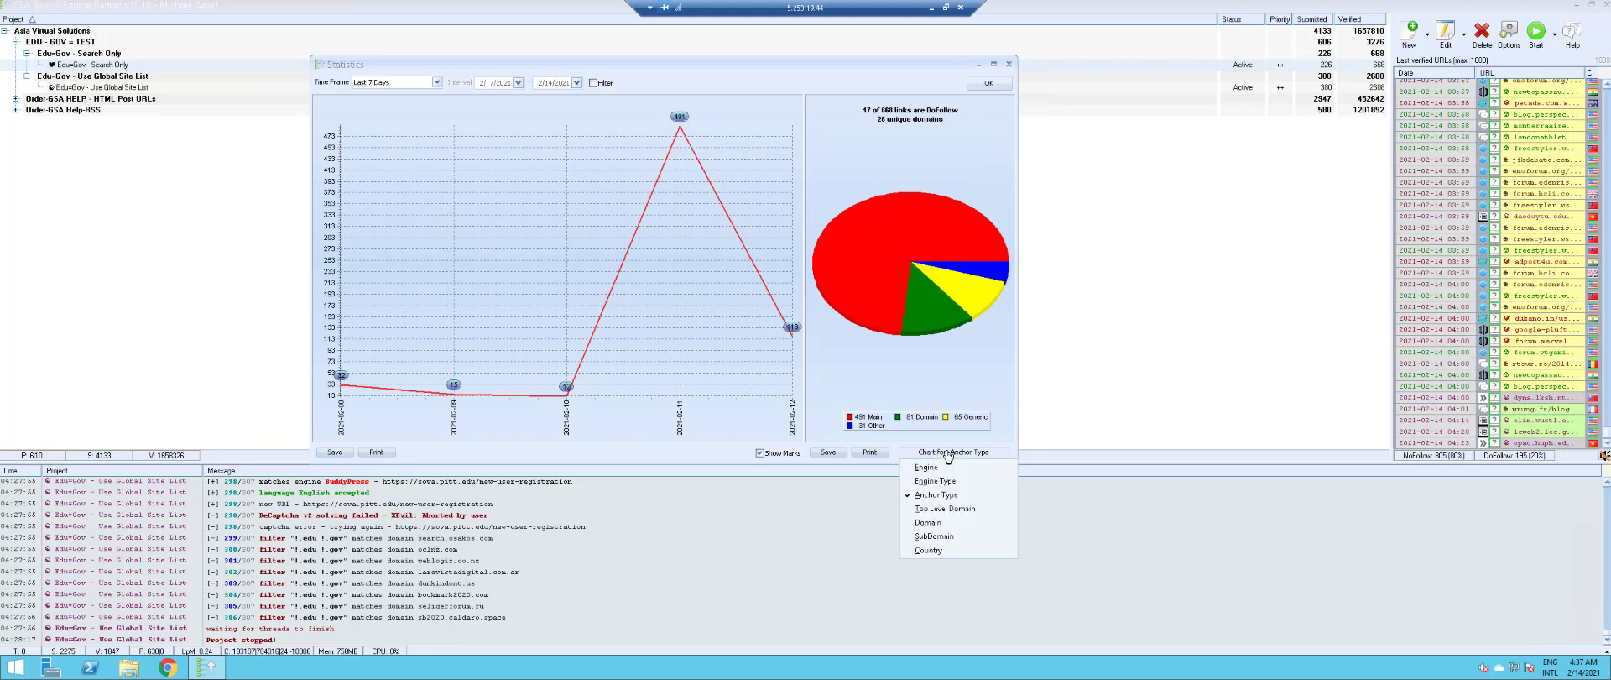
left_click(957, 509)
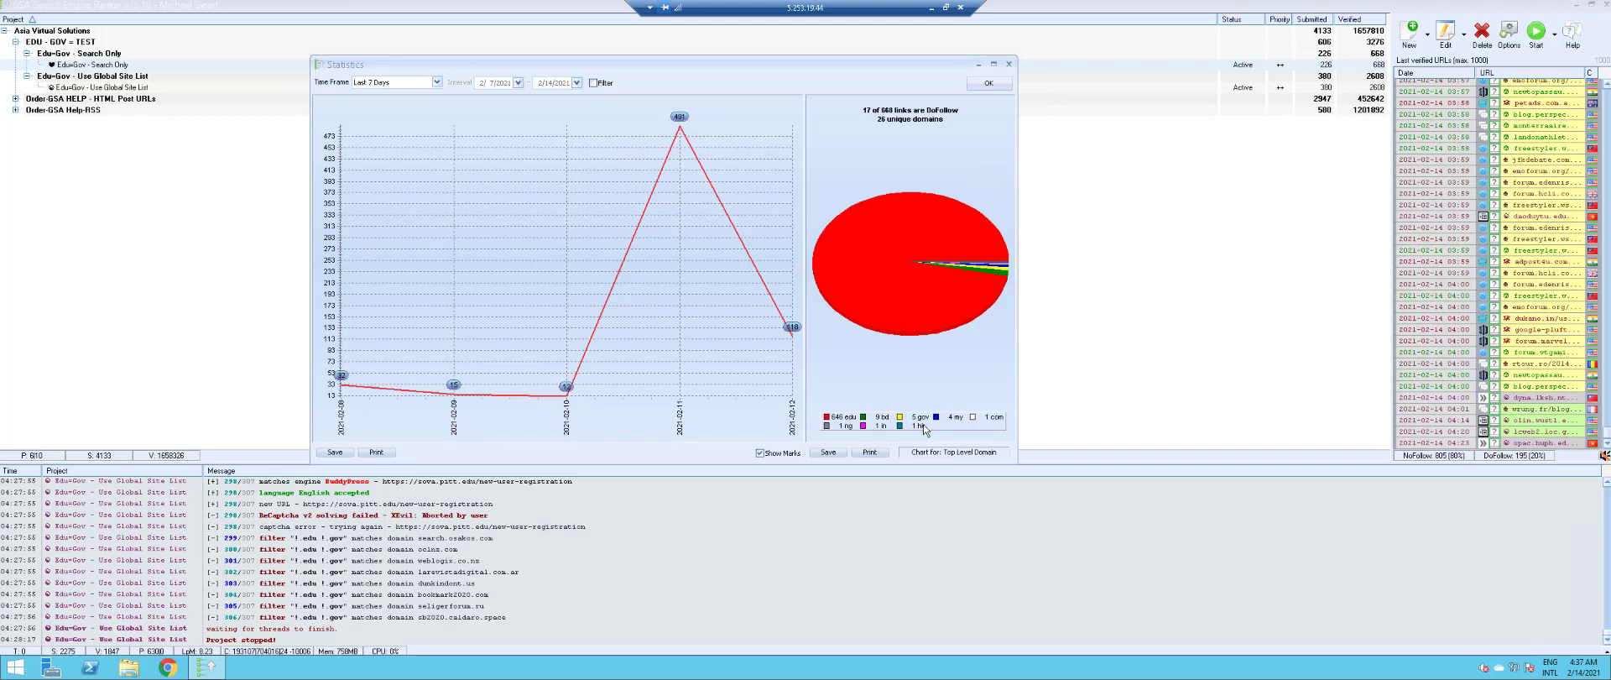
Chart the project's links by Domain and by Country, and close the statistics
left_click(946, 454)
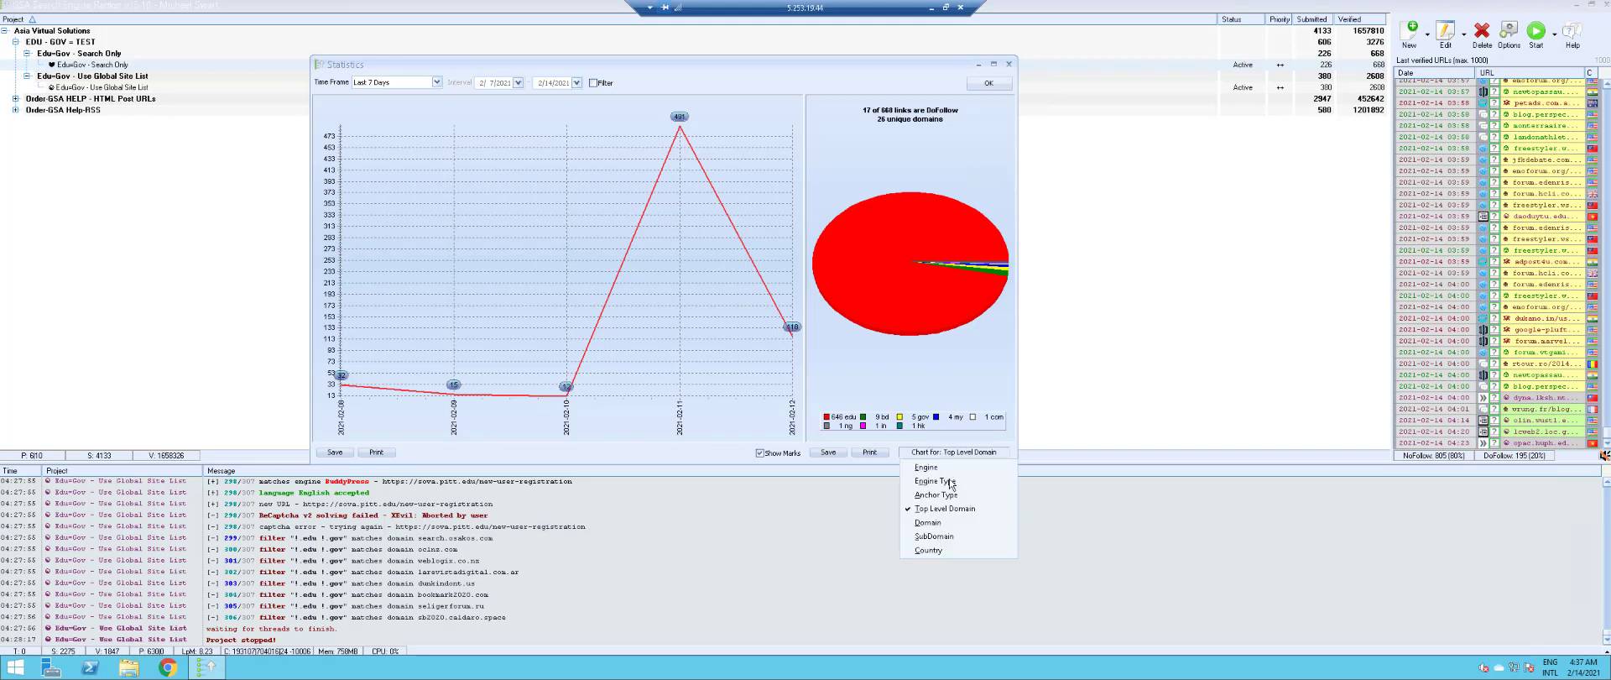
left_click(936, 523)
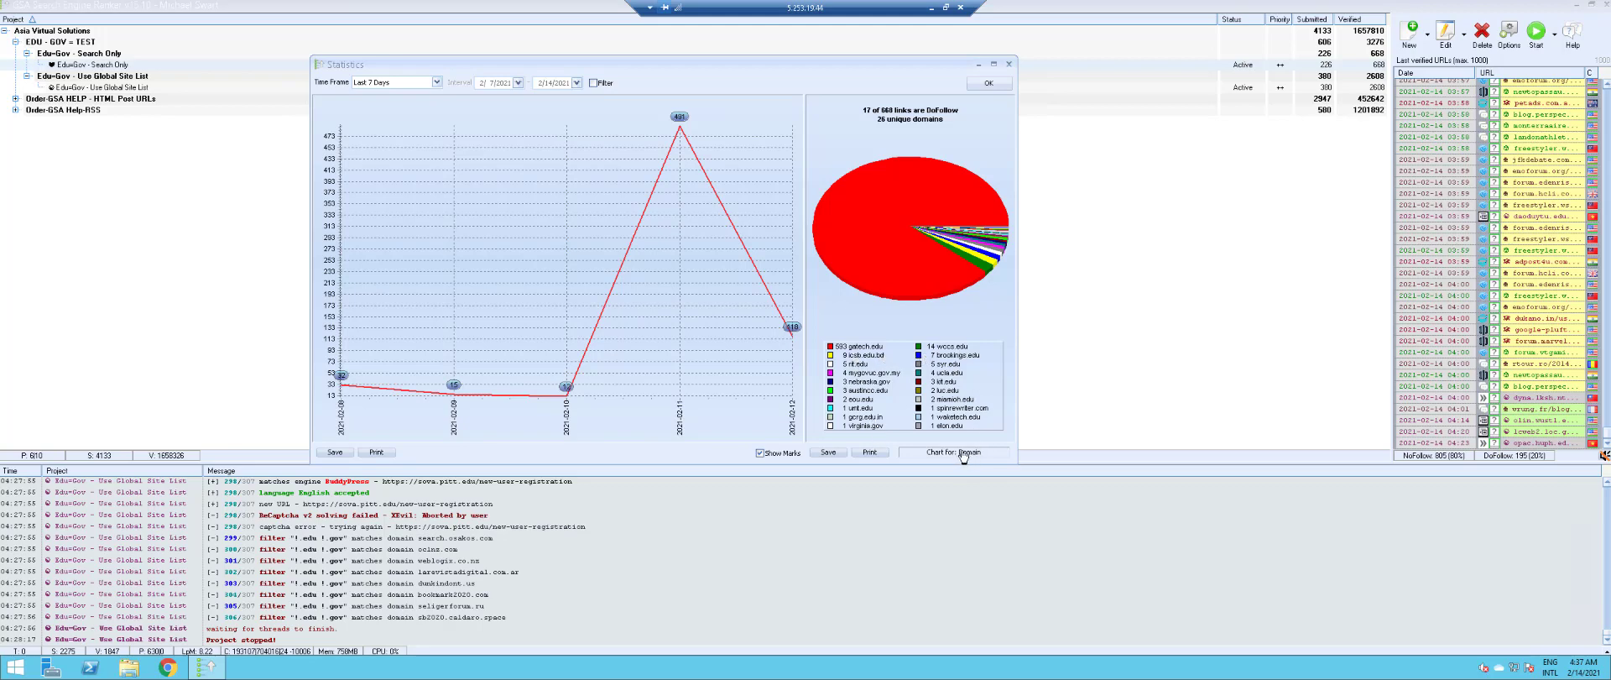
left_click(963, 453)
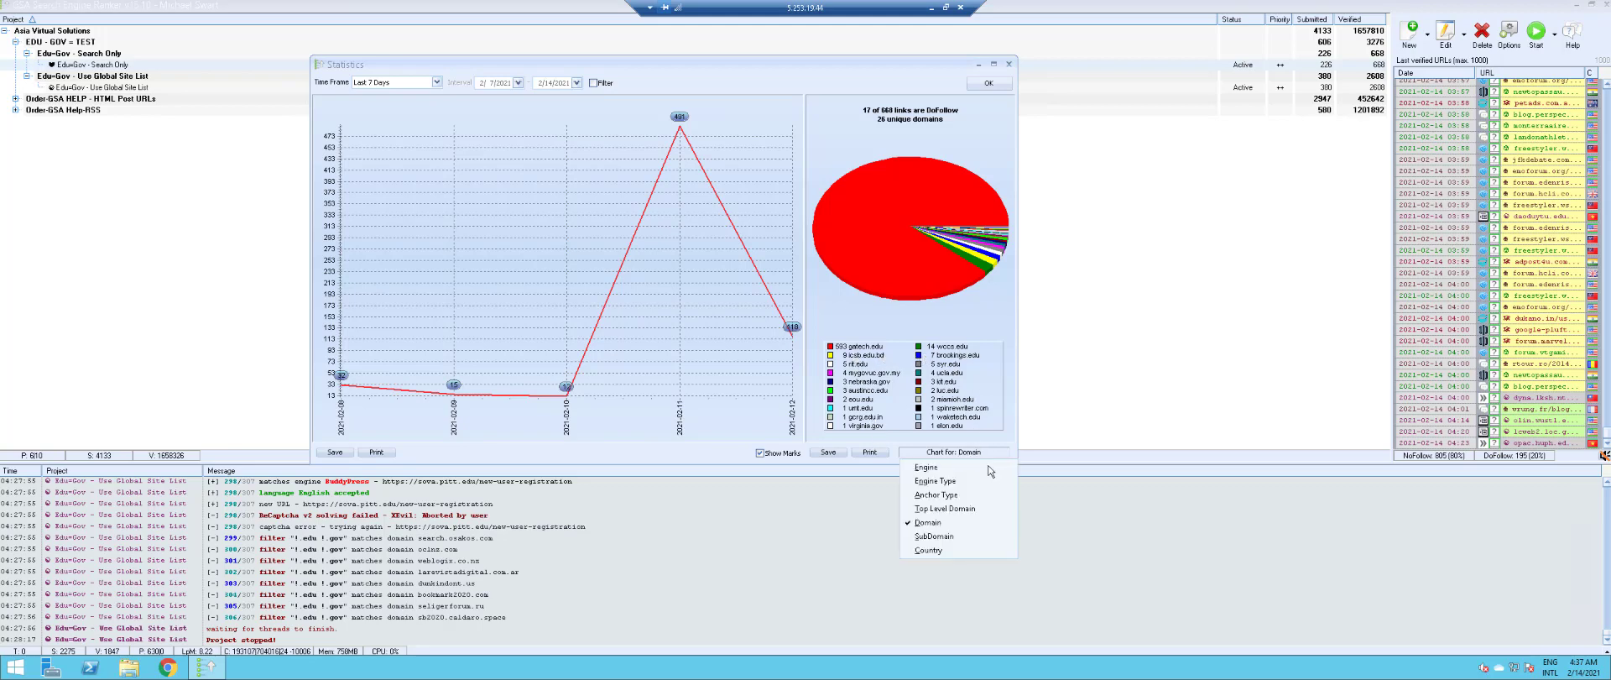
left_click(933, 551)
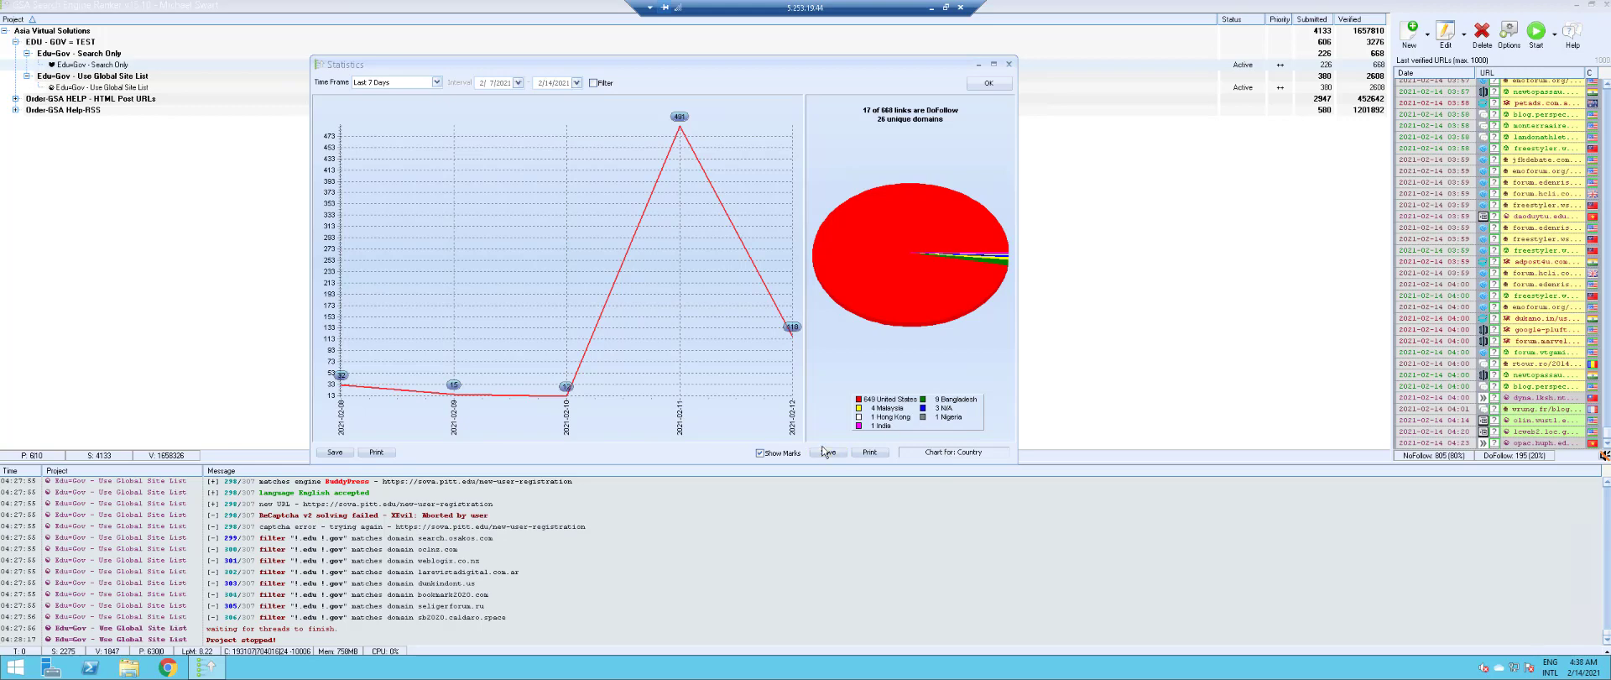
left_click(990, 83)
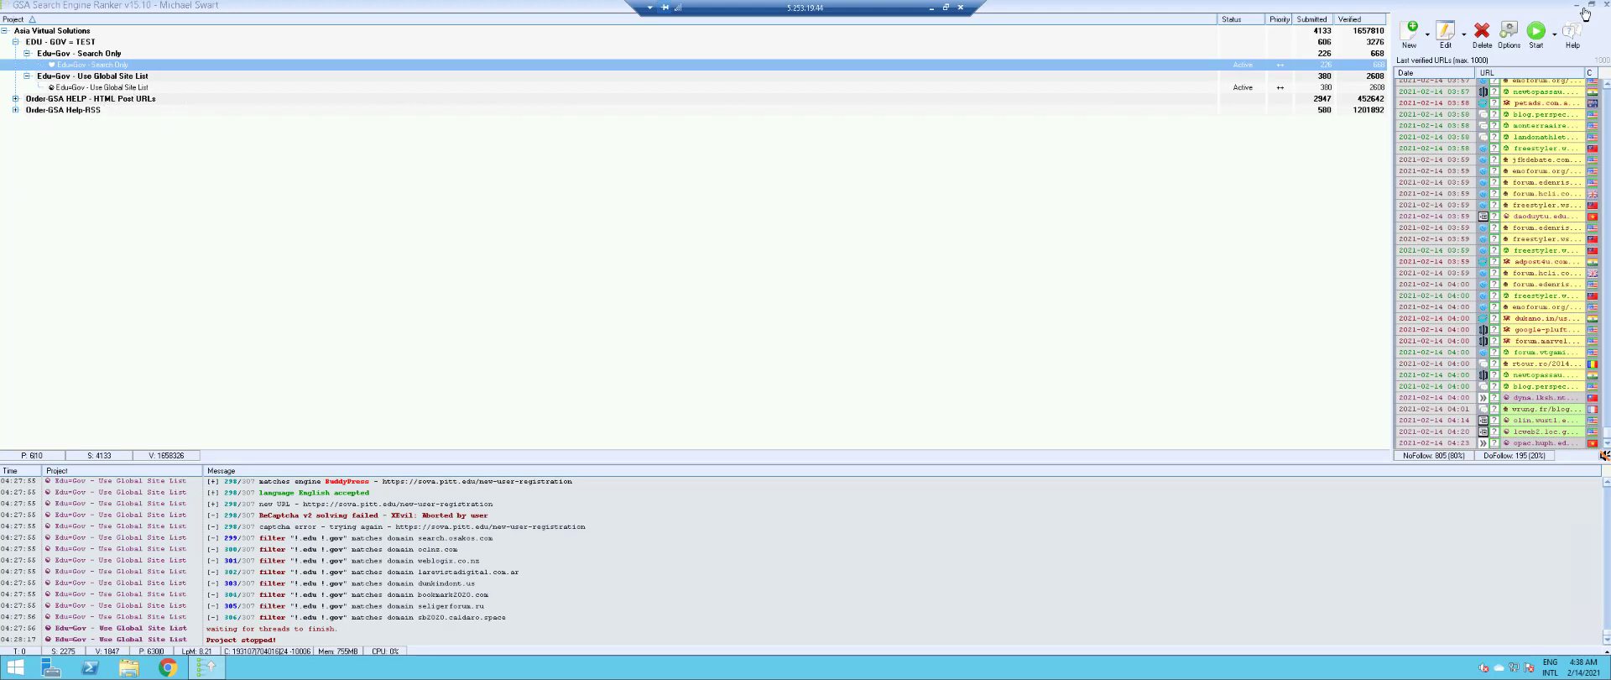
Open the Edu+Gov - Use Global Site List project and review its data and options through to the URL filters
left_click(138, 87)
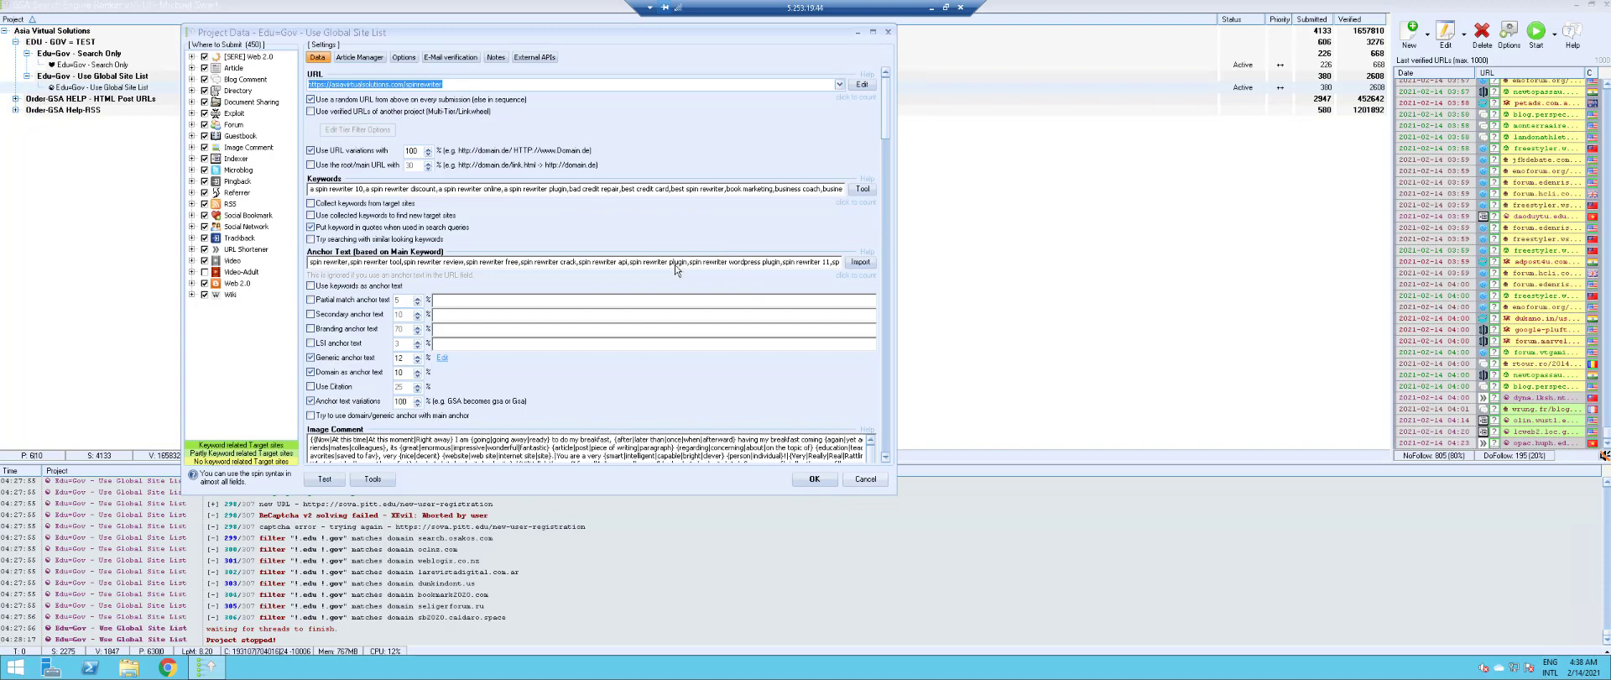
left_click_drag(887, 126, 899, 280)
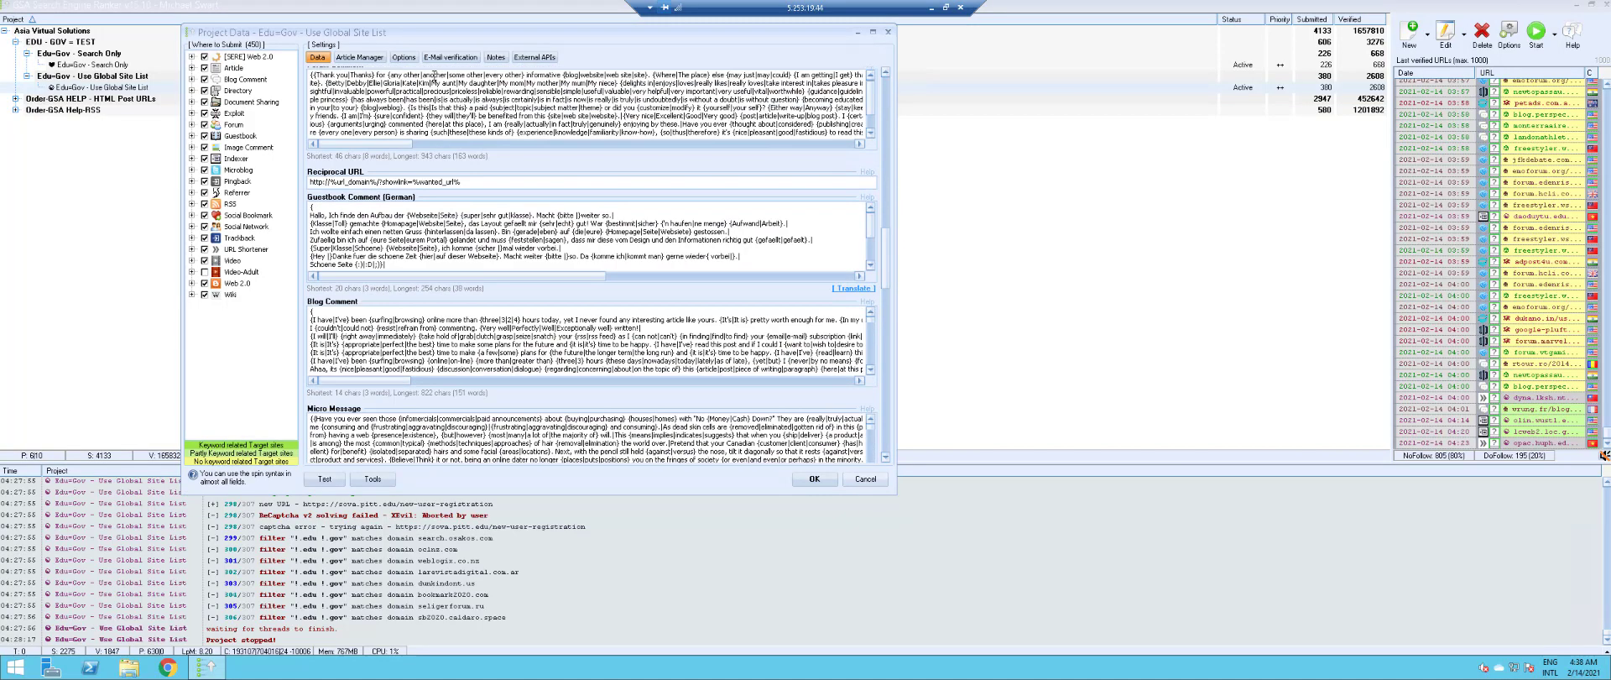
left_click(406, 59)
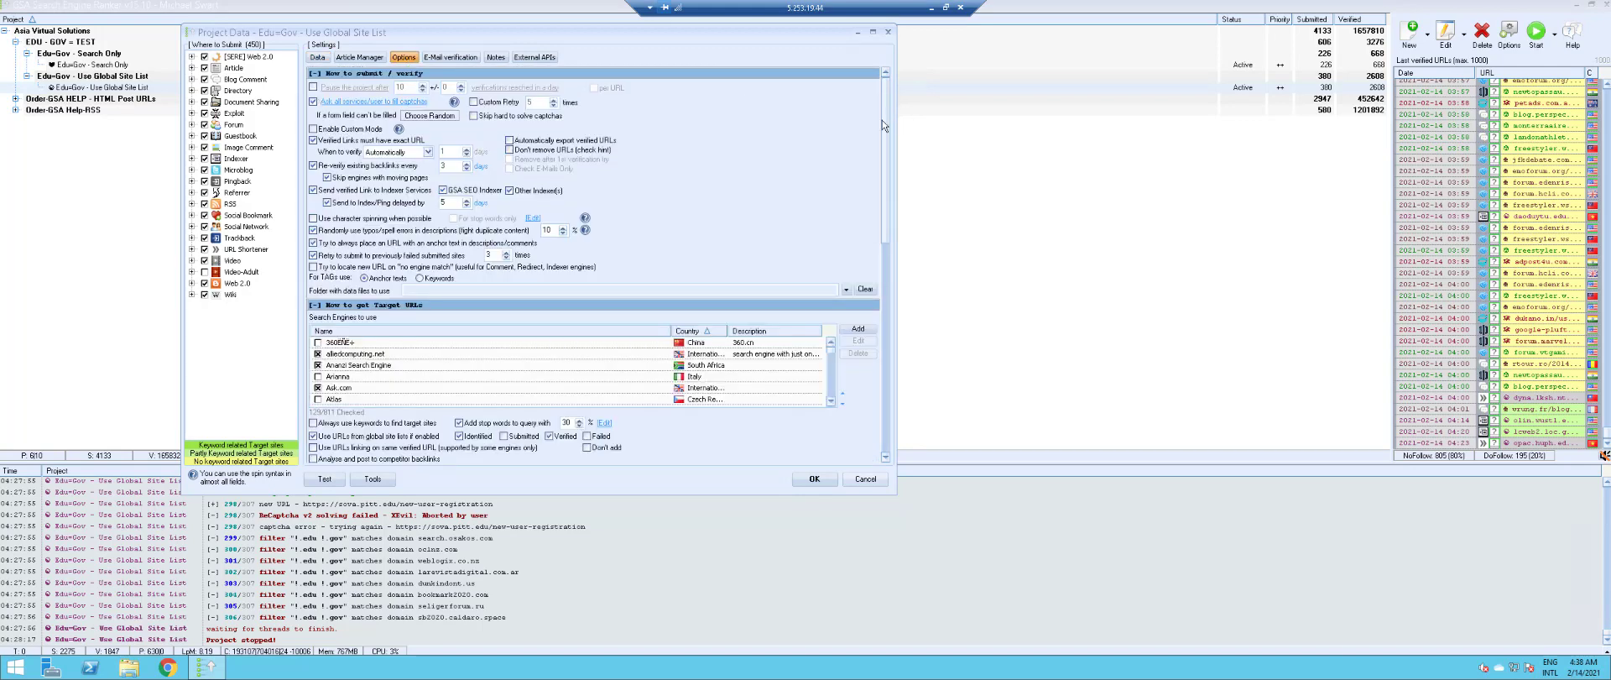
left_click_drag(885, 131, 906, 440)
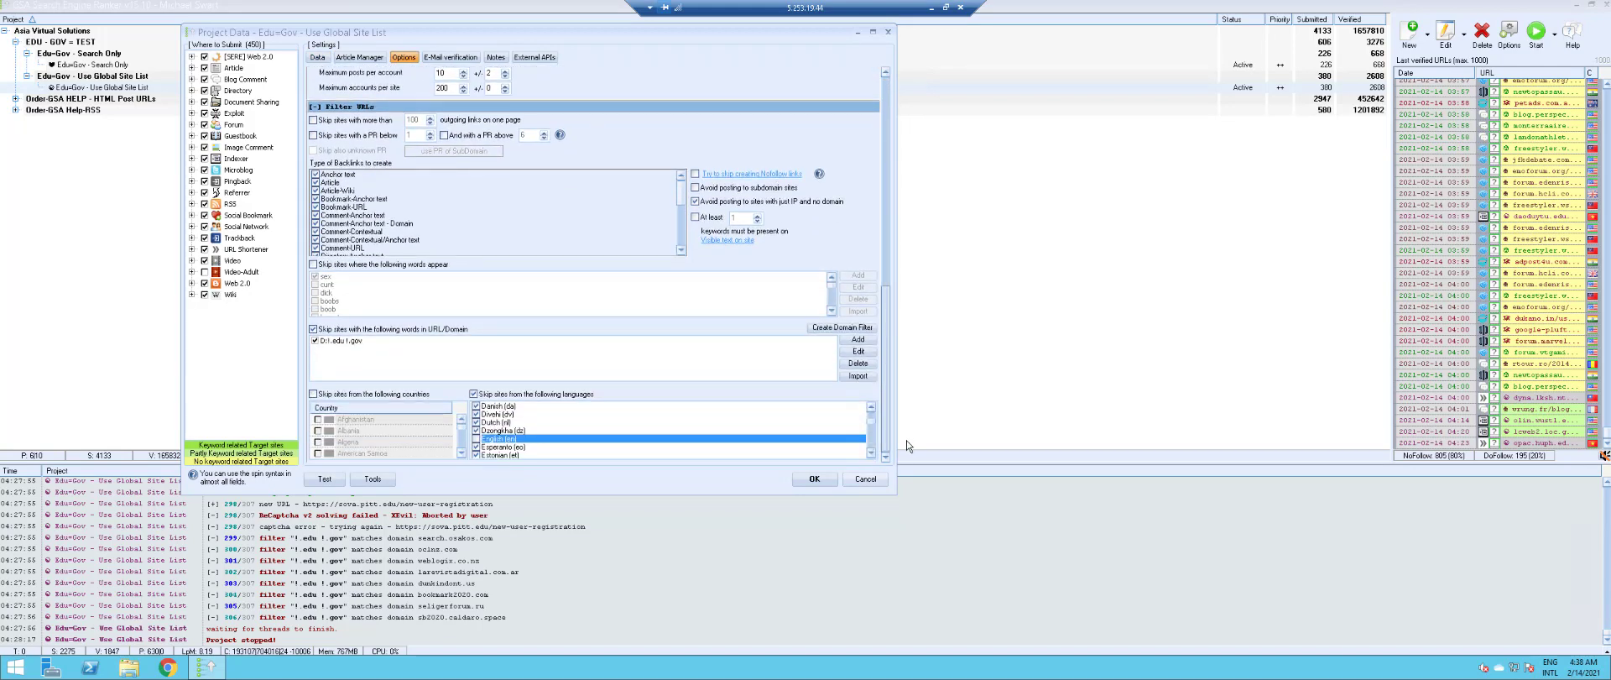
Look through the top-level domains available for a Must Have domain filter, cancel the filter, and close the project without saving
left_click(835, 329)
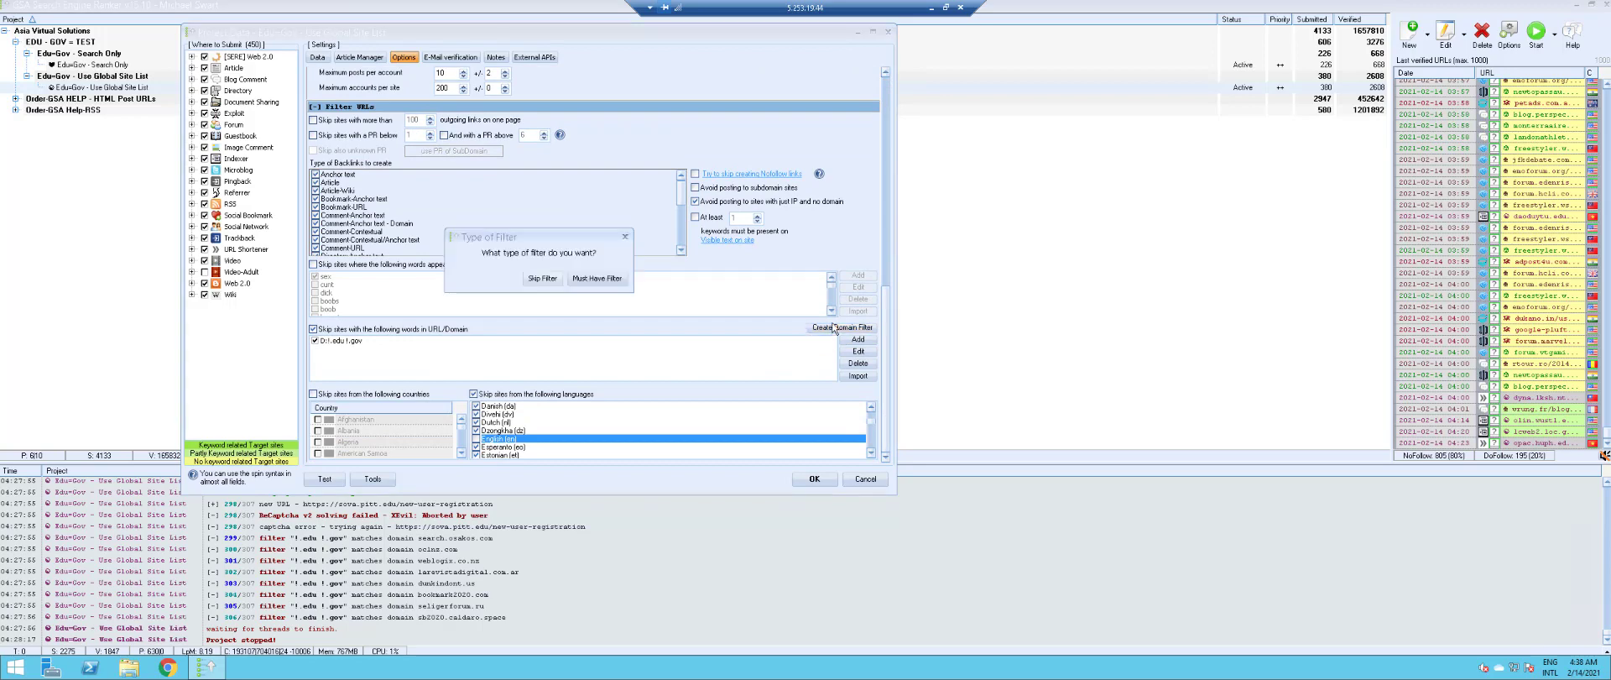
left_click(604, 279)
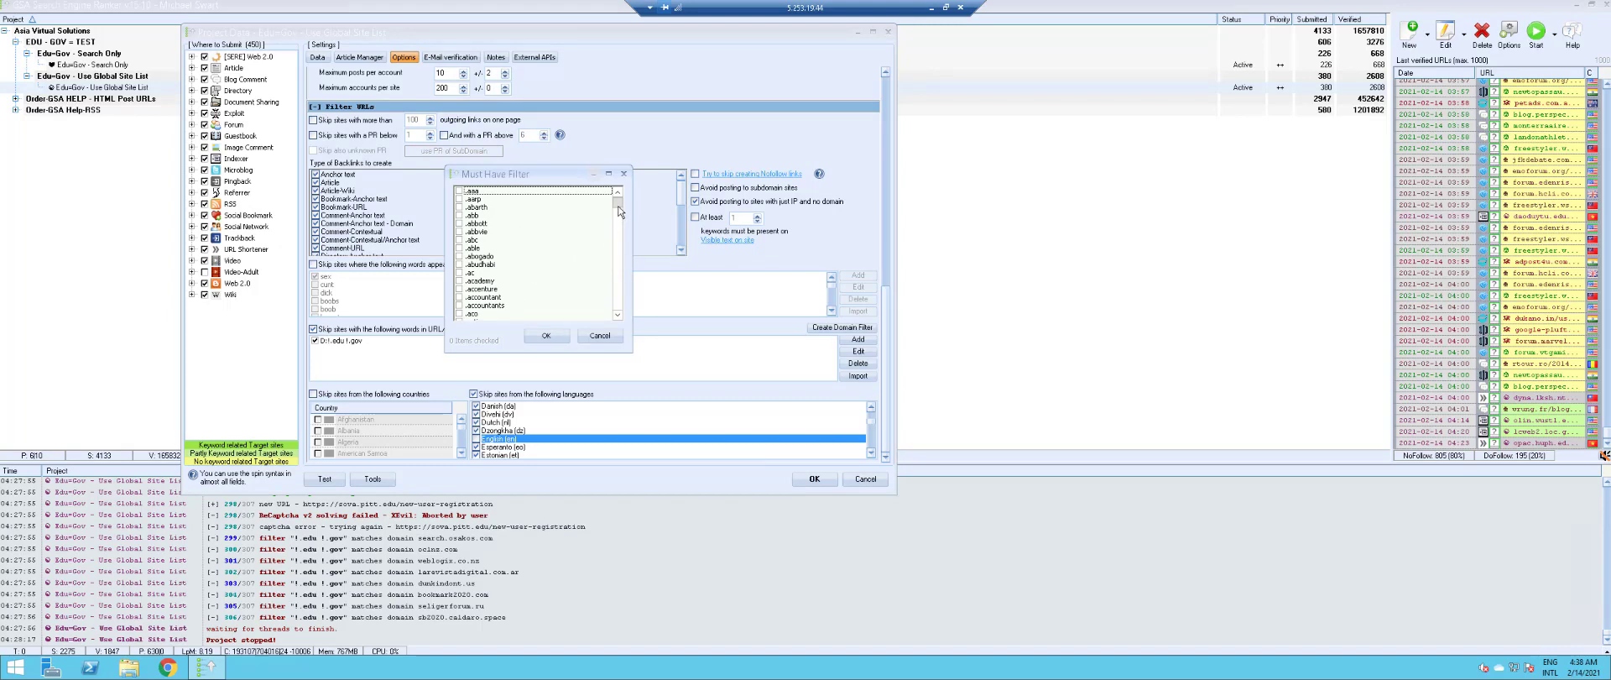
left_click_drag(618, 203, 622, 326)
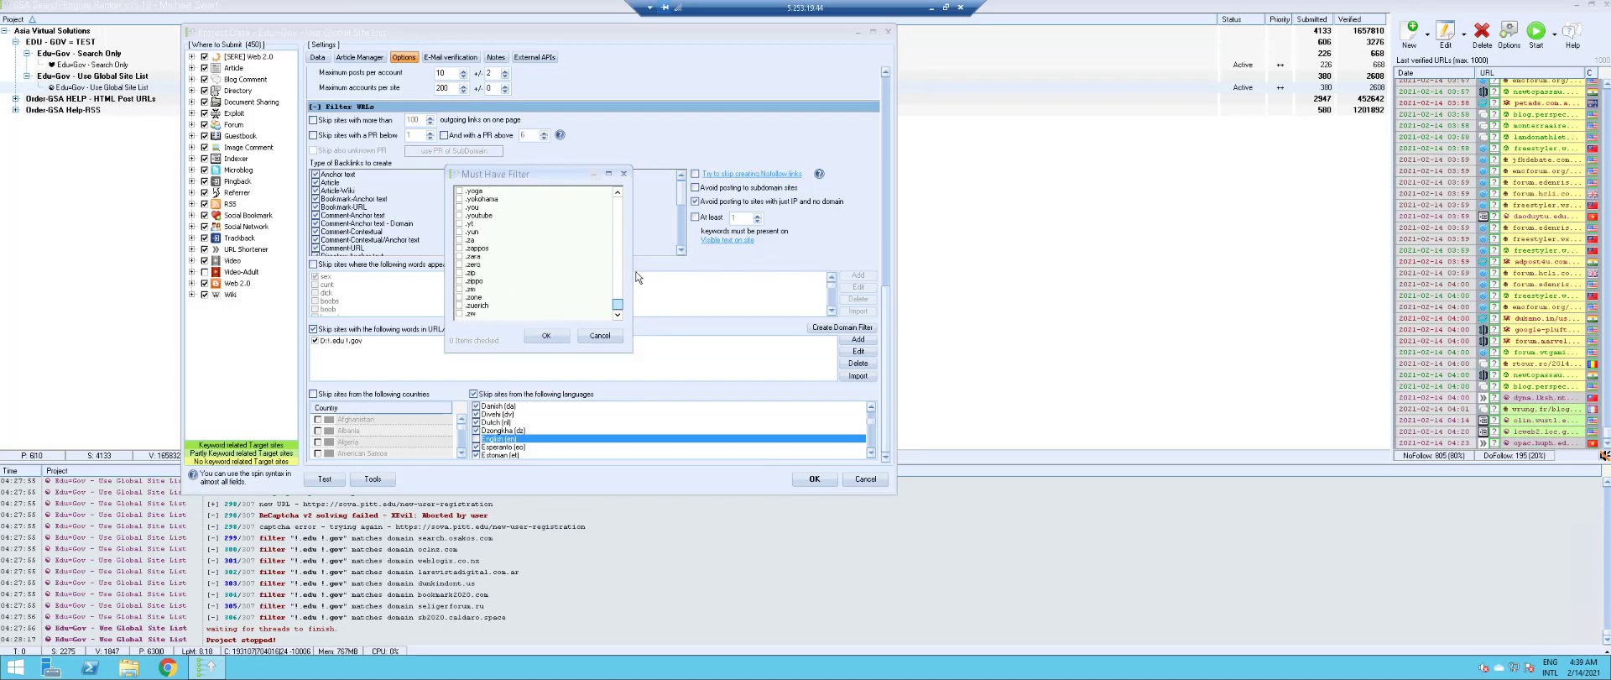
scroll(633, 214, "up", 15)
left_click_drag(631, 188, 610, 215)
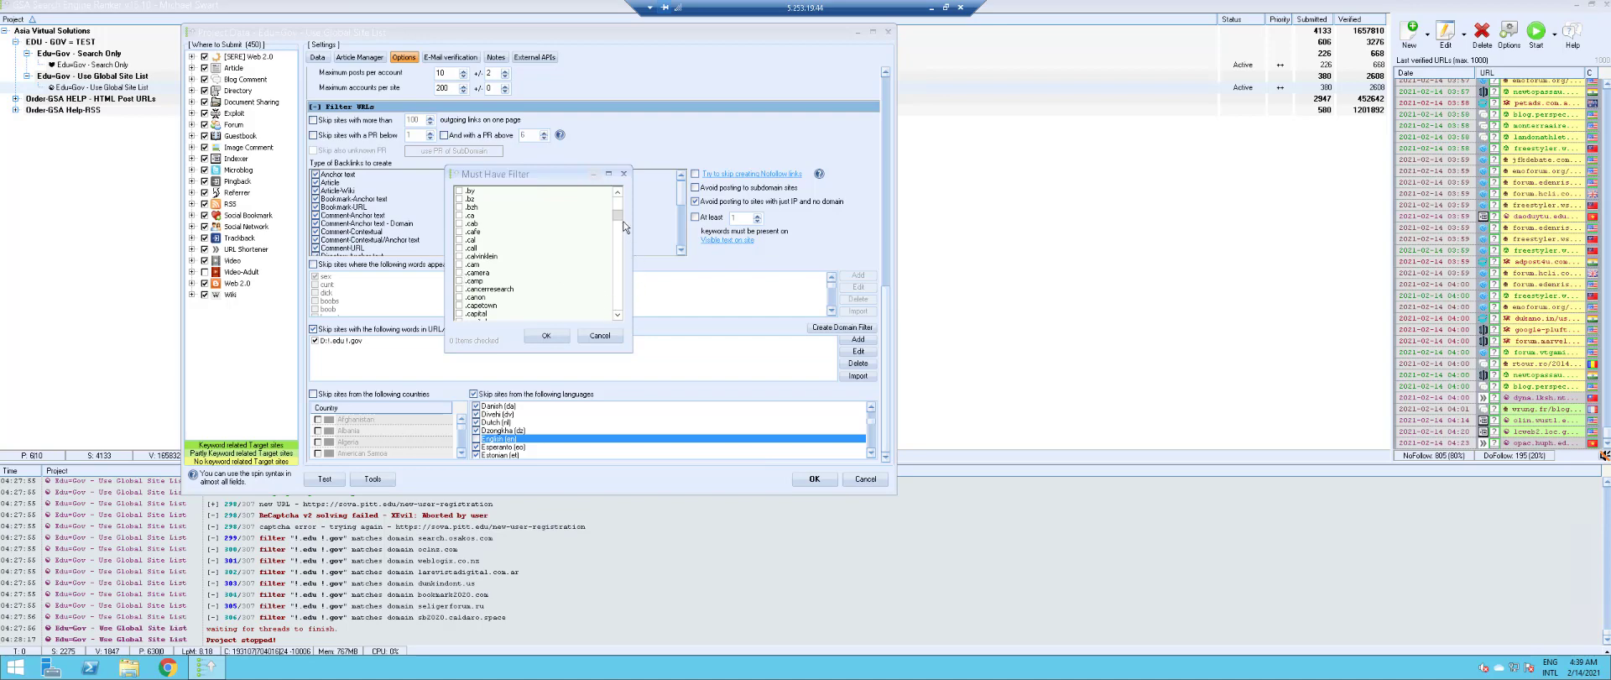
left_click_drag(617, 214, 626, 253)
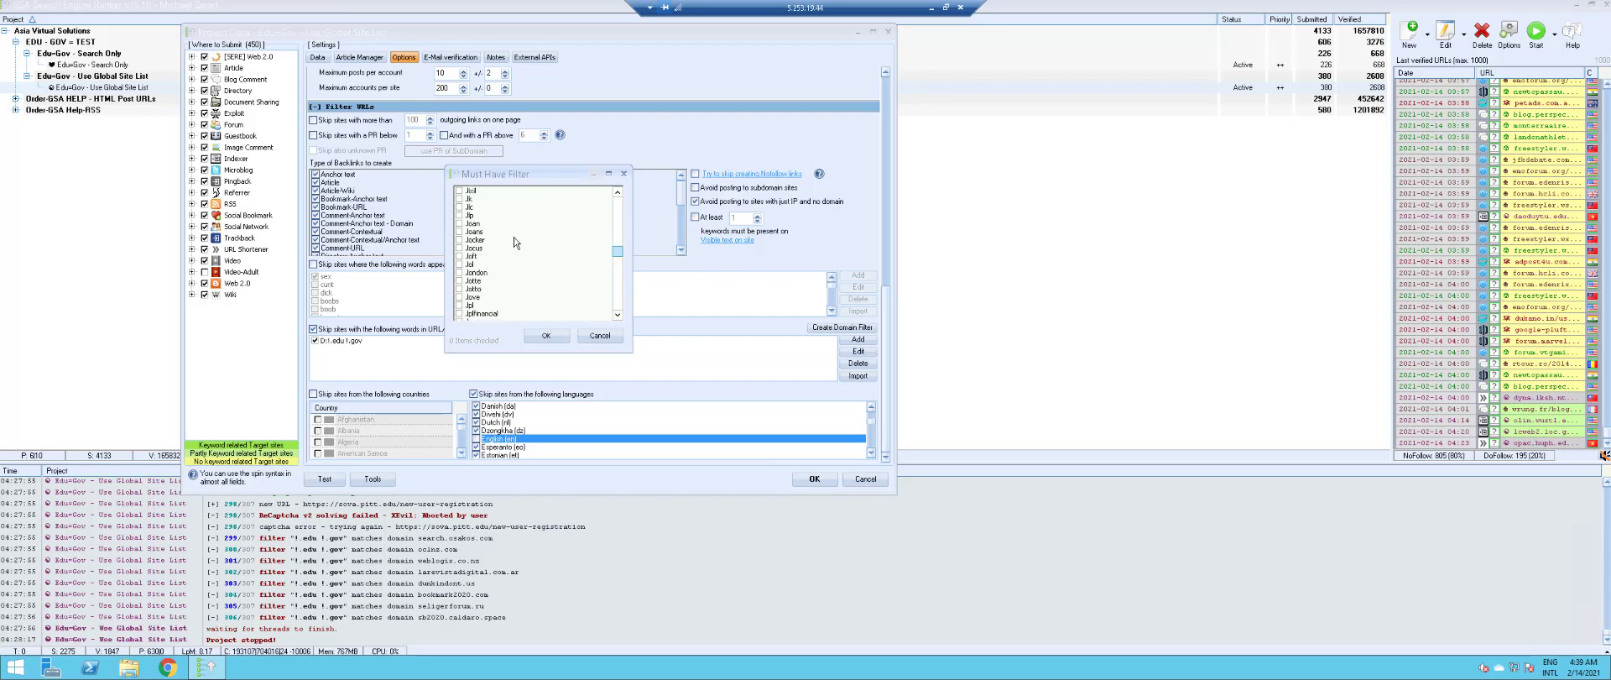
left_click(619, 309)
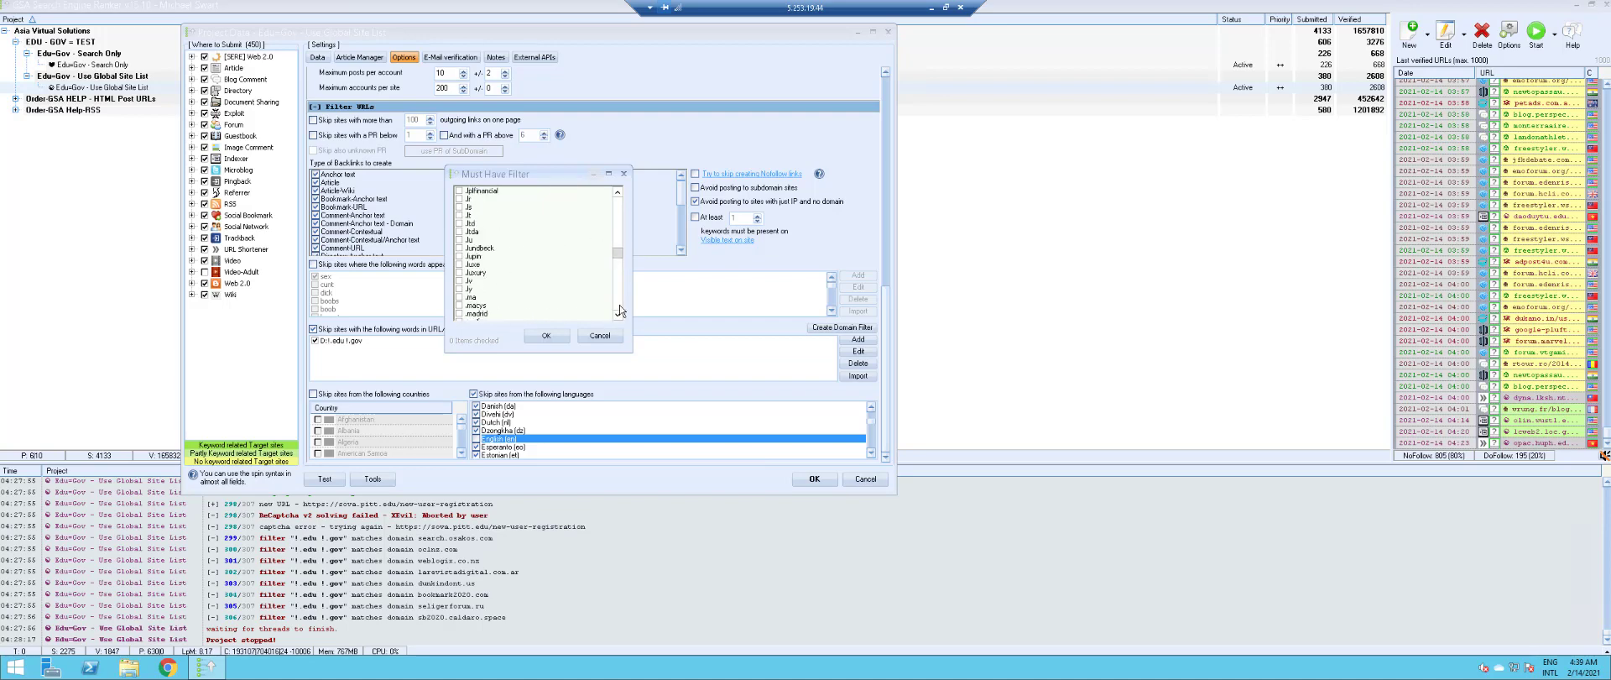
left_click(620, 305)
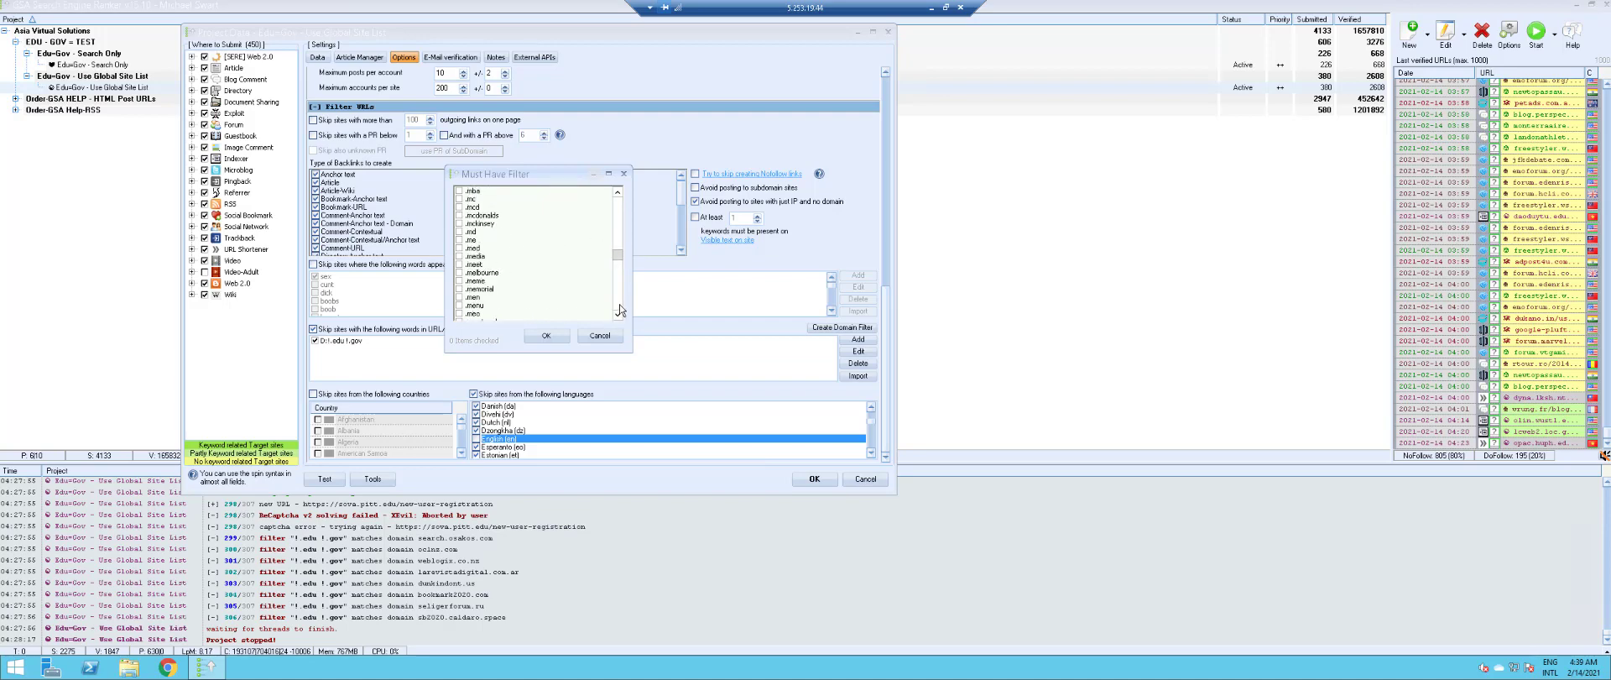
left_click(619, 304)
left_click(620, 304)
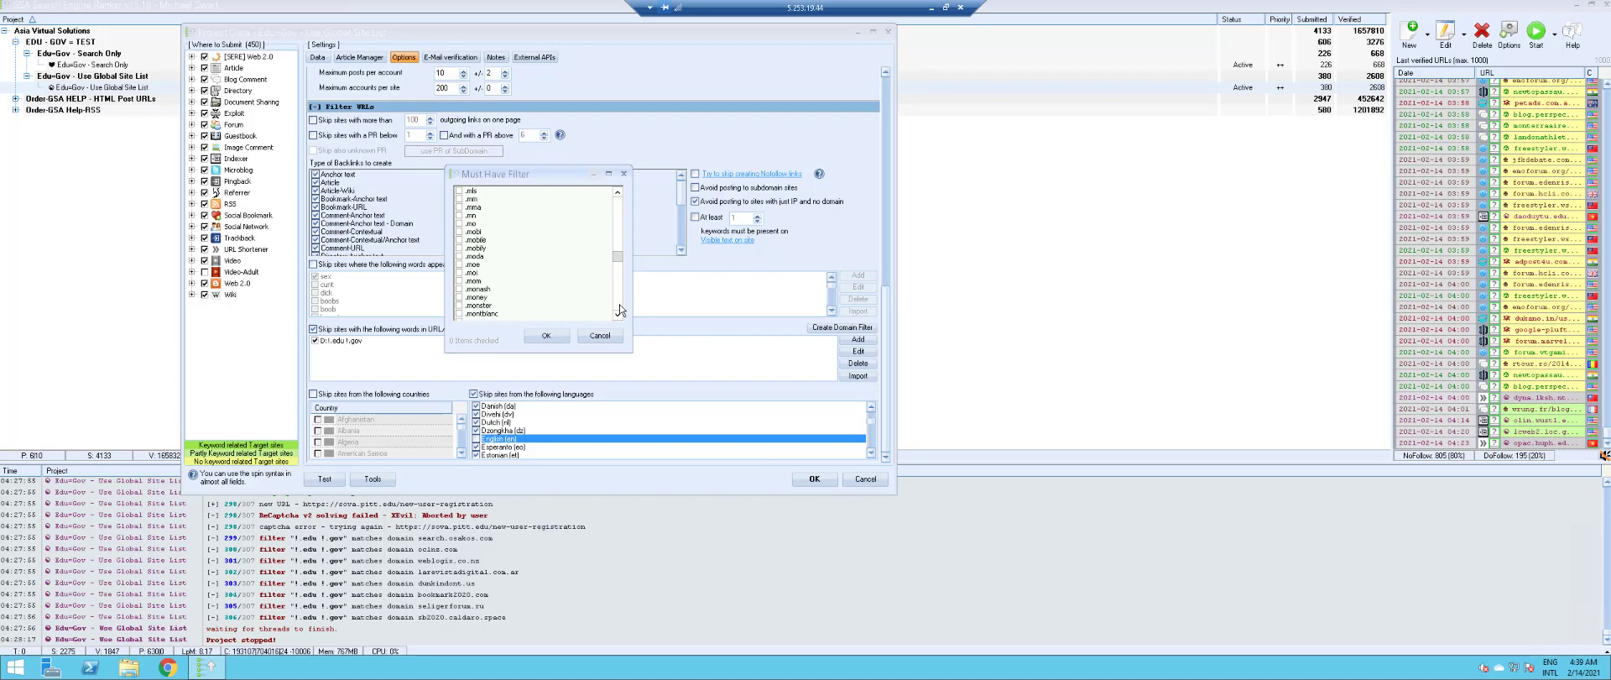
left_click(619, 304)
left_click(619, 303)
left_click(619, 304)
left_click(598, 335)
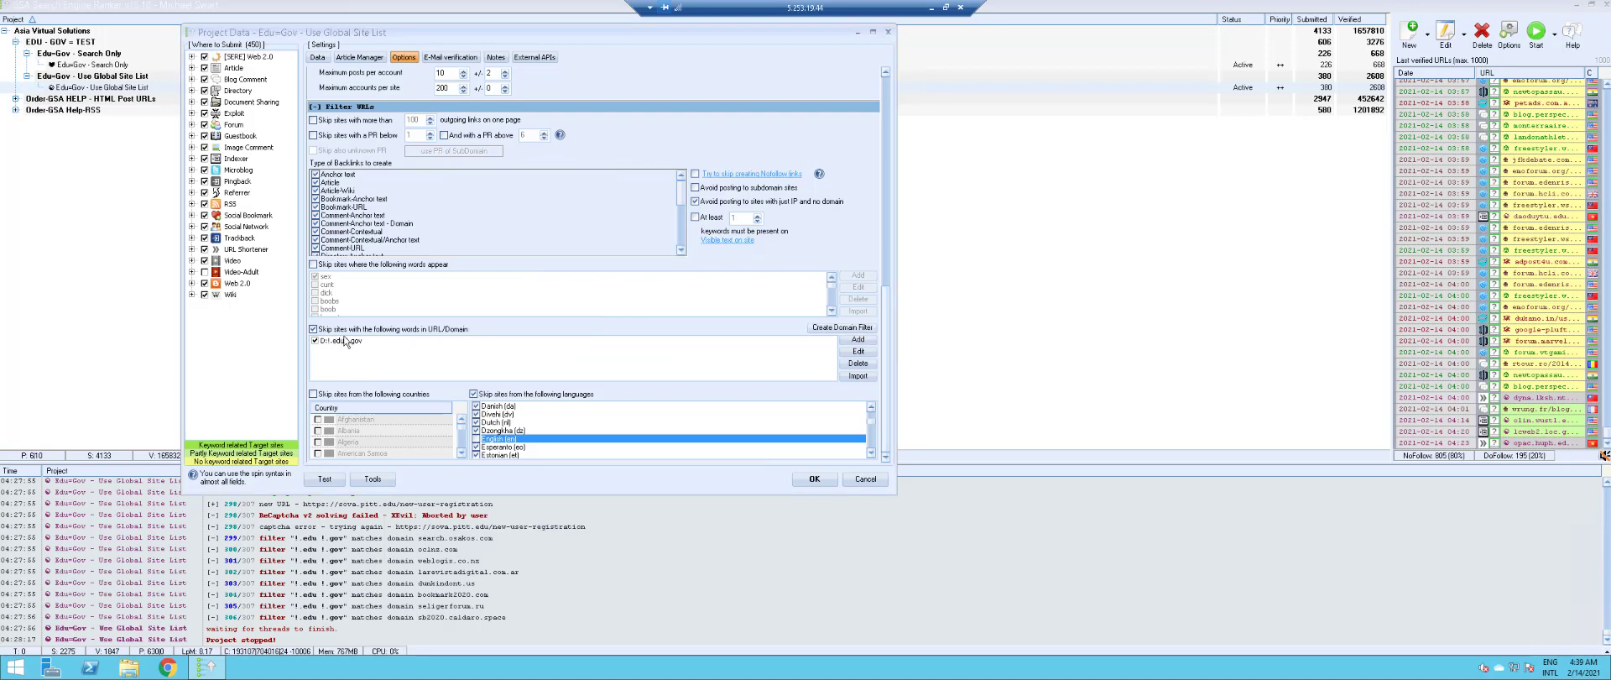
left_click(865, 479)
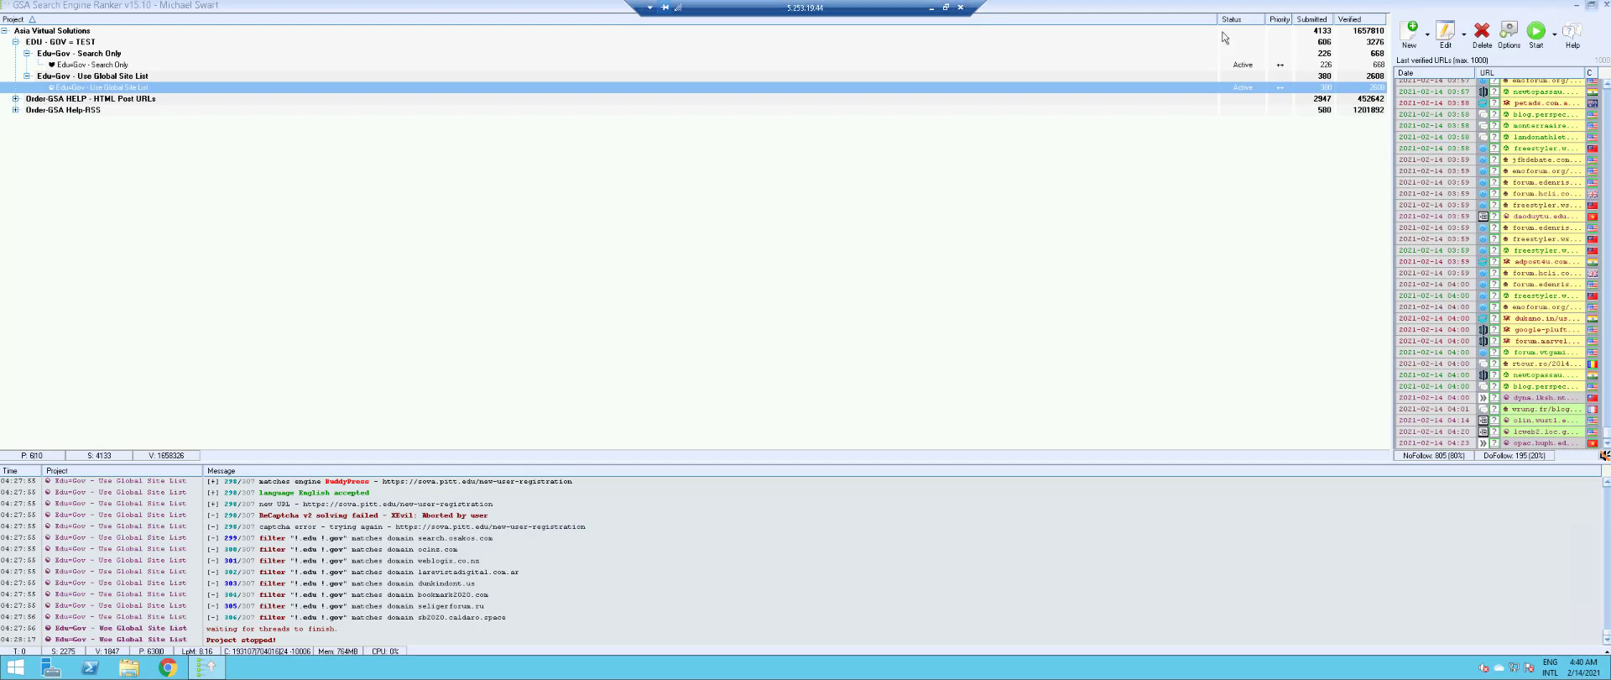
left_click(1591, 5)
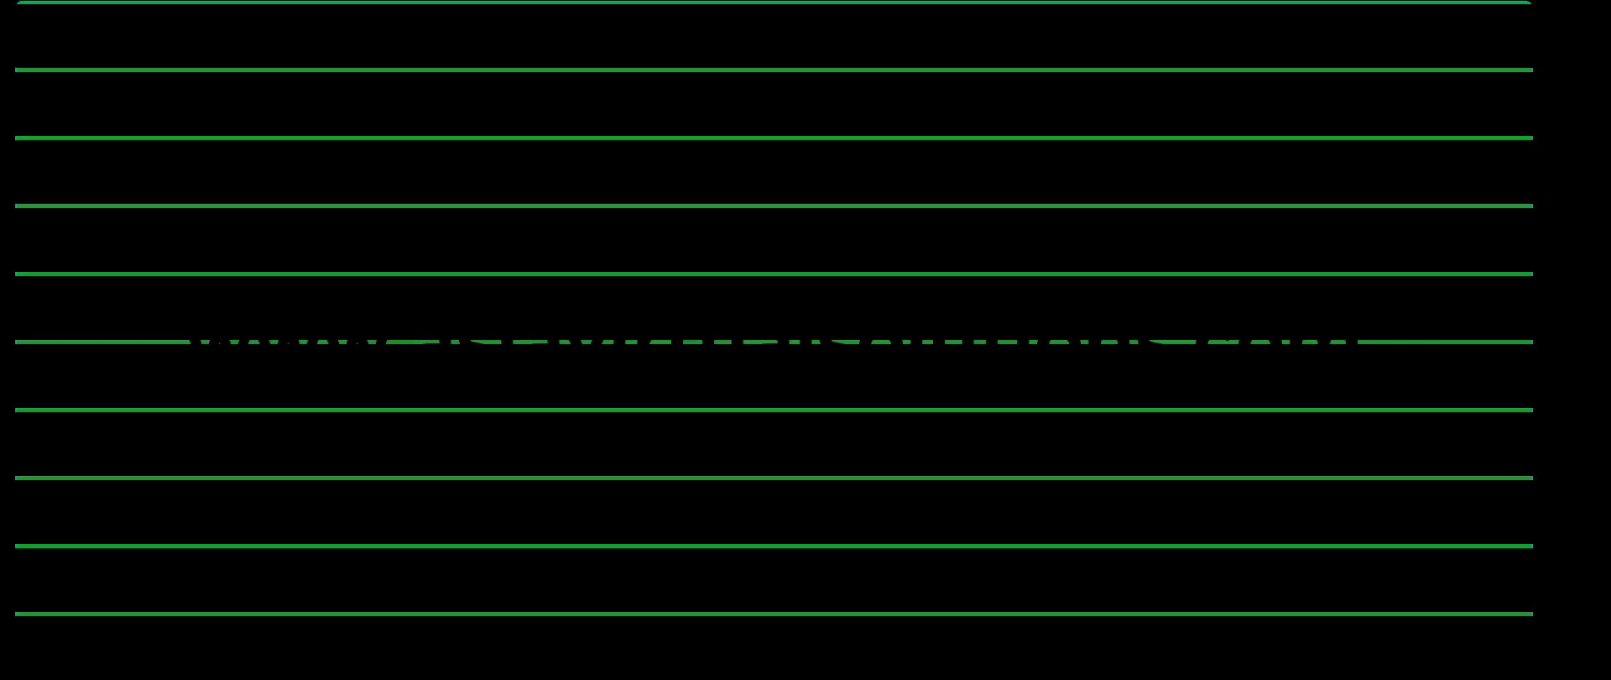